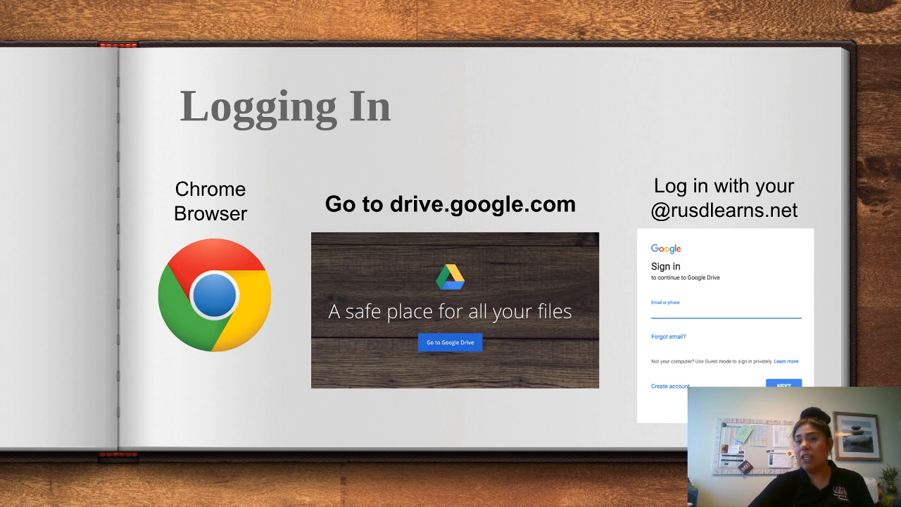
# Step: Advance to the Google Drive slide (slide 8) and exit the slideshow back to the editor
pyautogui.click(648, 185)
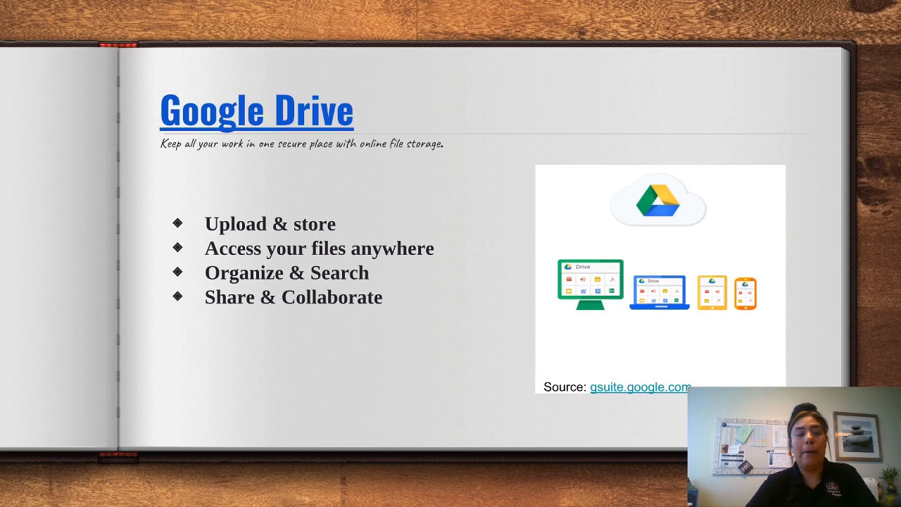
pyautogui.press('Escape')
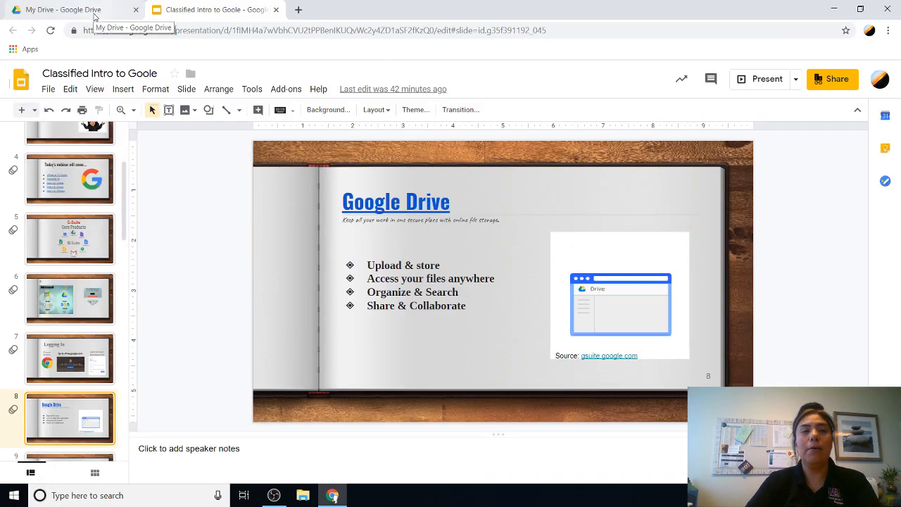
# Step: Load drive.google.com in a new Chrome tab and choose to sign in with a different account
pyautogui.click(298, 9)
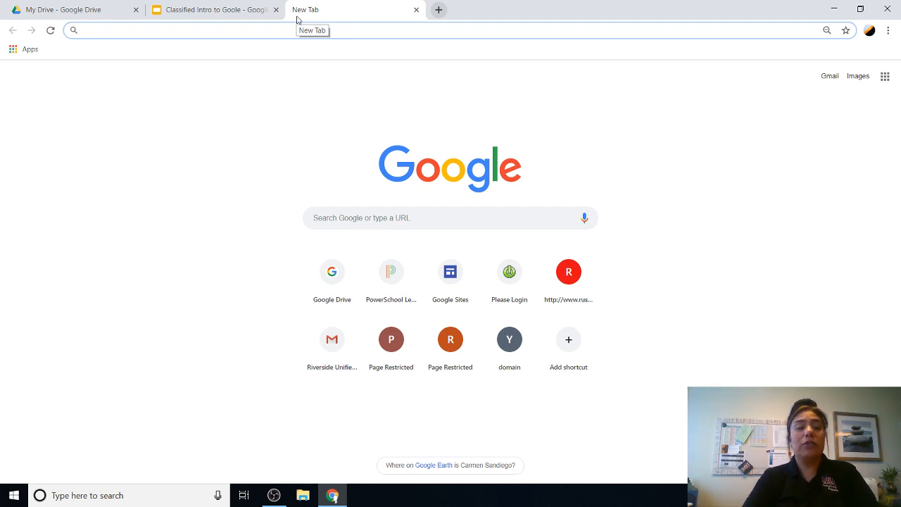
pyautogui.write('drive')
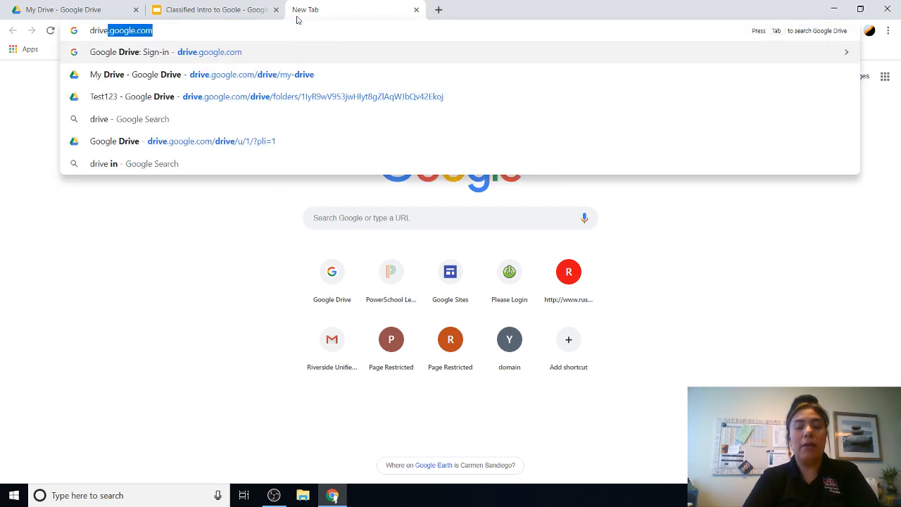
pyautogui.write('.google.')
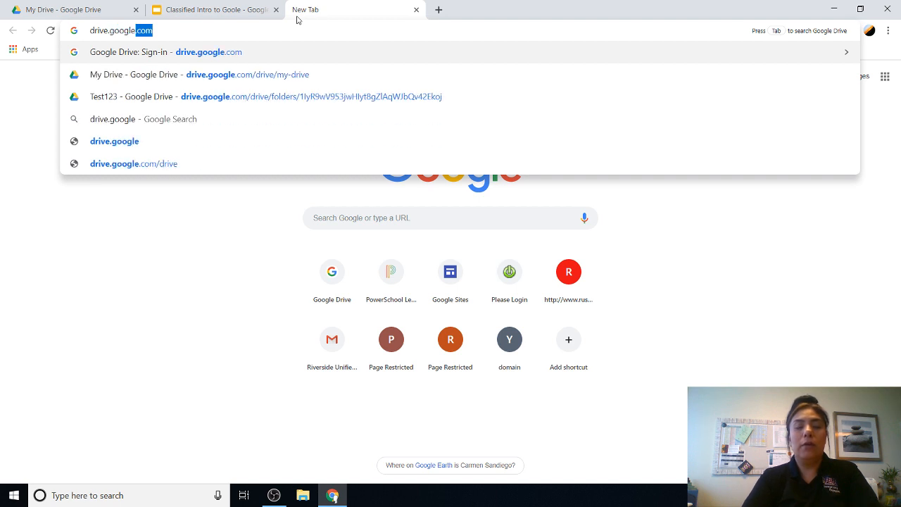
pyautogui.write('com')
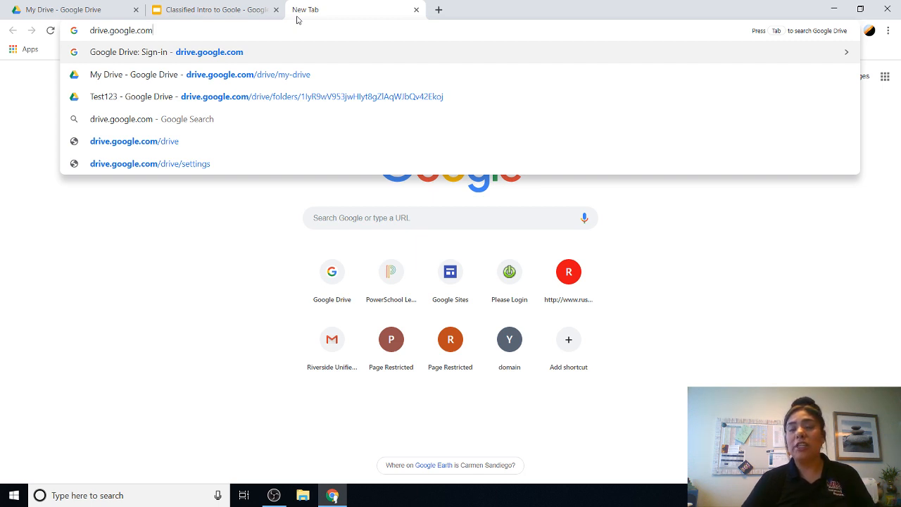
pyautogui.press('Return')
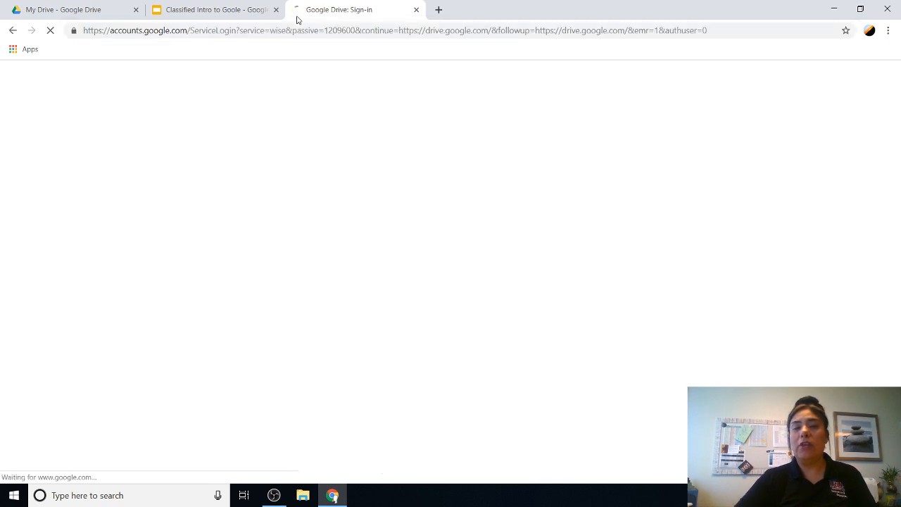
pyautogui.click(424, 206)
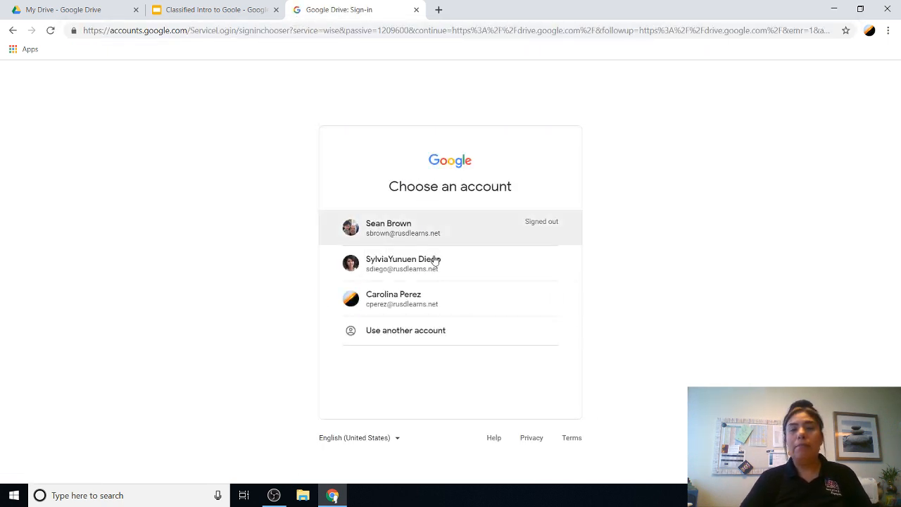
# Step: Pick the other school account from the 'Choose an account' list
pyautogui.click(433, 302)
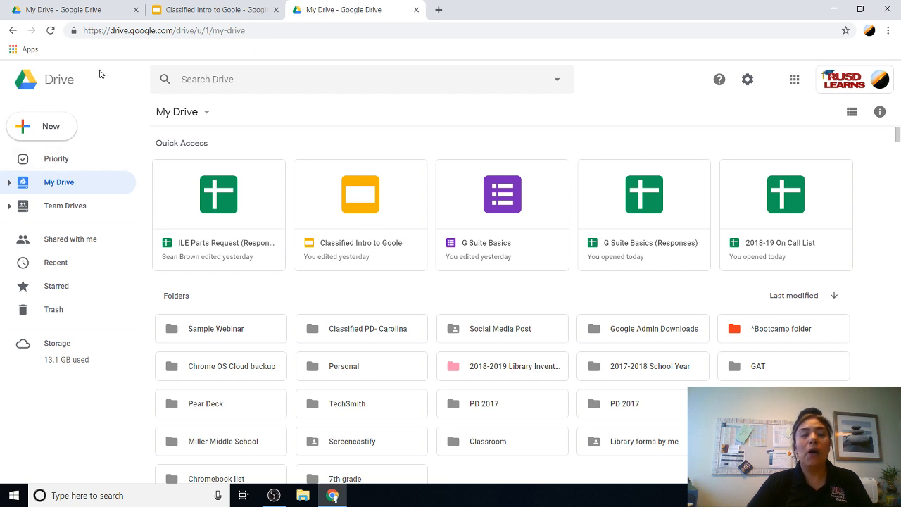
pyautogui.click(65, 133)
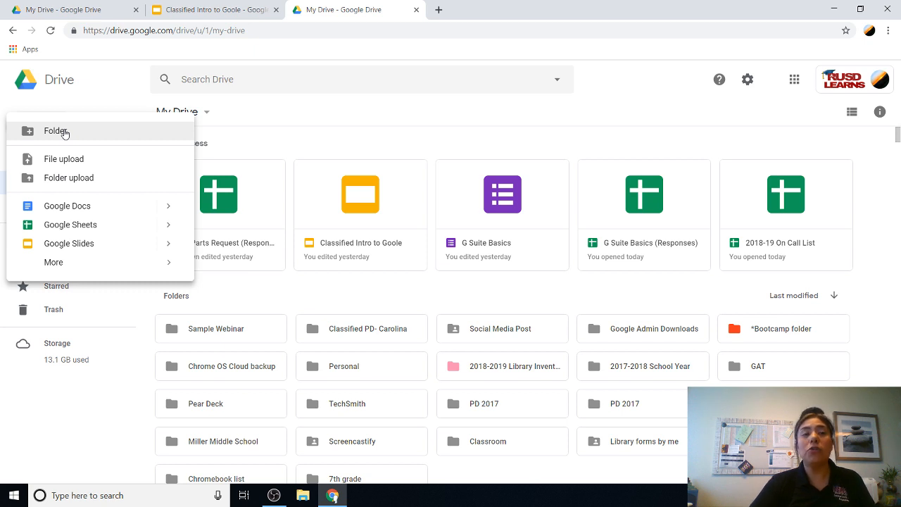
pyautogui.moveTo(56, 265)
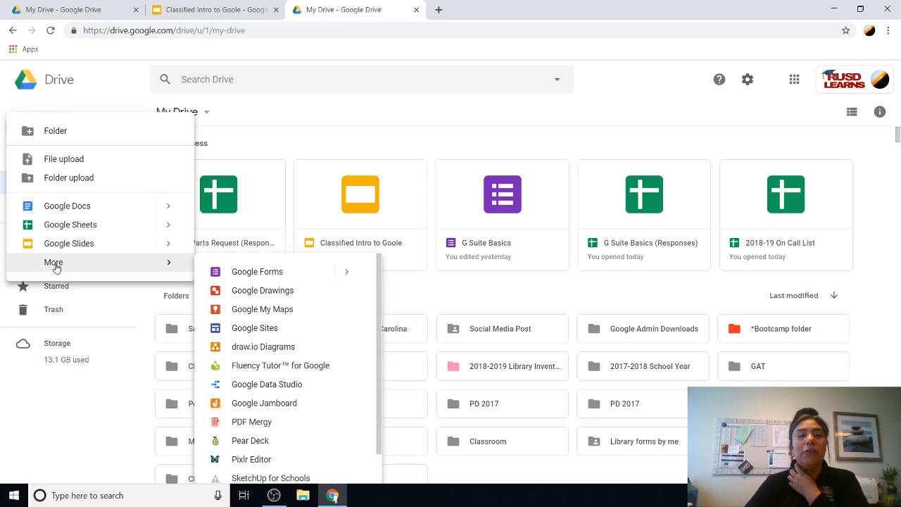
pyautogui.click(101, 97)
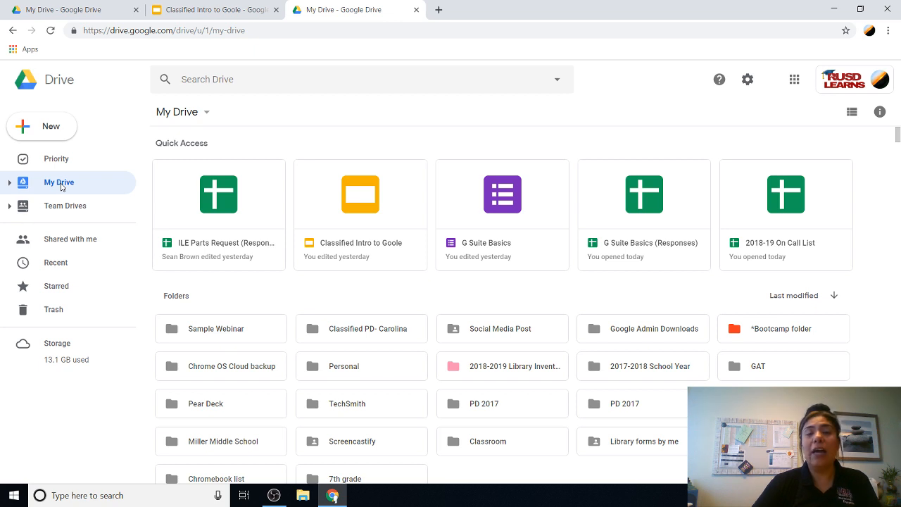
pyautogui.click(83, 245)
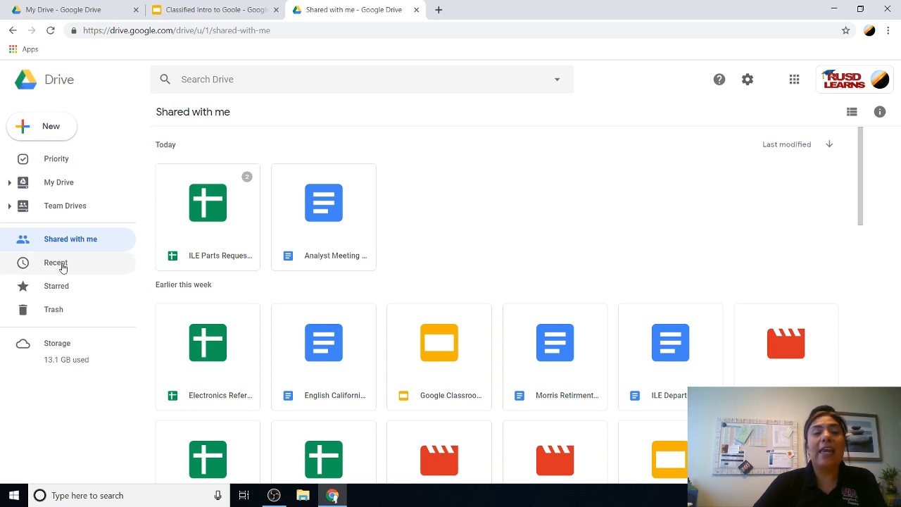
pyautogui.click(63, 266)
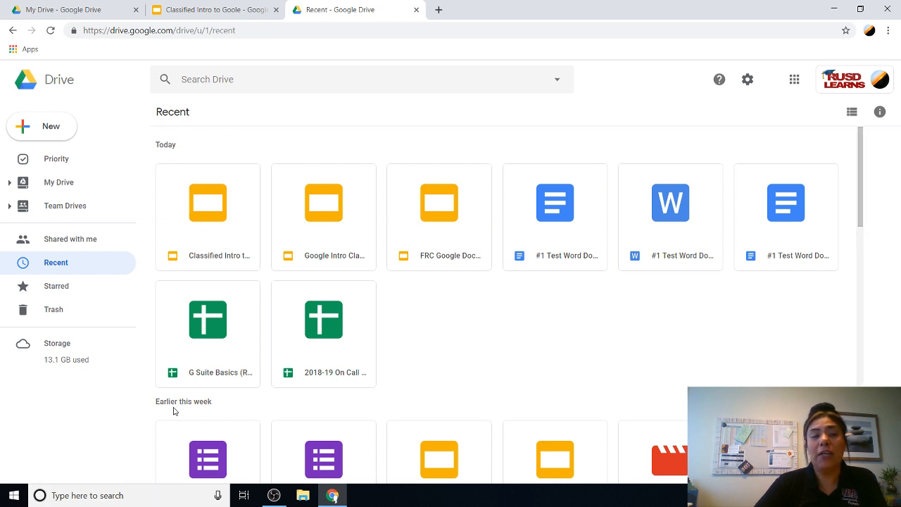
pyautogui.click(60, 292)
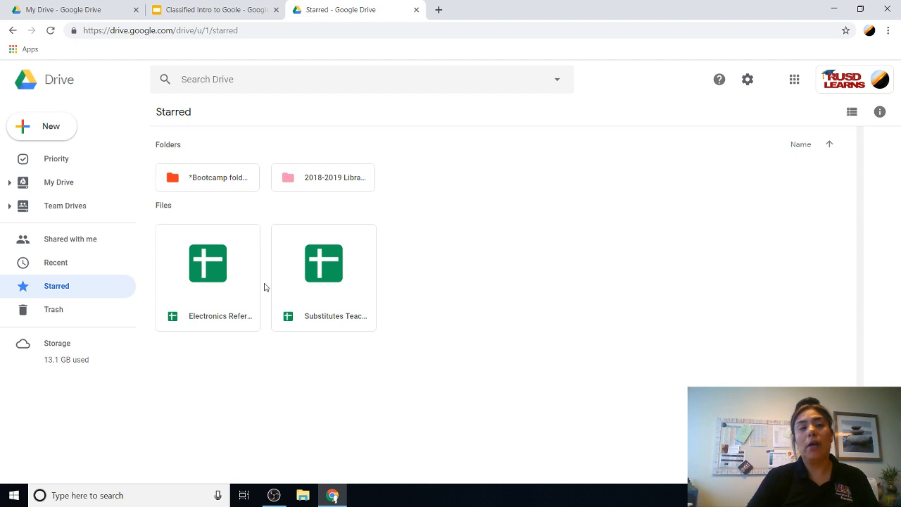
pyautogui.click(54, 311)
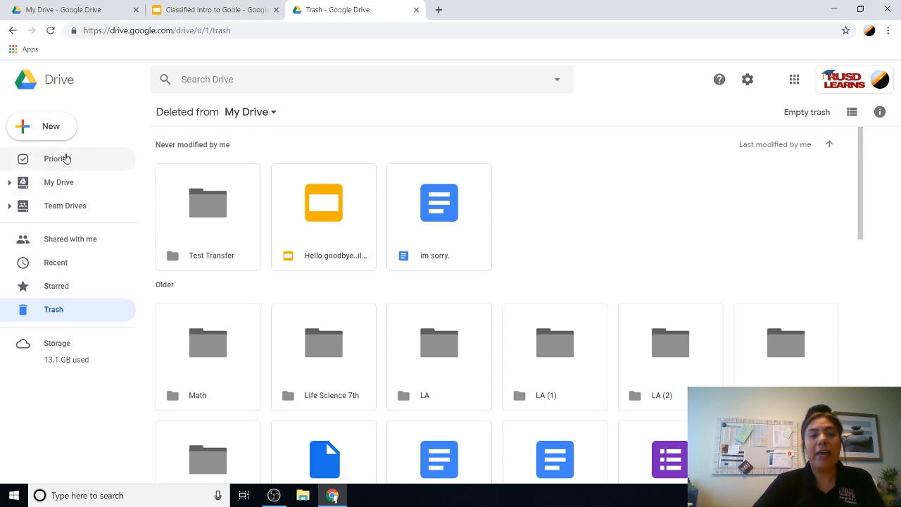
pyautogui.click(65, 189)
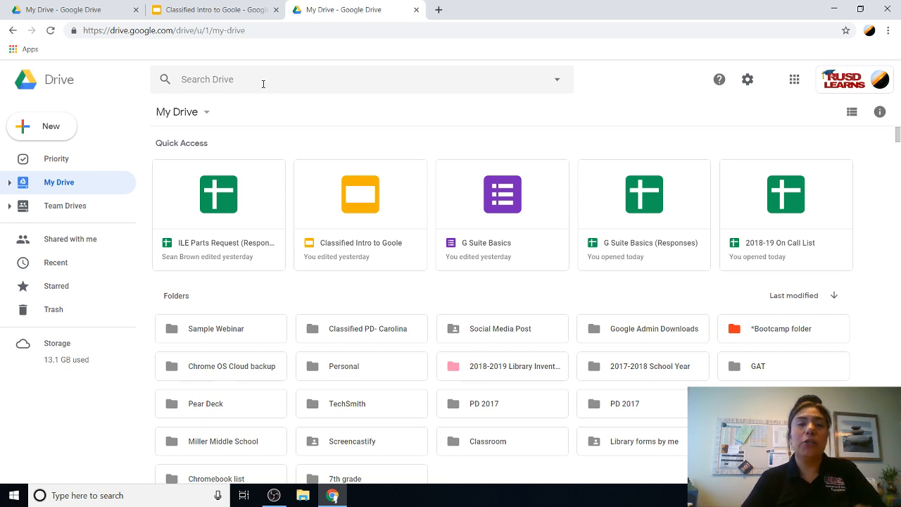
# Step: Search Drive for 'Google', then replace that query with 'Training' and close the suggestions
pyautogui.click(263, 84)
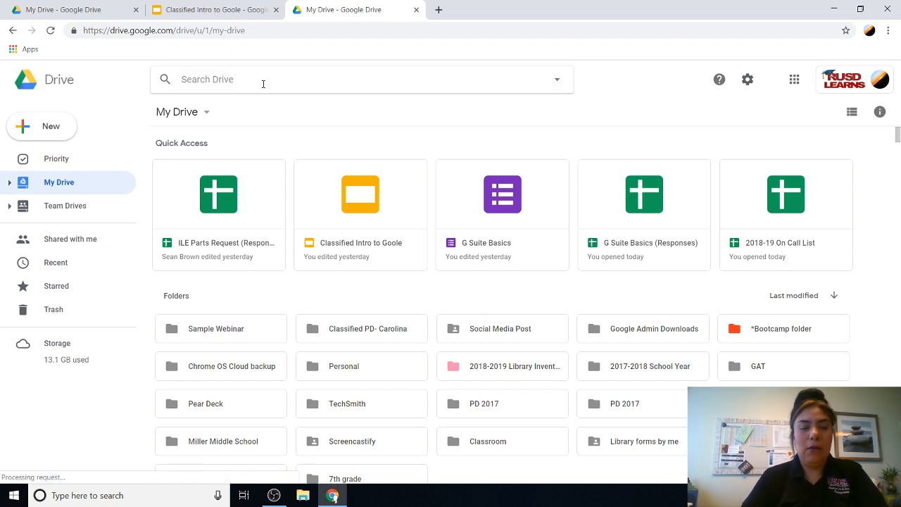
pyautogui.write('Google')
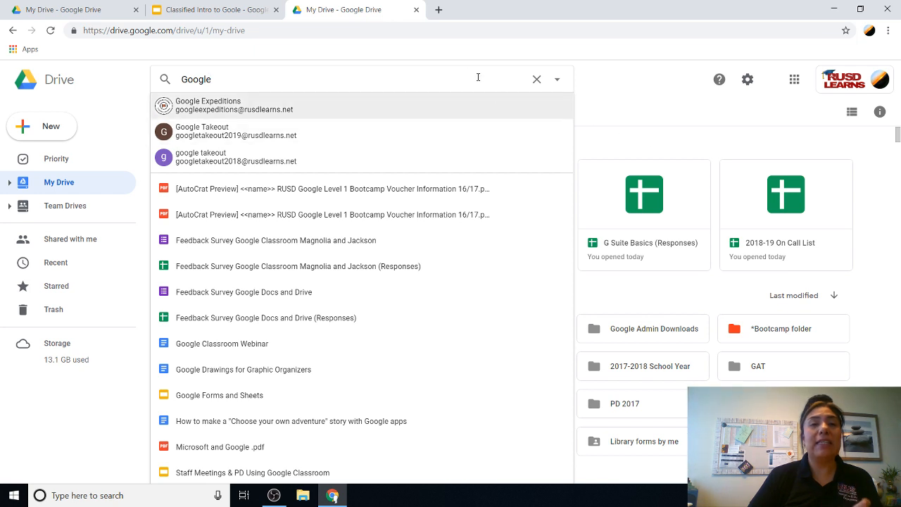
pyautogui.click(619, 83)
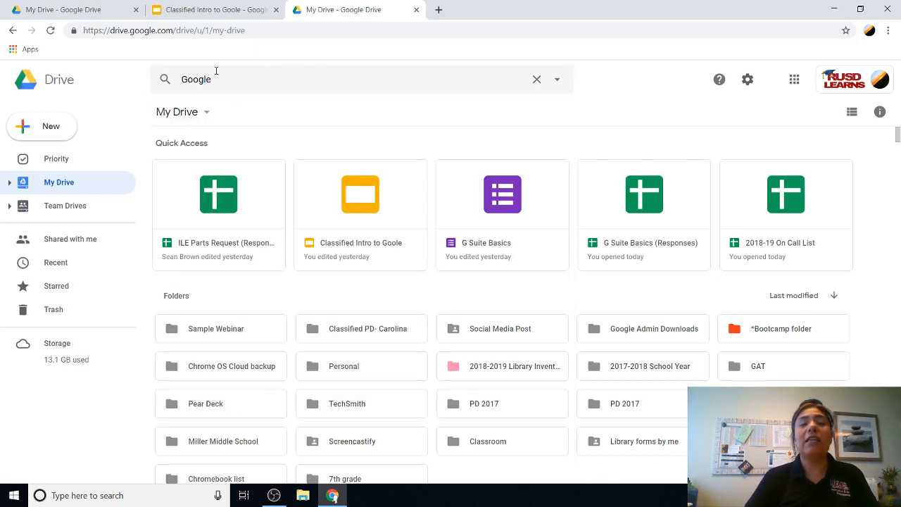
pyautogui.moveTo(216, 79); pyautogui.dragTo(169, 84)
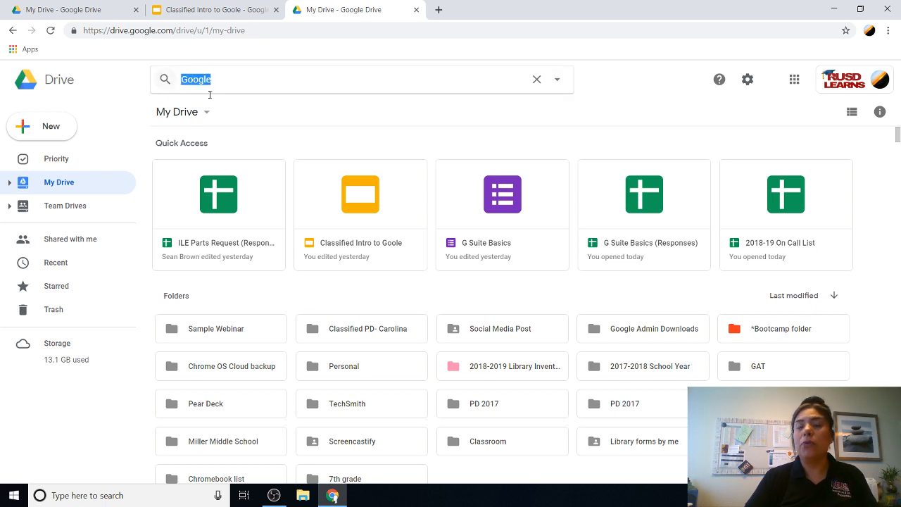
pyautogui.click(229, 81)
pyautogui.moveTo(228, 81); pyautogui.dragTo(181, 77)
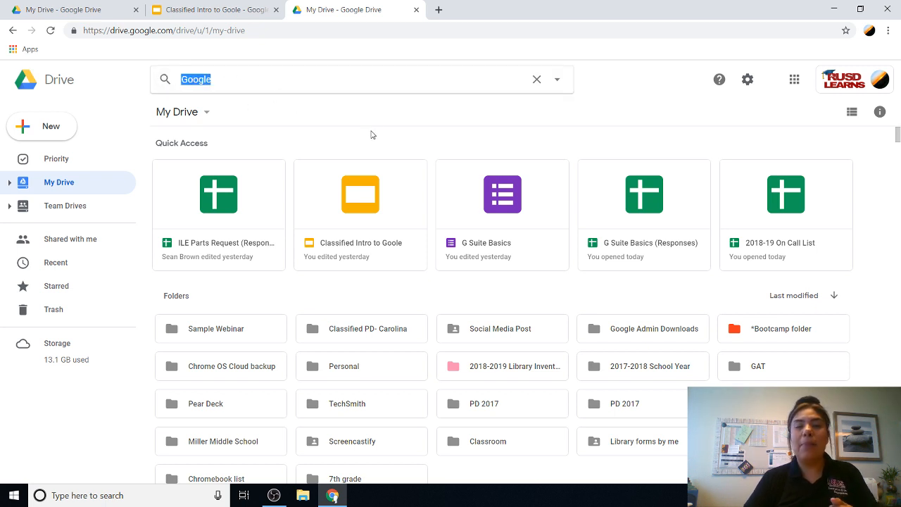
pyautogui.click(307, 79)
pyautogui.write('Trainin')
pyautogui.press('BackSpace')
pyautogui.press('BackSpace')
pyautogui.press('BackSpace')
pyautogui.press('BackSpace')
pyautogui.press('BackSpace')
pyautogui.press('BackSpace')
pyautogui.press('BackSpace')
pyautogui.press('BackSpace')
pyautogui.press('BackSpace')
pyautogui.press('BackSpace')
pyautogui.press('BackSpace')
pyautogui.press('BackSpace')
pyautogui.press('BackSpace')
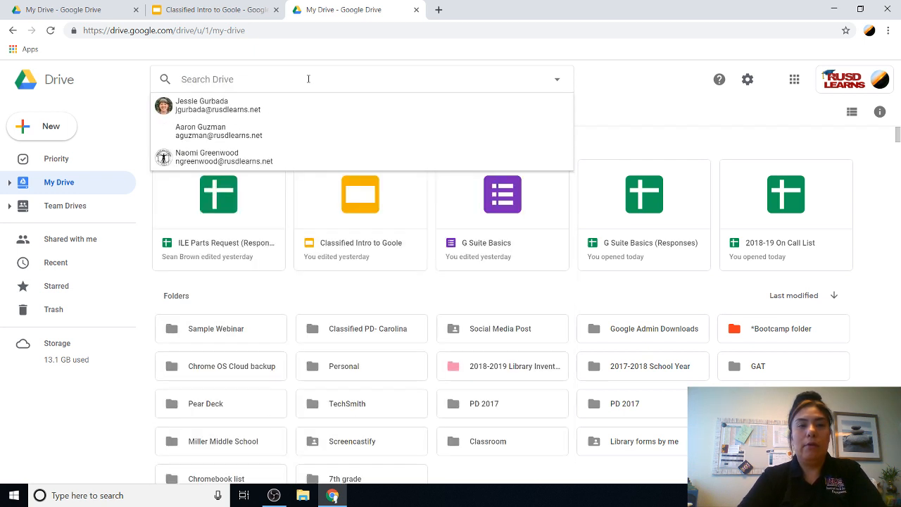
pyautogui.write('Training')
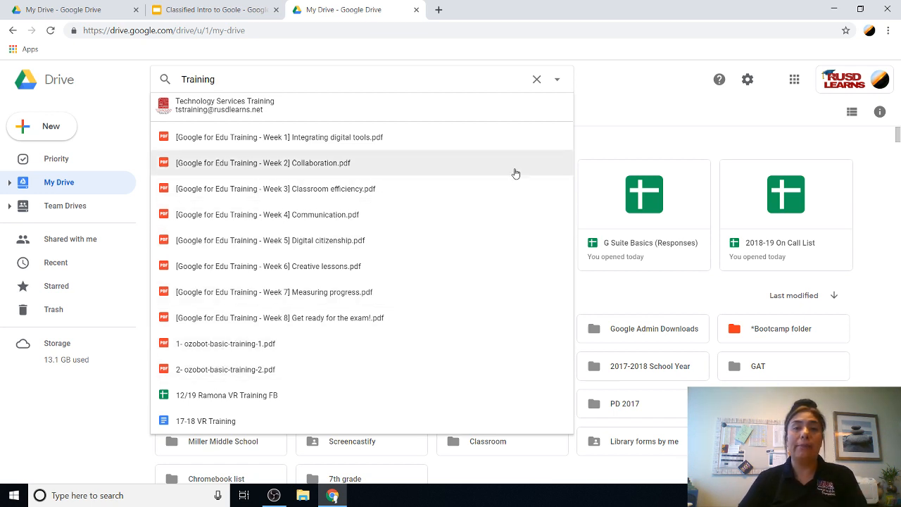
pyautogui.click(616, 97)
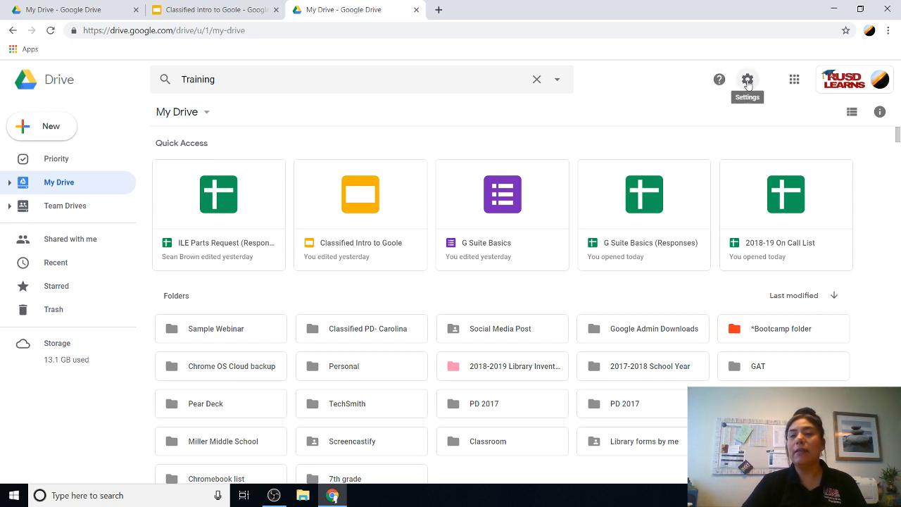
# Step: Glance at the Google apps list, then open the profile avatar's account switcher showing the signed-in accounts
pyautogui.click(799, 87)
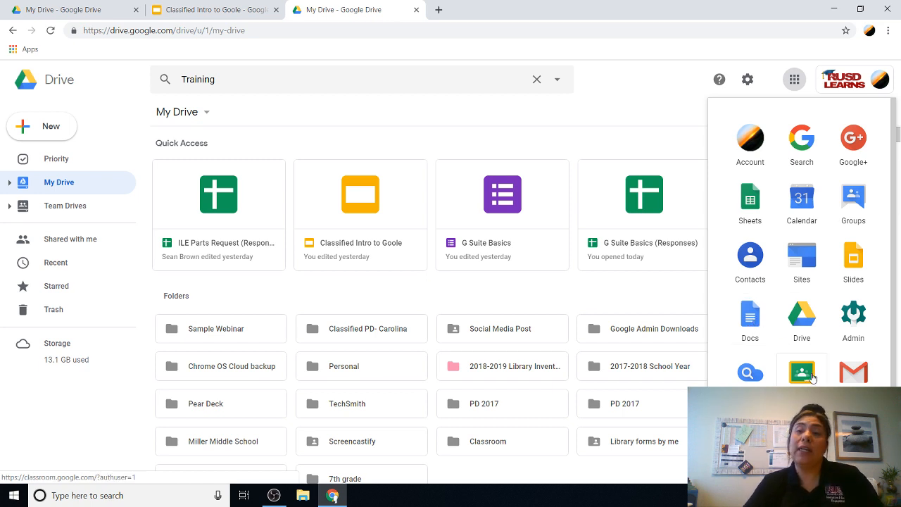
pyautogui.click(667, 133)
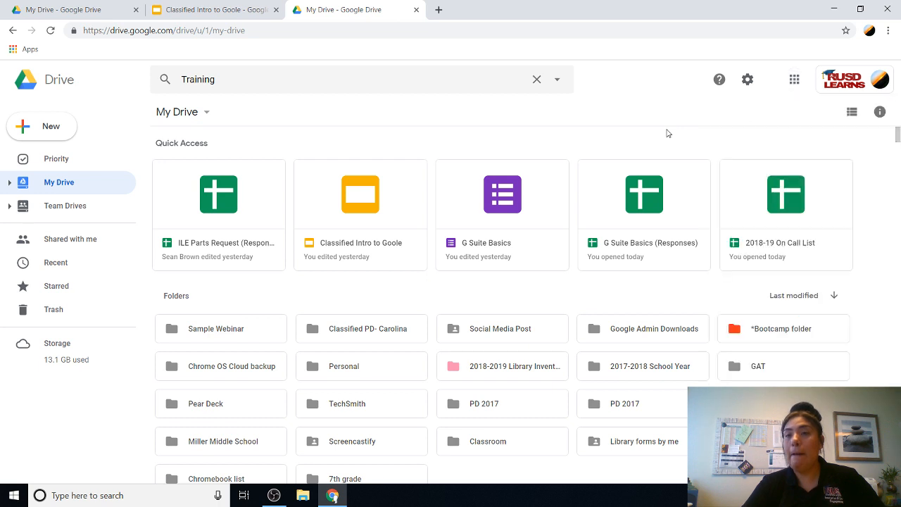
pyautogui.click(877, 82)
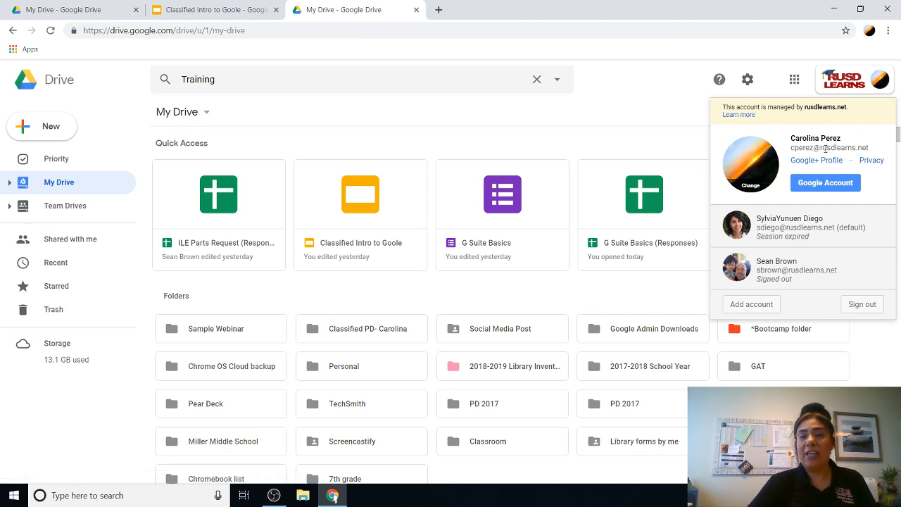
pyautogui.click(881, 83)
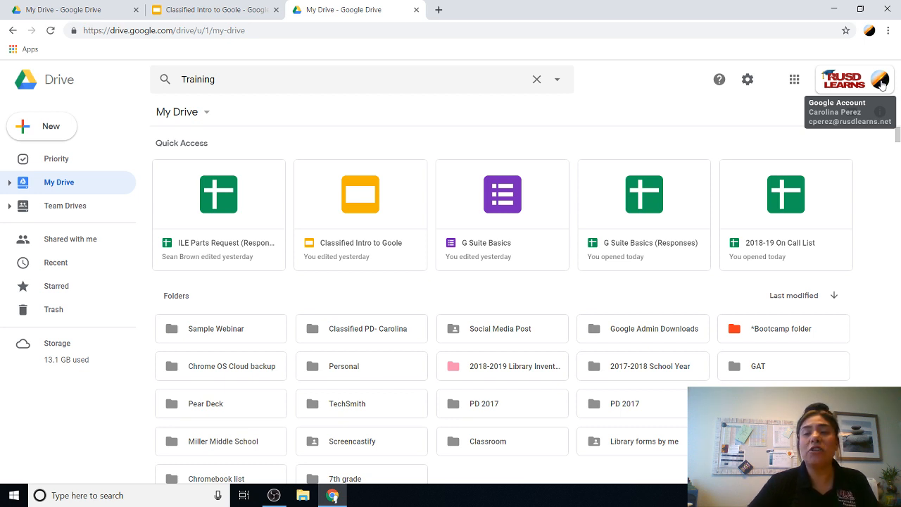
pyautogui.click(881, 81)
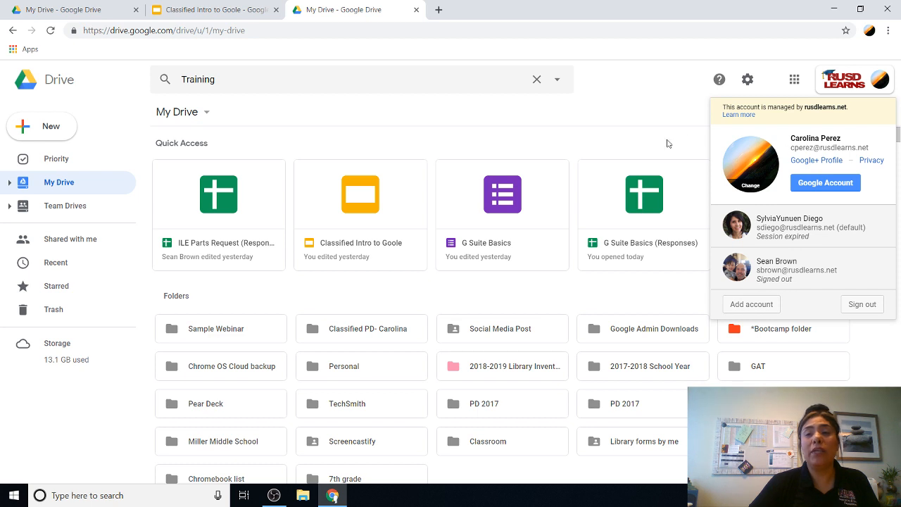
# Step: Dismiss the account panel and scroll down to My Drive's Files section
pyautogui.click(640, 143)
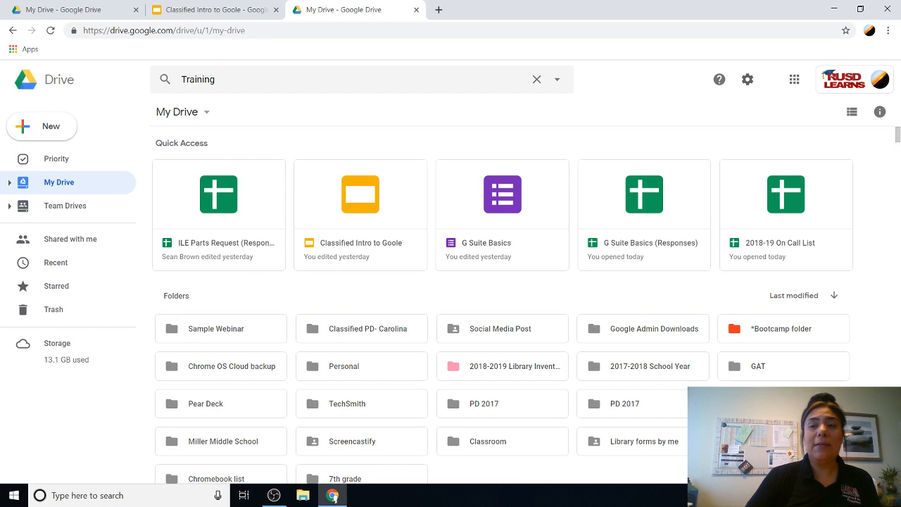
pyautogui.moveTo(897, 134); pyautogui.dragTo(895, 180)
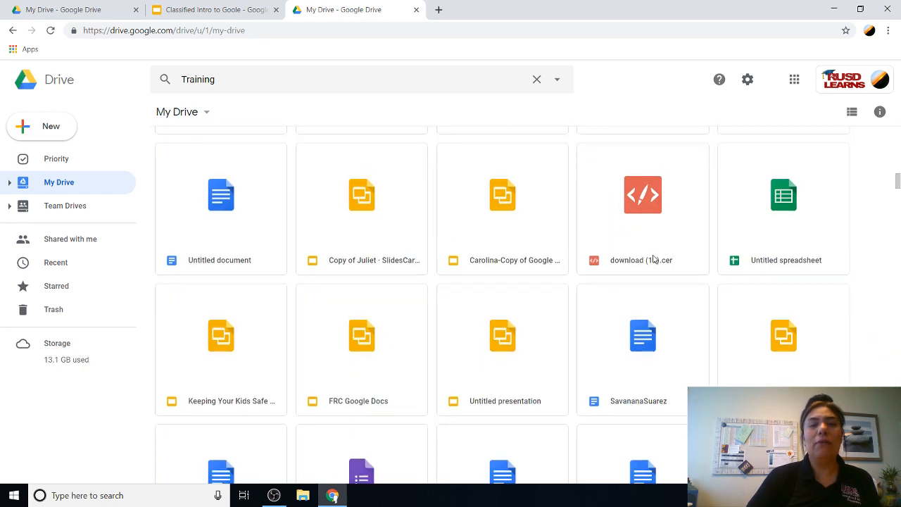
# Step: Switch My Drive to List view and scroll through the Owner, Last modified and File size columns
pyautogui.click(851, 113)
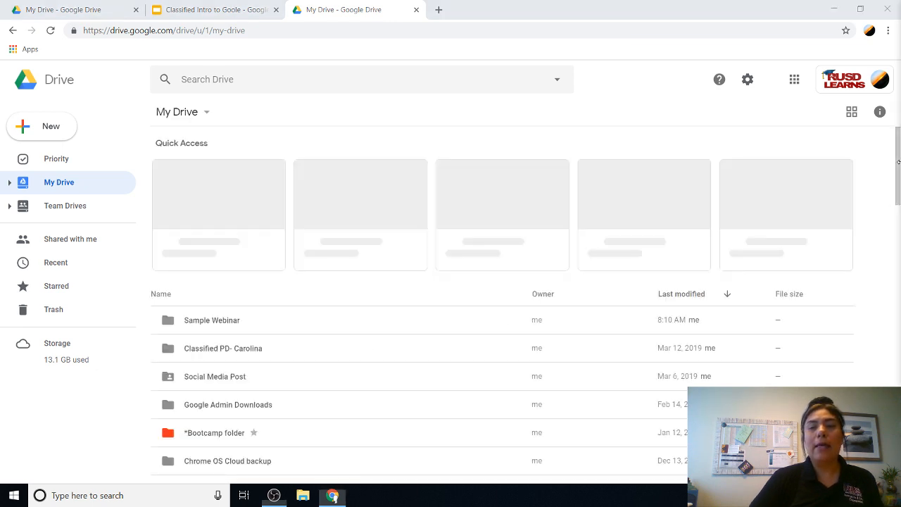
pyautogui.moveTo(897, 175); pyautogui.dragTo(868, 353)
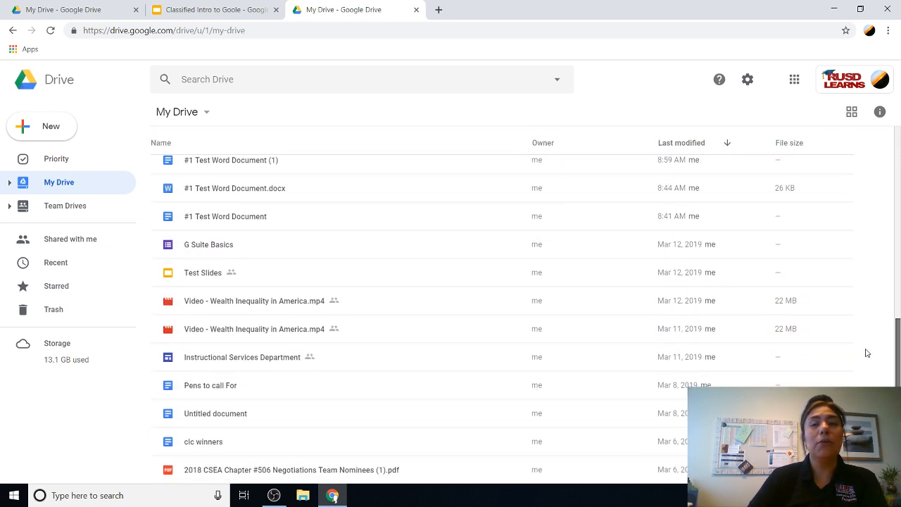
# Step: Switch My Drive back to Grid view, scroll through the tiles, and return to the top
pyautogui.click(852, 114)
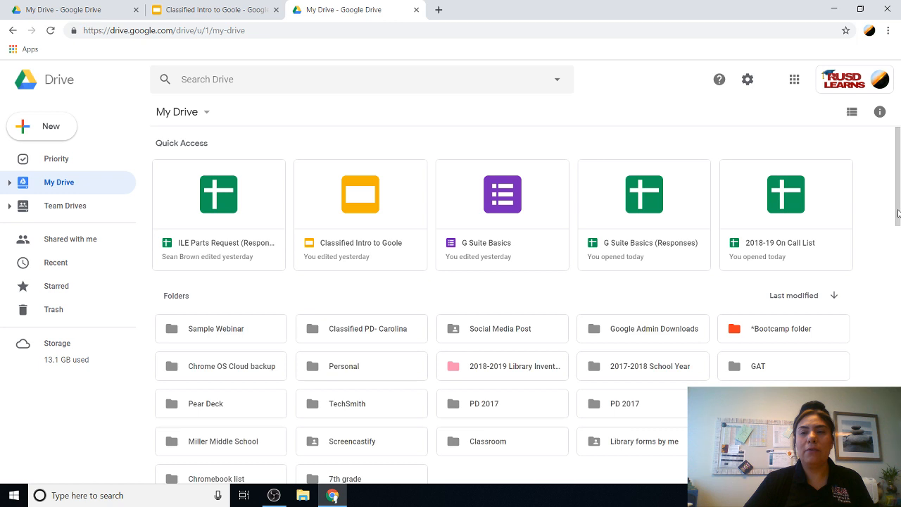
pyautogui.scroll(-6, 898, 214)
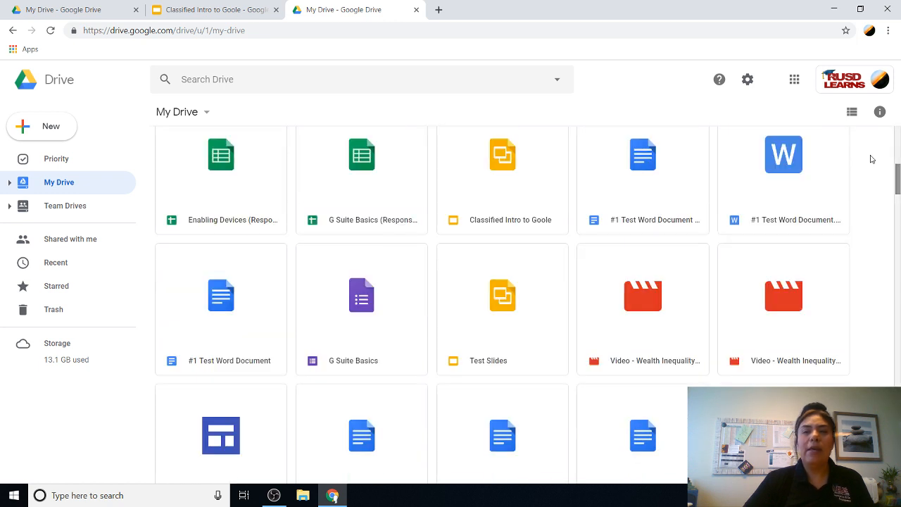
pyautogui.scroll(-4, 479, 313)
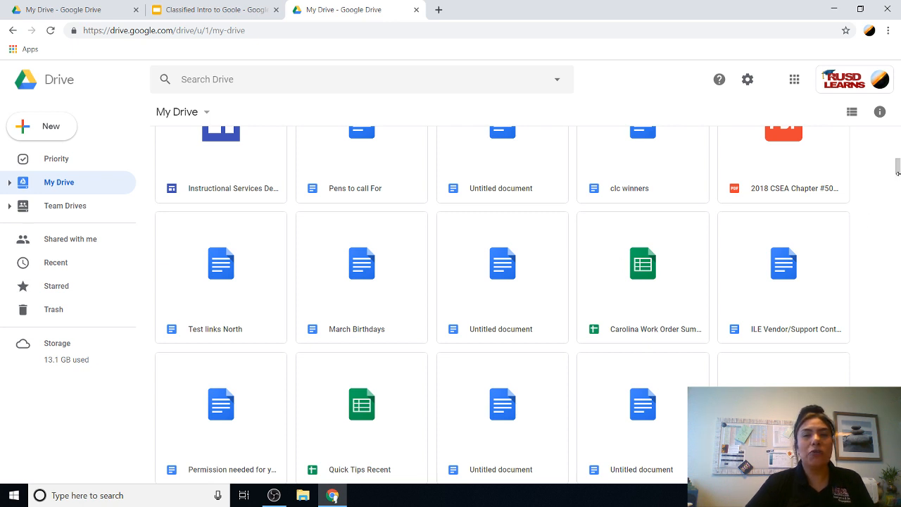
pyautogui.moveTo(898, 165); pyautogui.dragTo(896, 134)
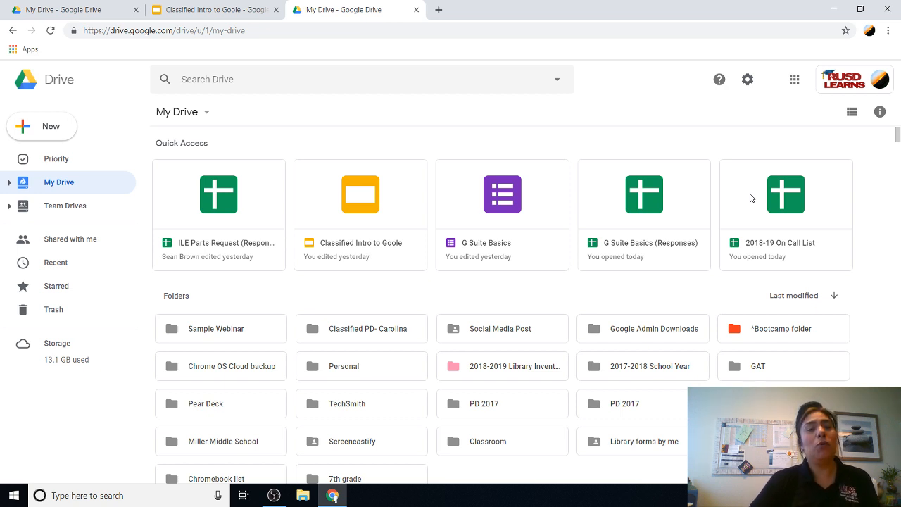
pyautogui.click(882, 112)
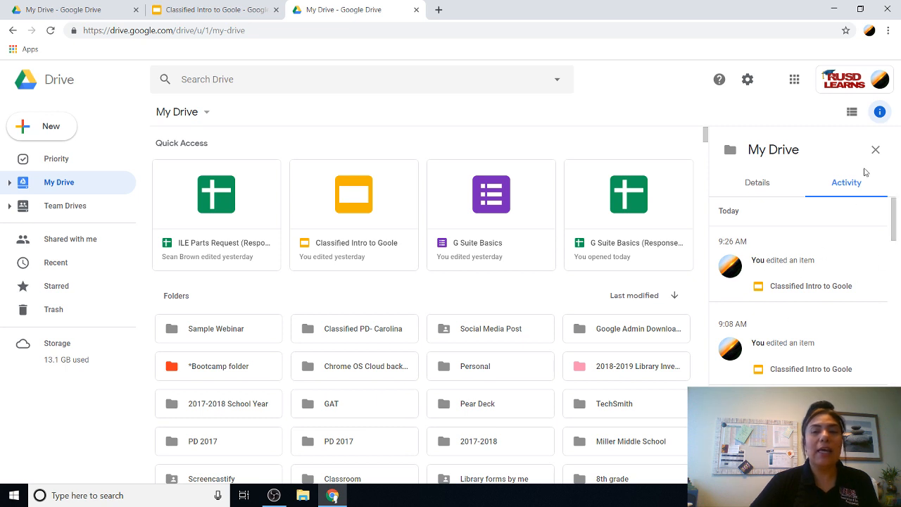
pyautogui.click(756, 183)
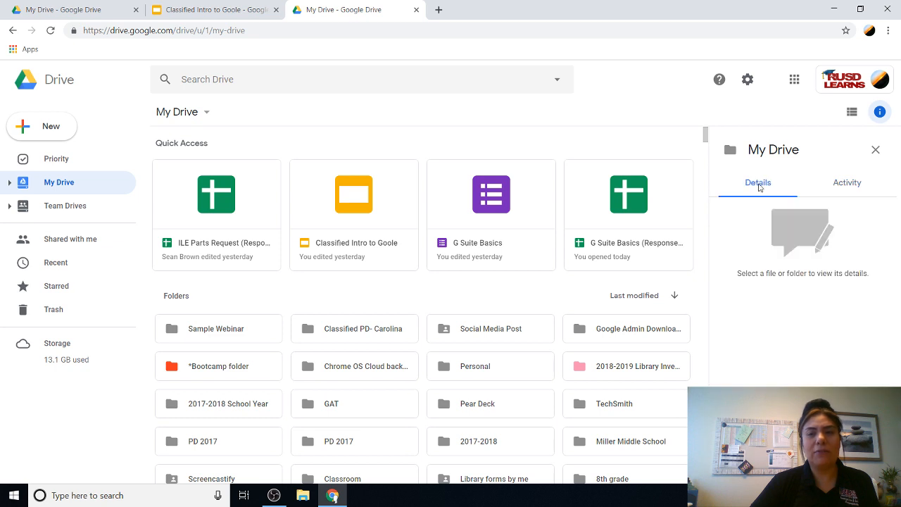
pyautogui.click(842, 183)
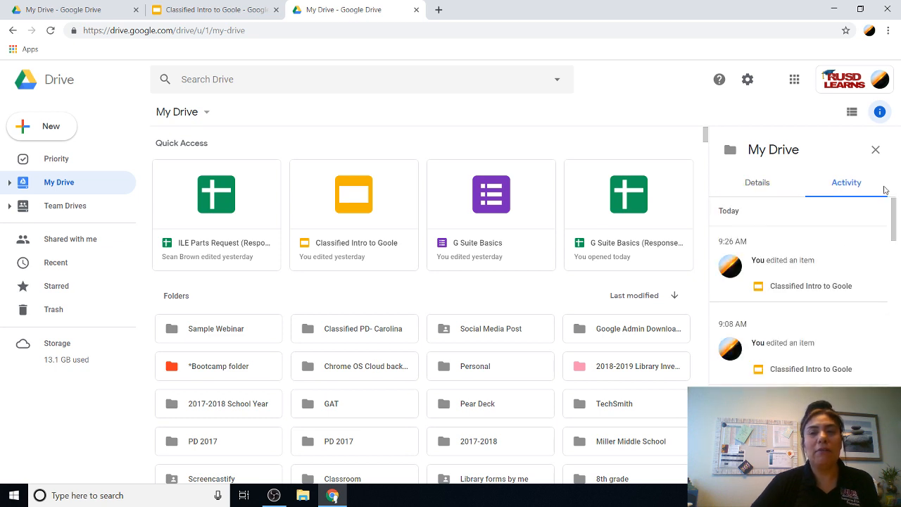
pyautogui.click(876, 153)
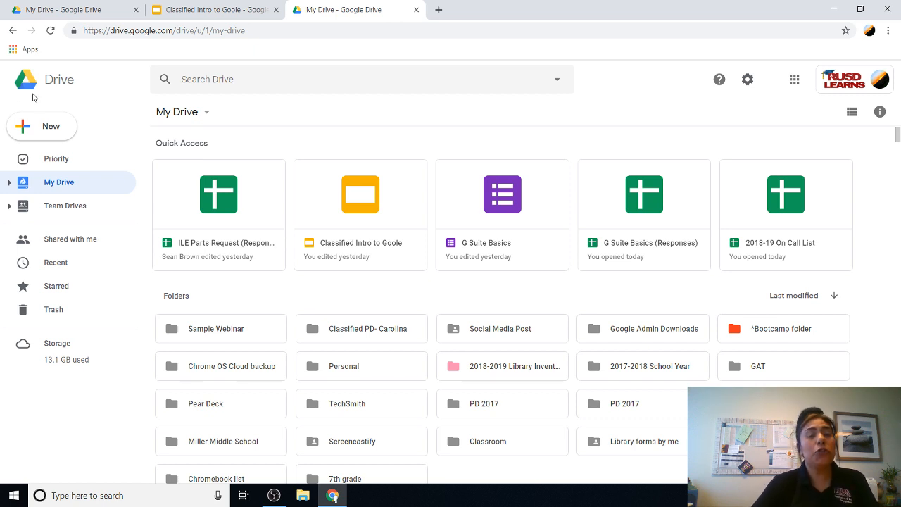
# Step: Create a folder named 'Test Folder 1' through New > Folder, cancelling an accidental second New folder dialog
pyautogui.click(44, 132)
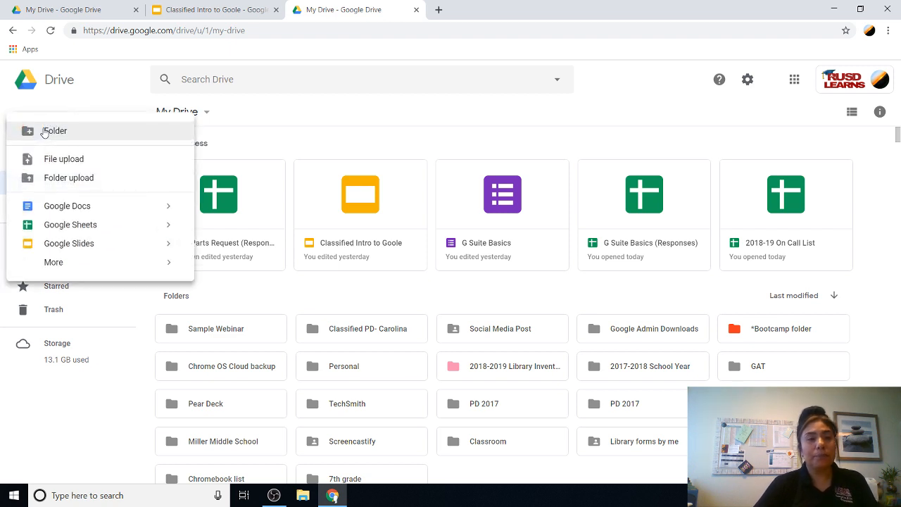
pyautogui.click(63, 133)
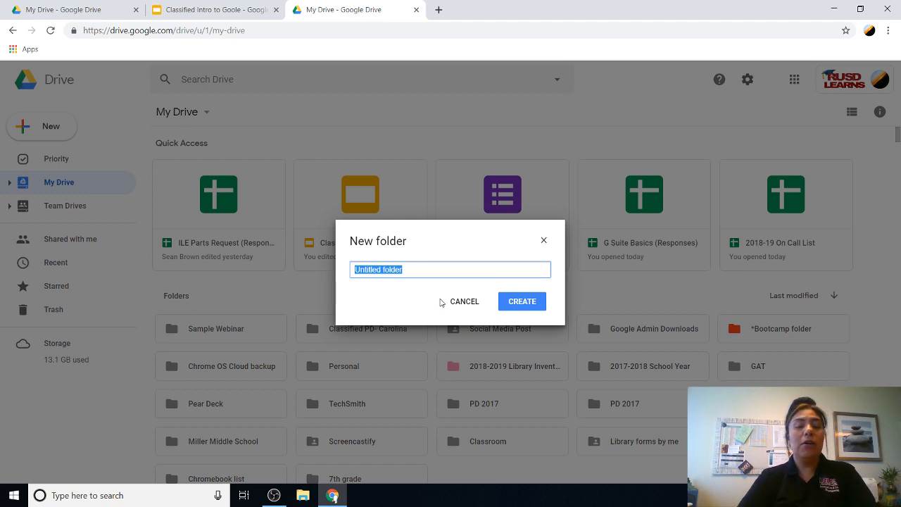
pyautogui.write('Test Folder 1')
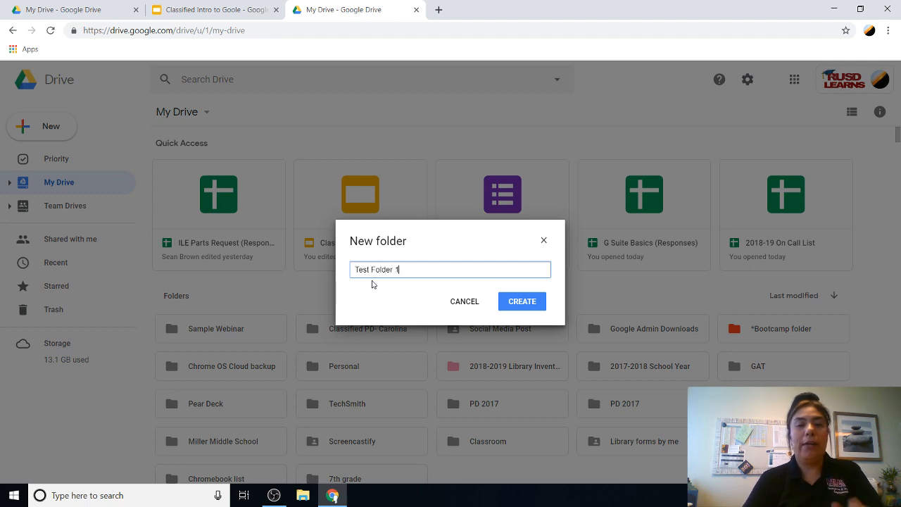
pyautogui.click(519, 301)
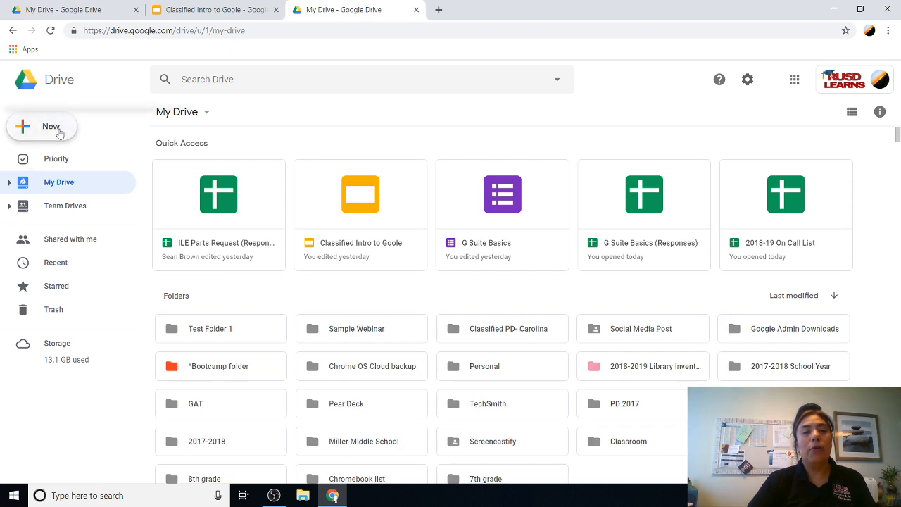
pyautogui.doubleClick(54, 134)
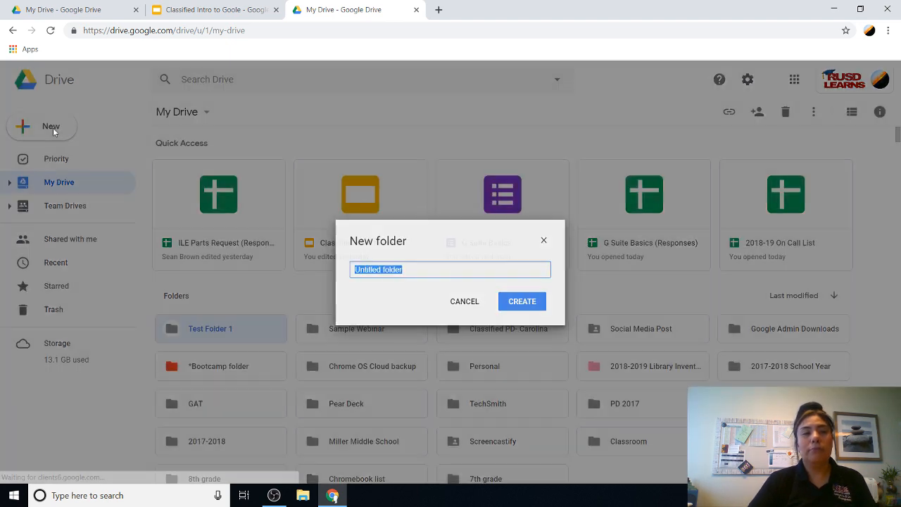
pyautogui.click(543, 240)
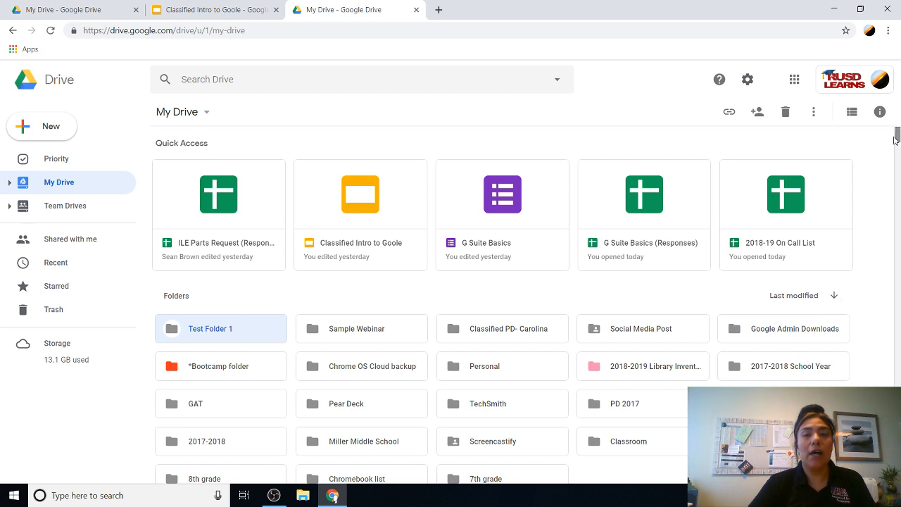
pyautogui.scroll(-3, 898, 143)
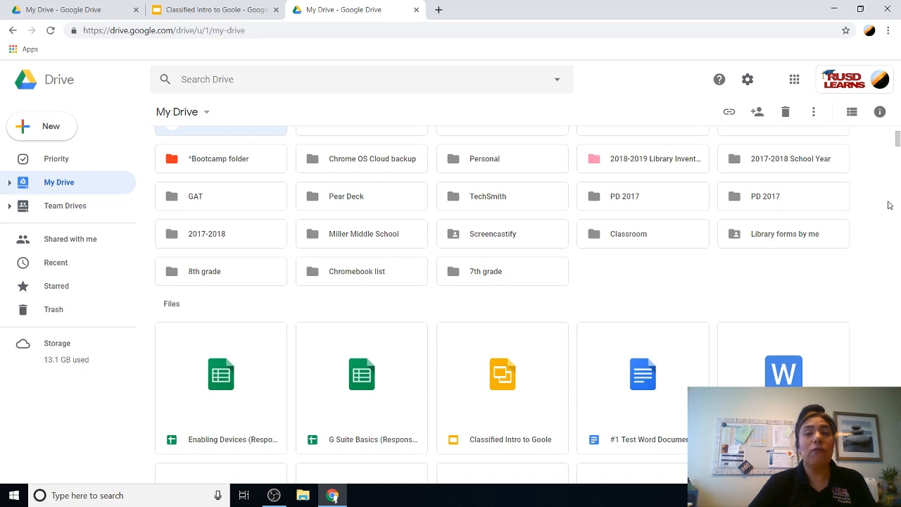
pyautogui.scroll(1, 896, 146)
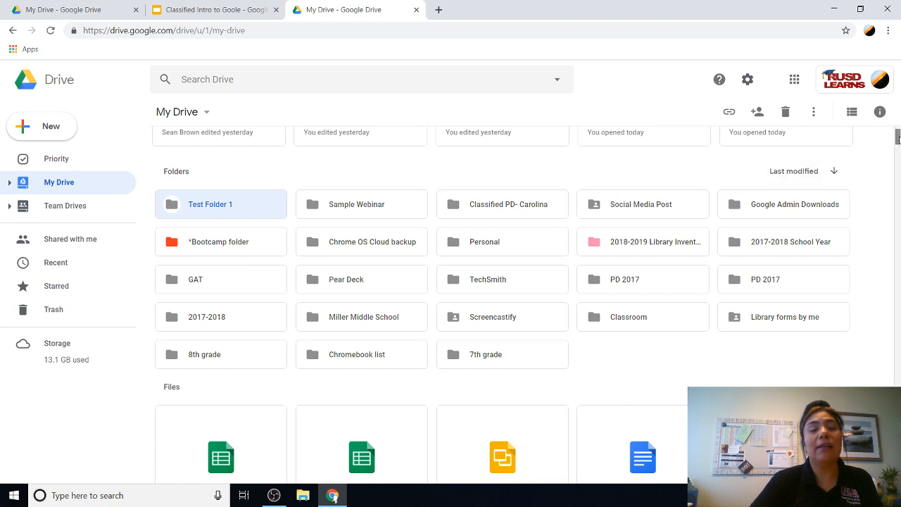
pyautogui.moveTo(897, 138); pyautogui.dragTo(898, 157)
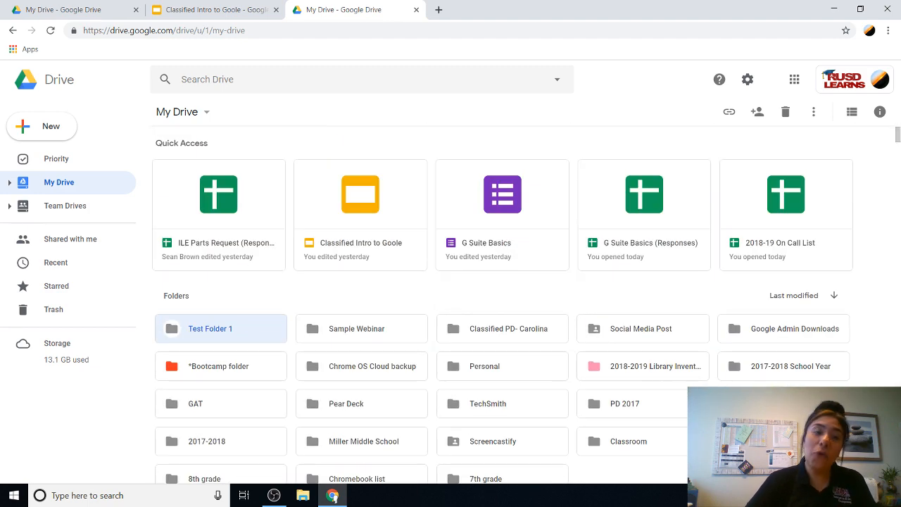
# Step: Apply the dark green swatch to Test Folder 1 from its Change color menu
pyautogui.rightClick(233, 330)
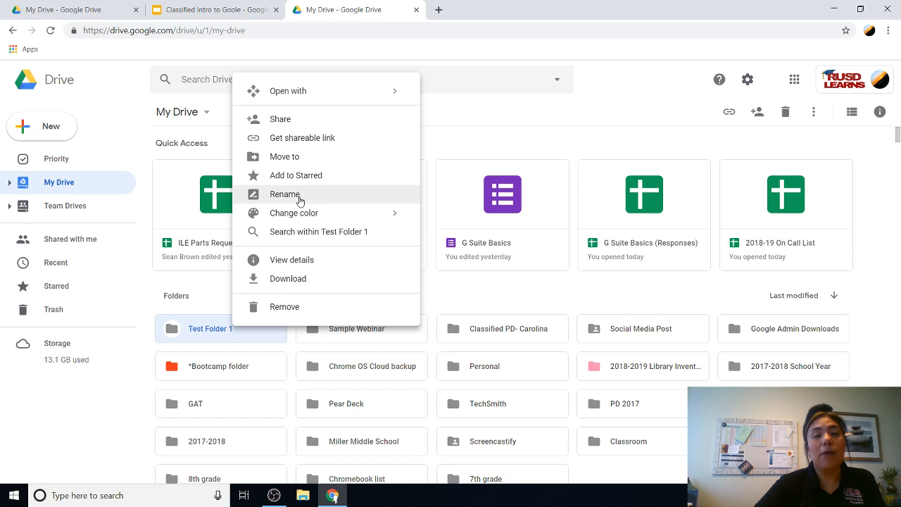
pyautogui.moveTo(303, 215)
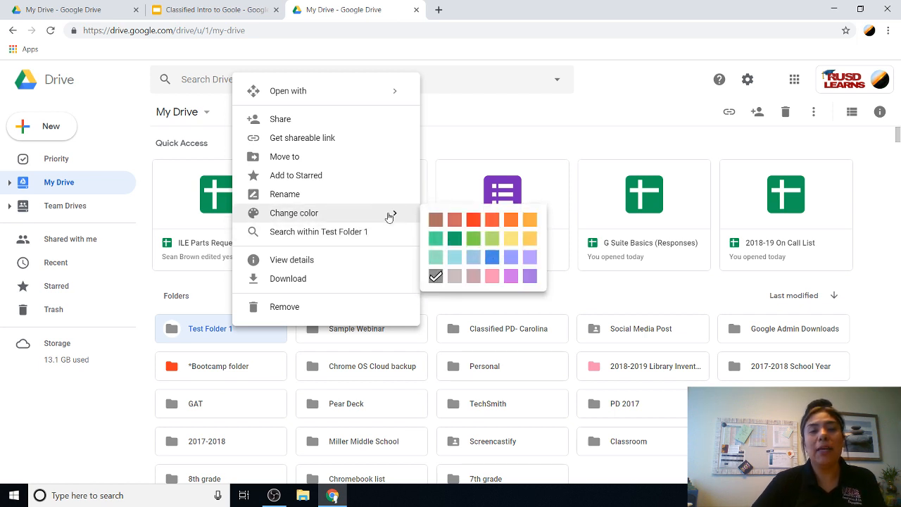
pyautogui.click(454, 239)
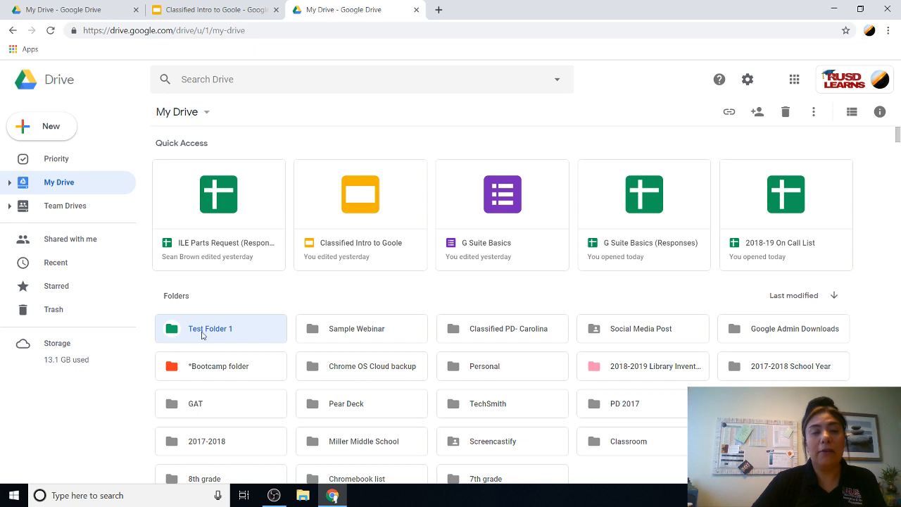
# Step: Share Test Folder 1 with the colleague found by typing 'sb', with Can view access, and send the invitation
pyautogui.rightClick(202, 335)
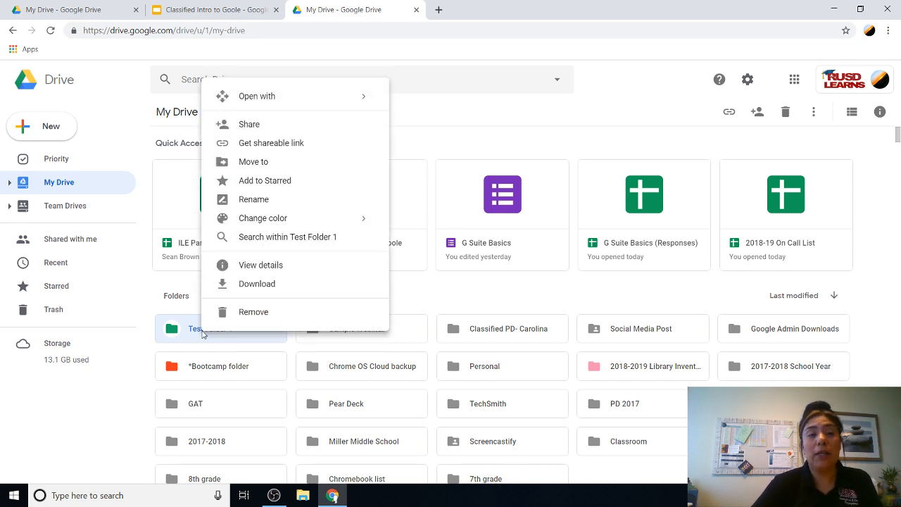
pyautogui.click(245, 126)
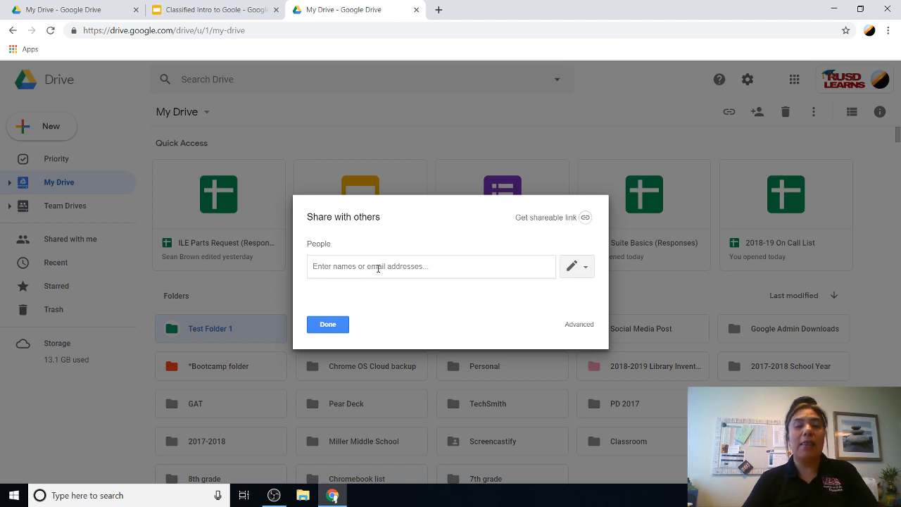
pyautogui.write('sb')
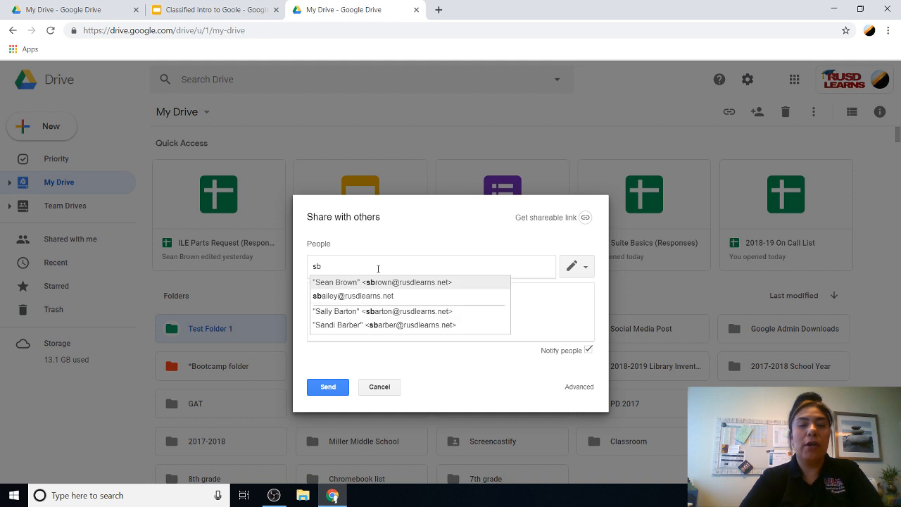
pyautogui.click(396, 282)
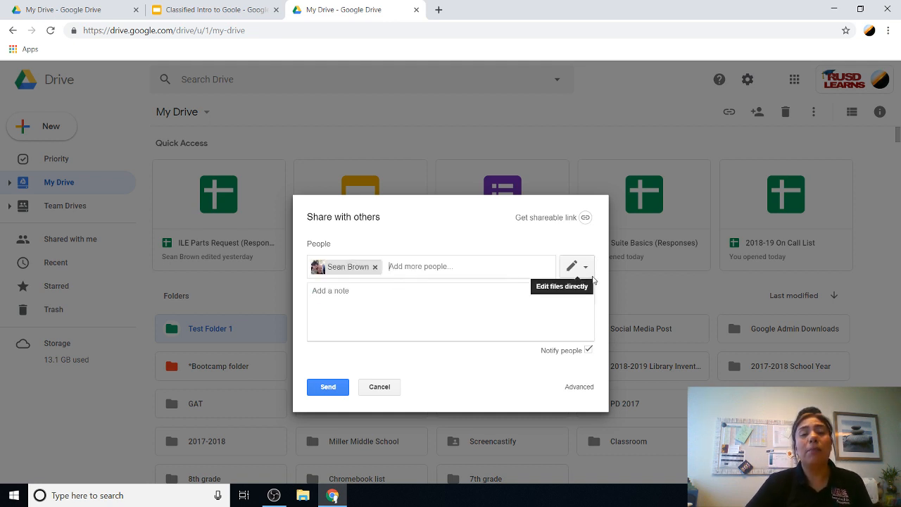
pyautogui.click(587, 268)
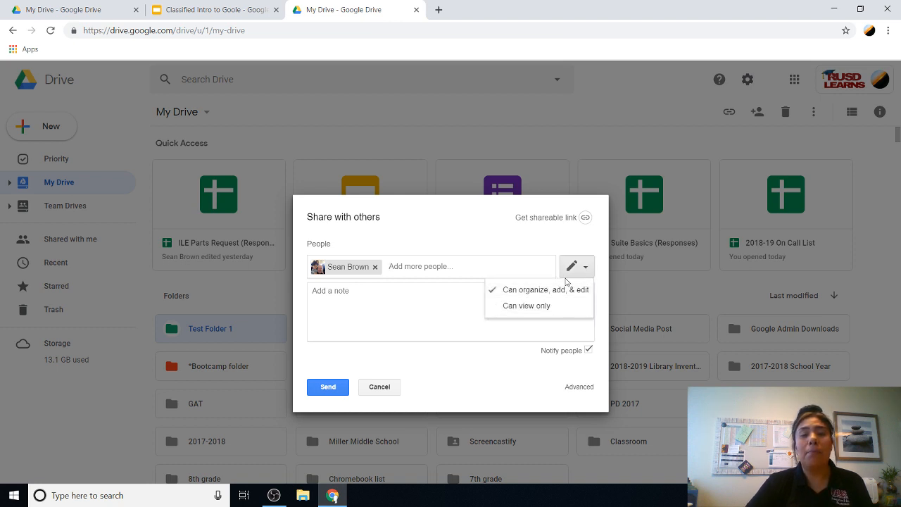
pyautogui.click(576, 270)
pyautogui.click(582, 269)
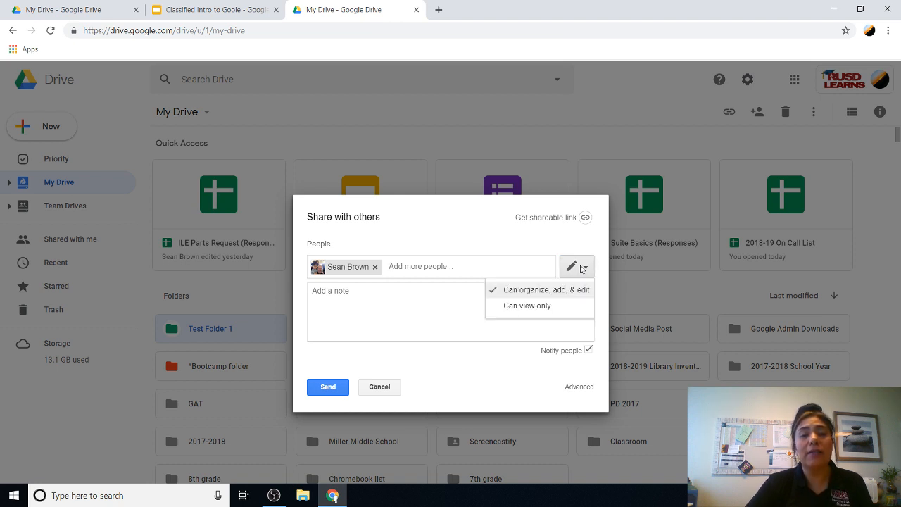
pyautogui.click(538, 307)
pyautogui.click(335, 385)
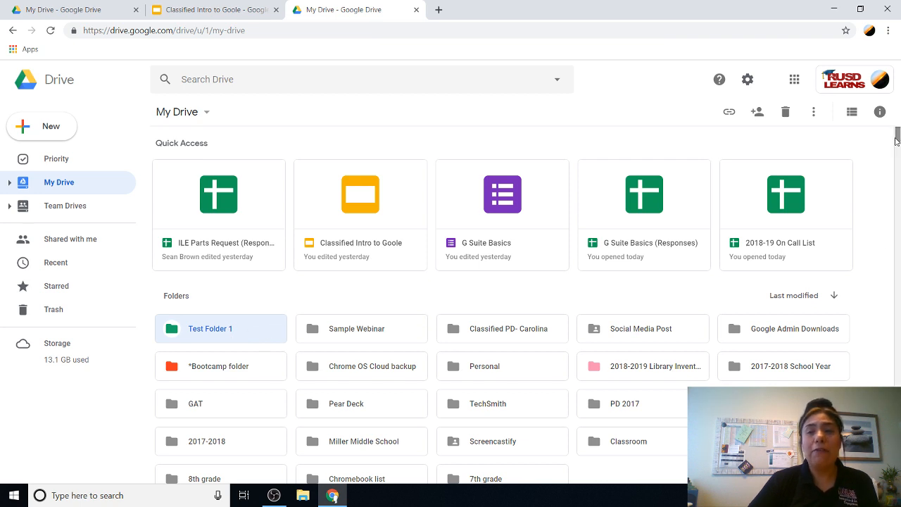
# Step: Drag the Classified Intro to Goole presentation, then the G Suite Basics (Responses) sheet, onto Test Folder 1
pyautogui.scroll(-2, 897, 139)
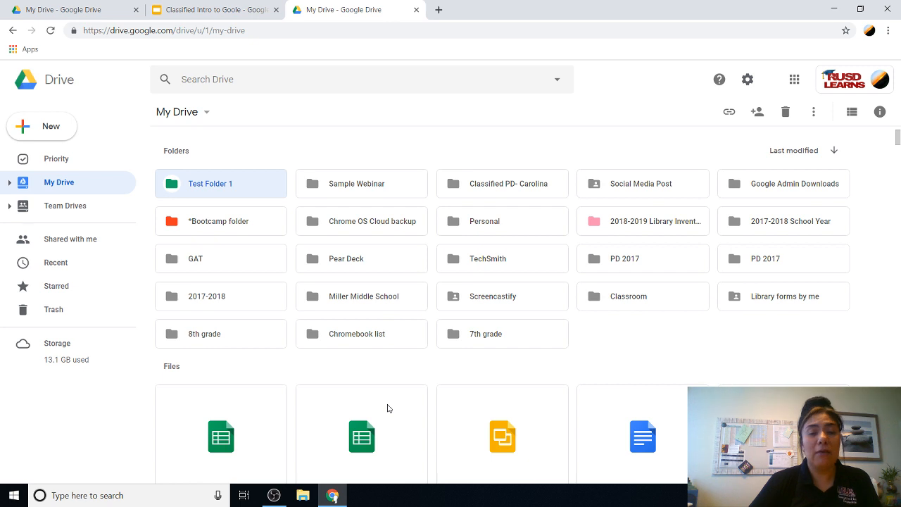
pyautogui.moveTo(496, 387); pyautogui.dragTo(205, 175)
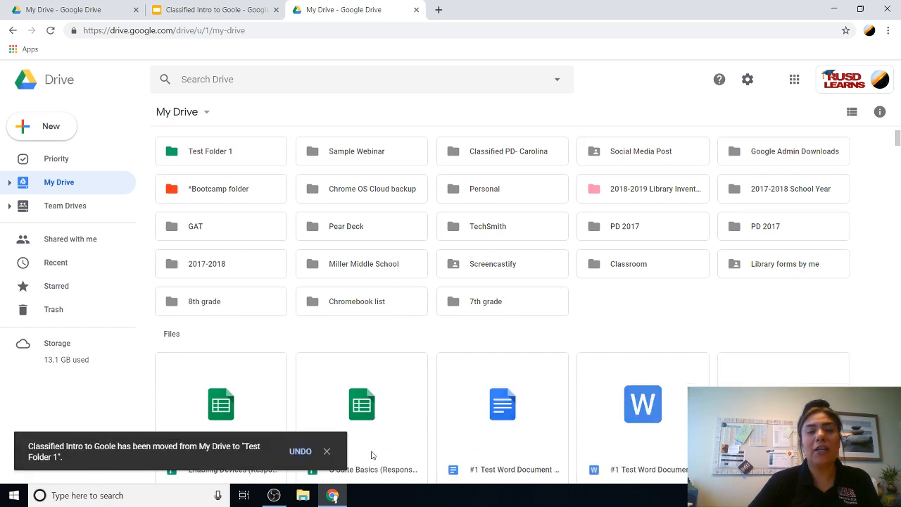
pyautogui.click(327, 453)
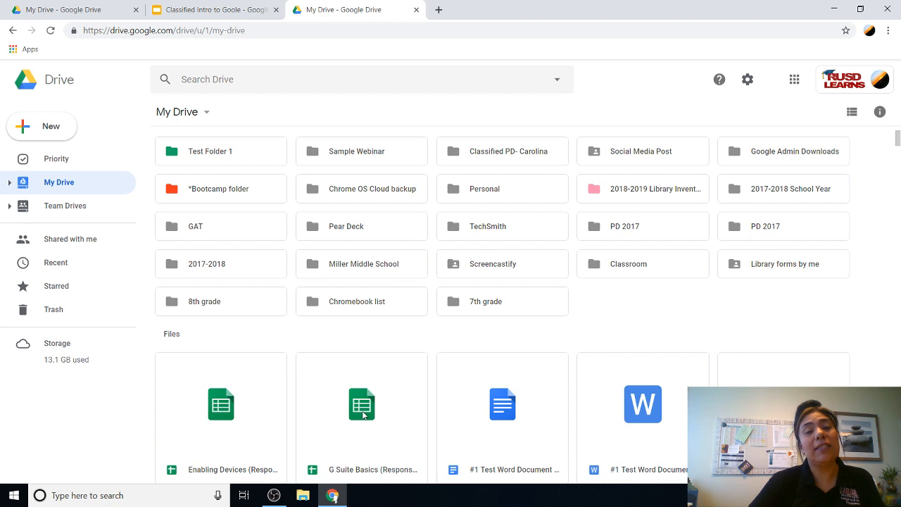
pyautogui.moveTo(363, 415); pyautogui.dragTo(215, 160)
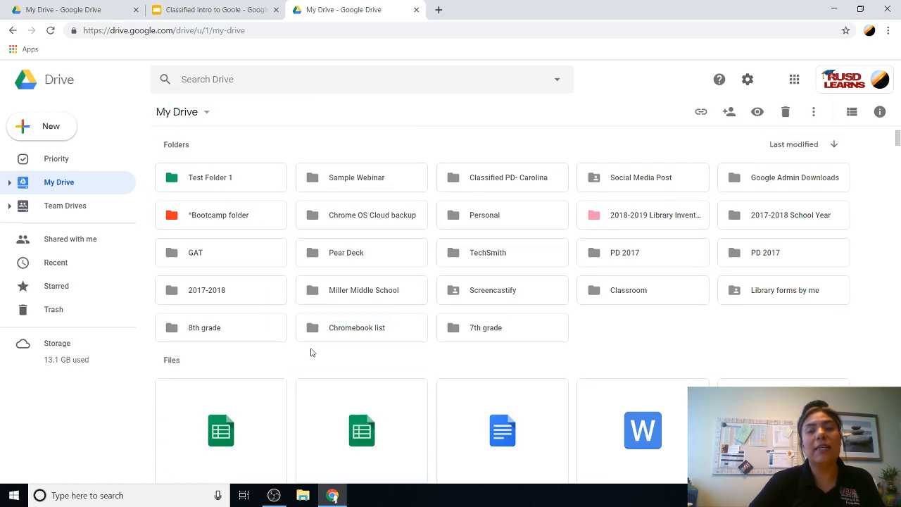
pyautogui.moveTo(352, 432); pyautogui.dragTo(188, 178)
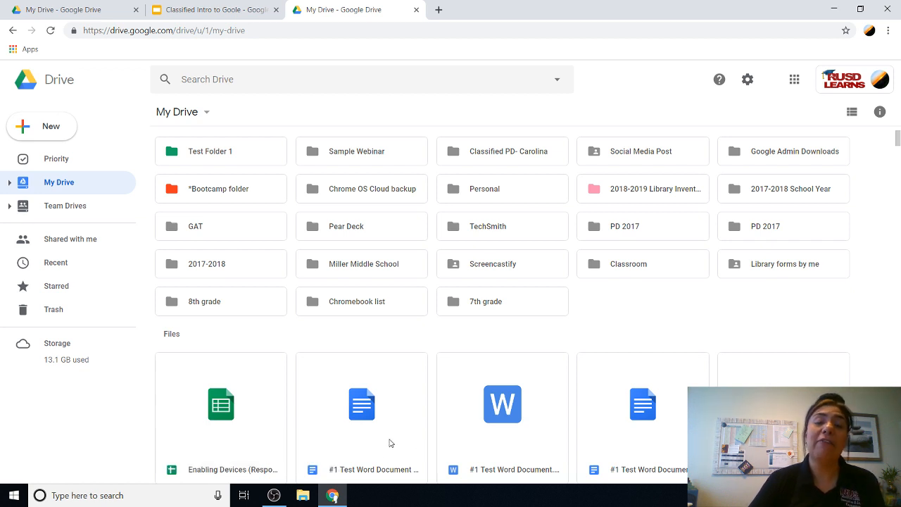
# Step: Open Test Folder 1 to show the G Suite Basics sheet and Classified Intro presentation
pyautogui.doubleClick(212, 161)
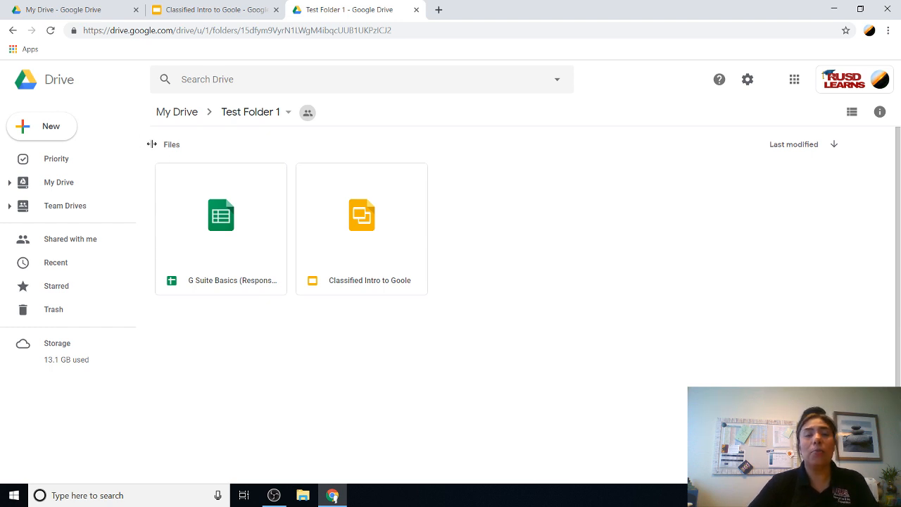
# Step: Go back to My Drive from the sidebar, then open and close the New menu
pyautogui.click(66, 185)
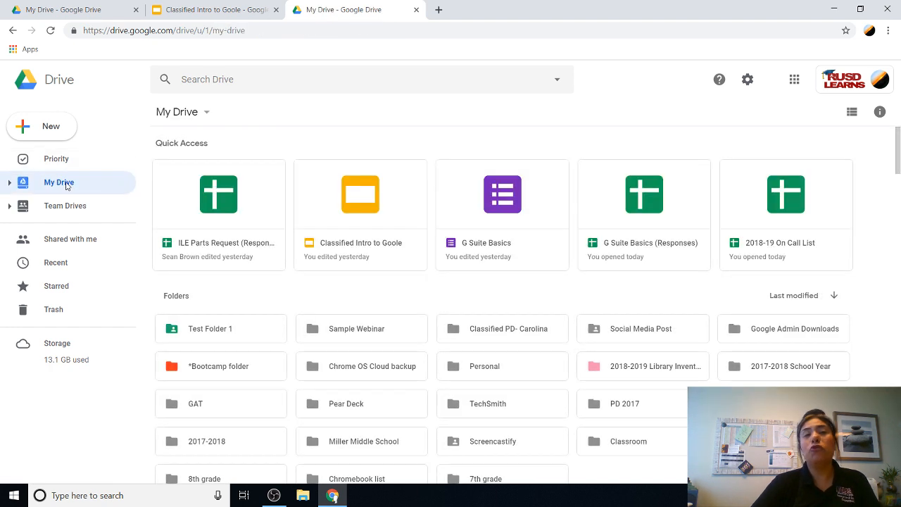
pyautogui.click(50, 131)
pyautogui.click(50, 131)
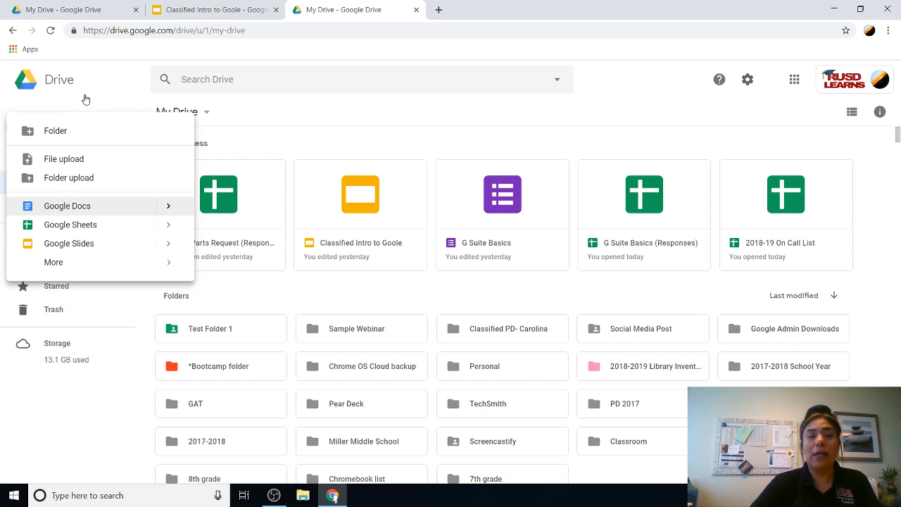
pyautogui.click(112, 88)
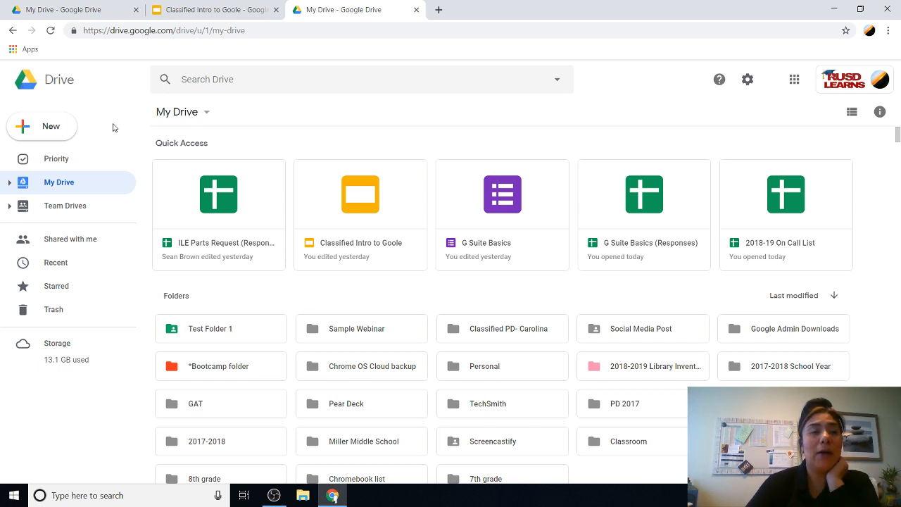
# Step: Upload Test123 from the computer's Documents folder via New > File upload
pyautogui.click(50, 131)
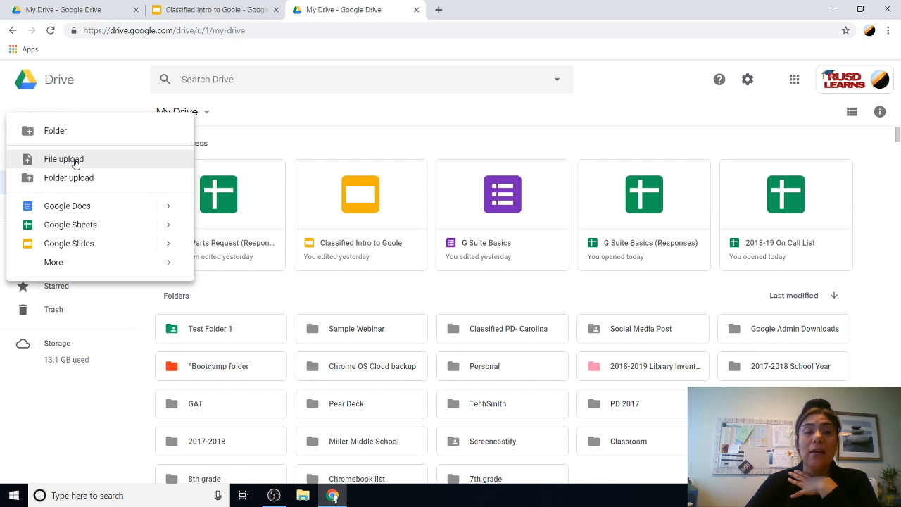
pyautogui.click(92, 102)
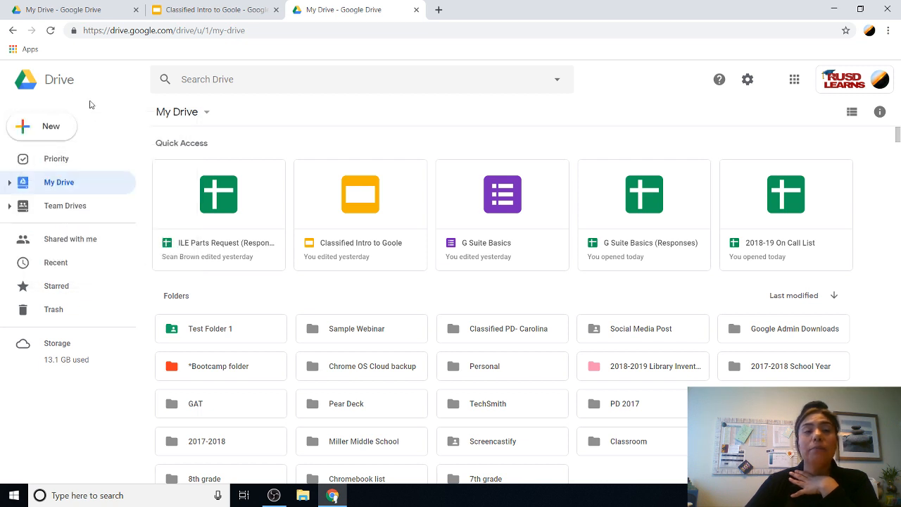
pyautogui.click(53, 132)
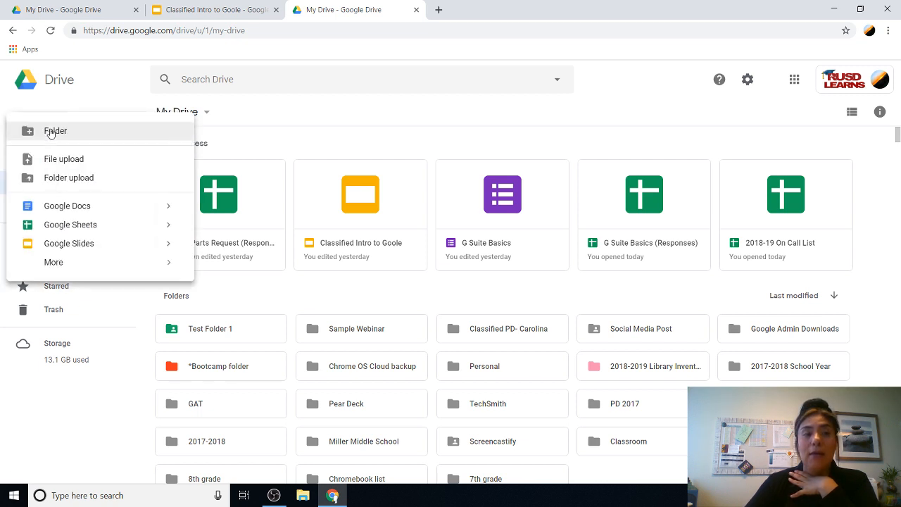
pyautogui.click(58, 159)
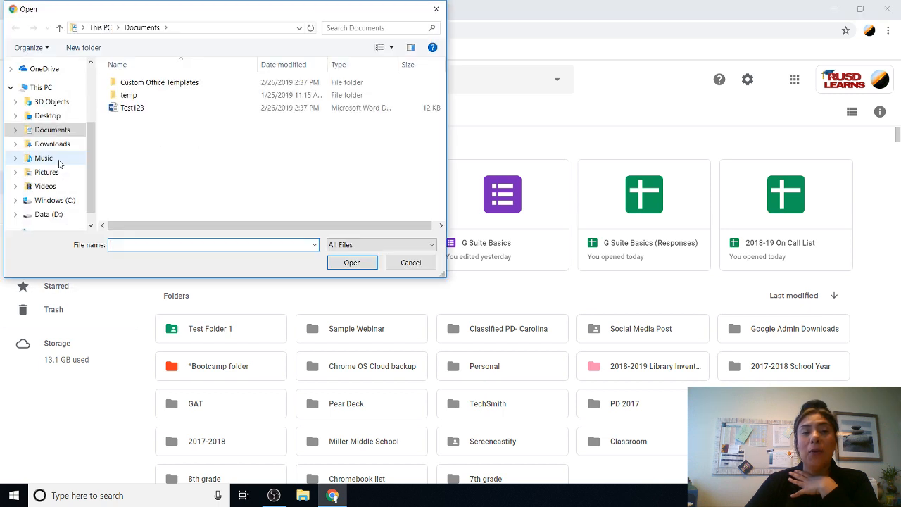
pyautogui.click(127, 111)
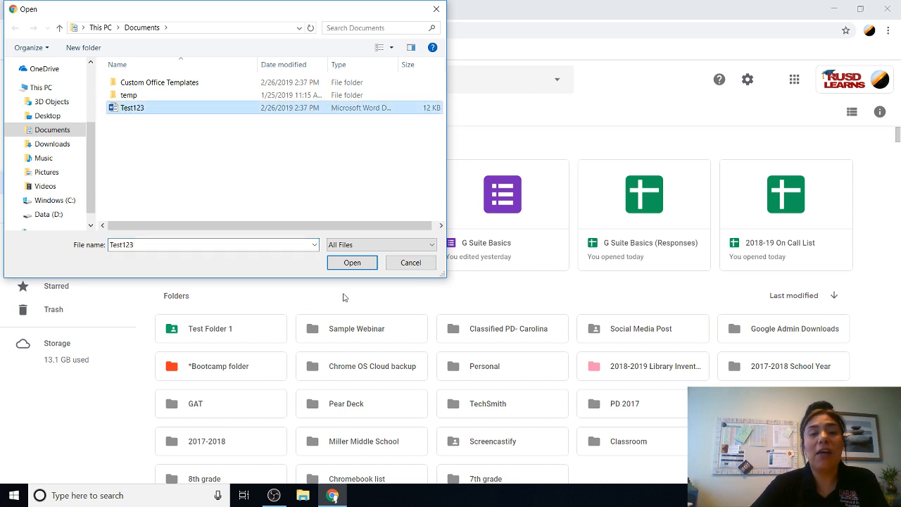
pyautogui.click(352, 263)
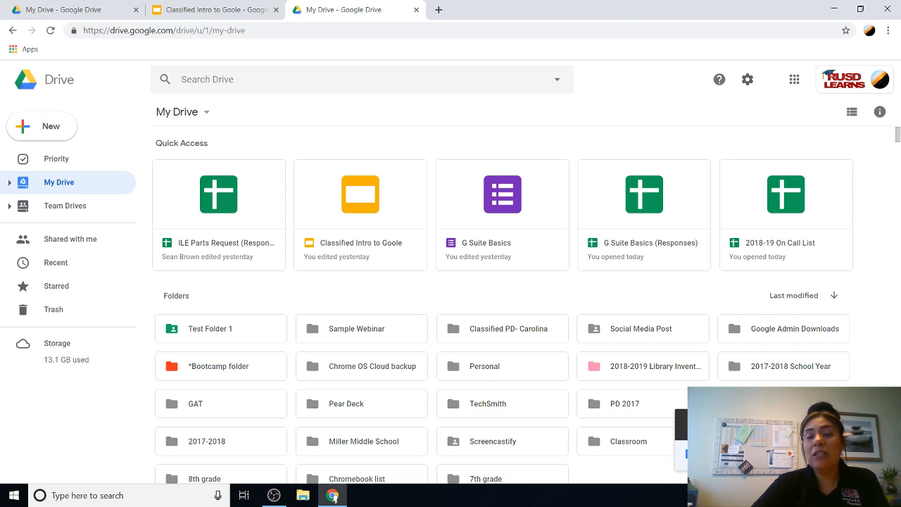
pyautogui.click(728, 454)
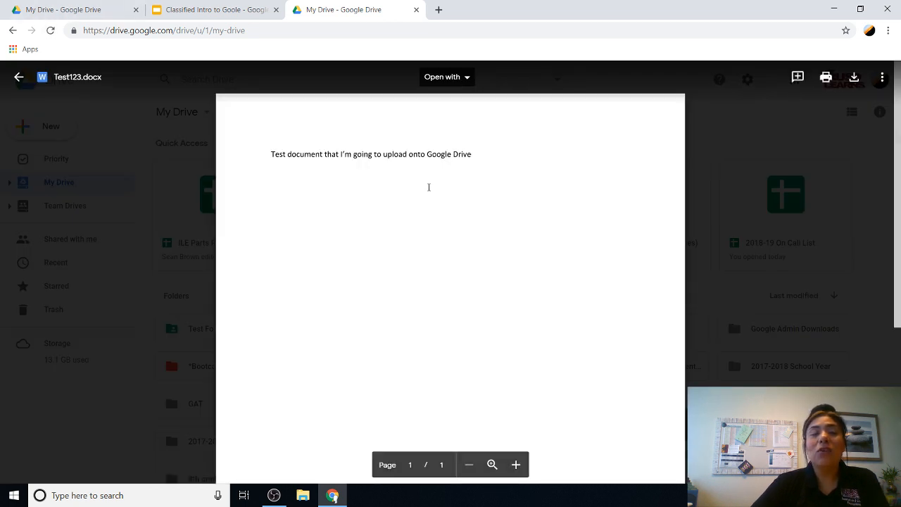
pyautogui.click(466, 77)
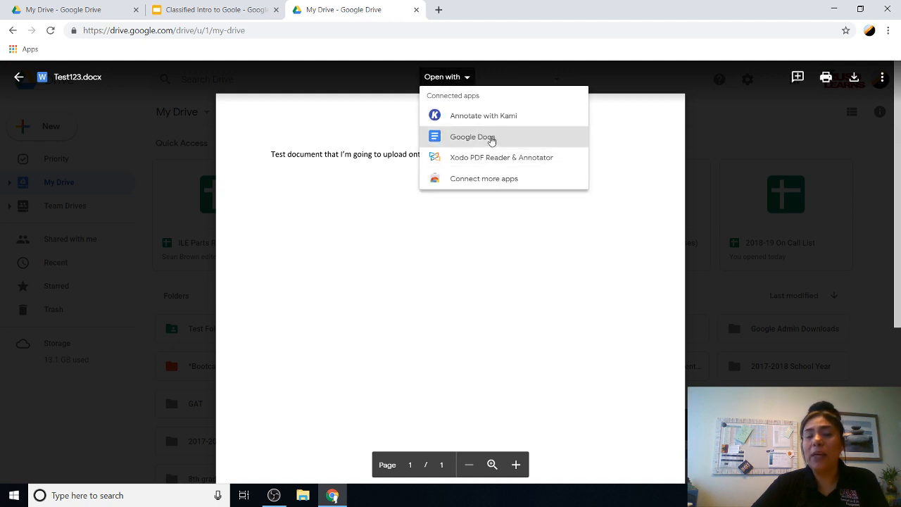
pyautogui.click(18, 79)
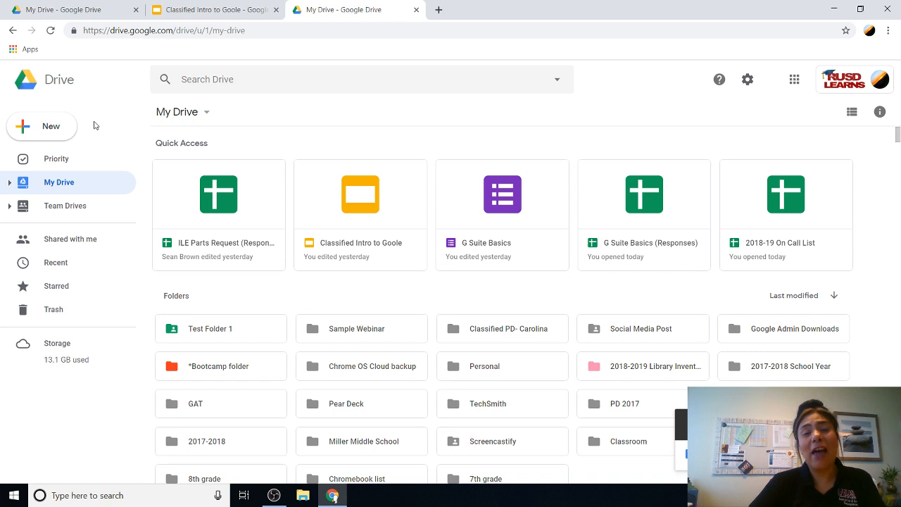
# Step: Upload Test123 again, dismiss the uploads panel, and scroll to Test123.docx in Files
pyautogui.click(56, 127)
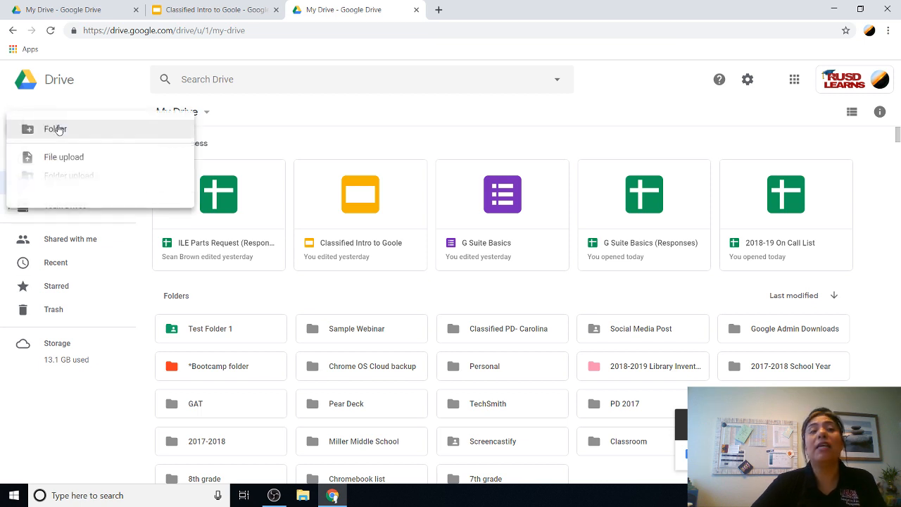
pyautogui.click(54, 158)
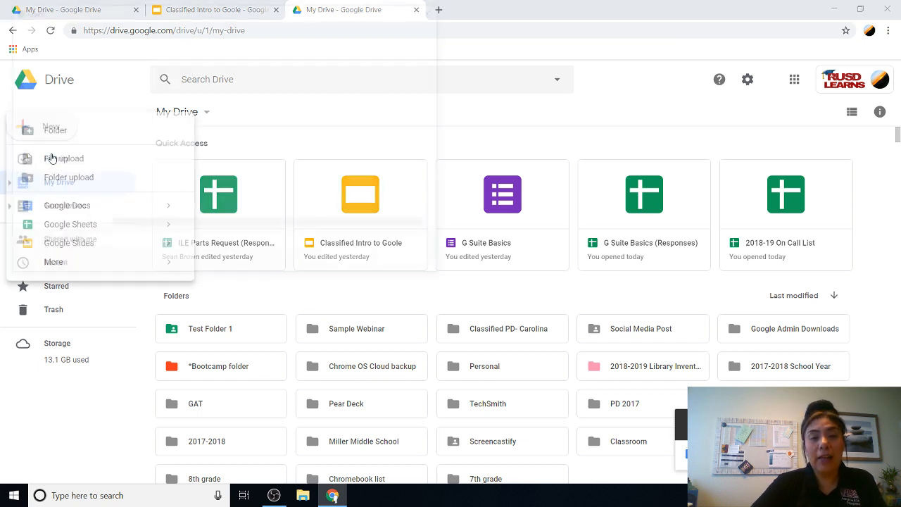
pyautogui.click(133, 108)
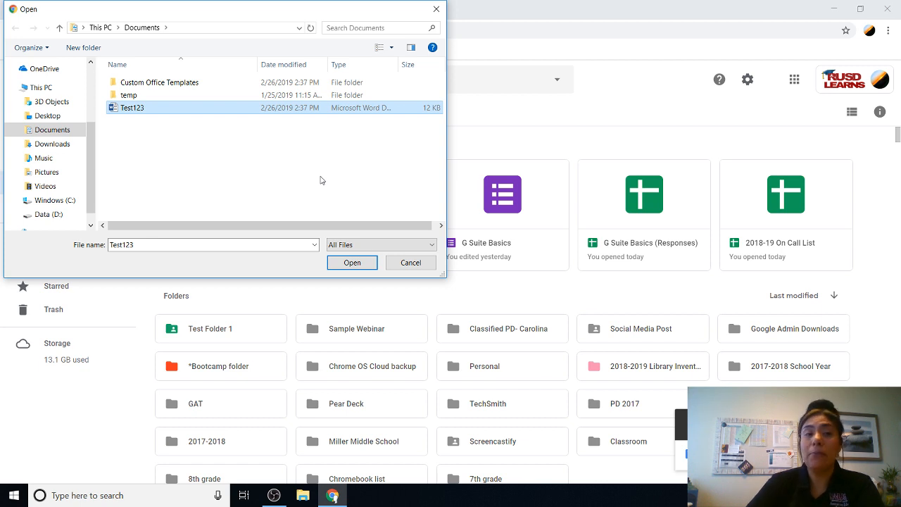
pyautogui.click(350, 268)
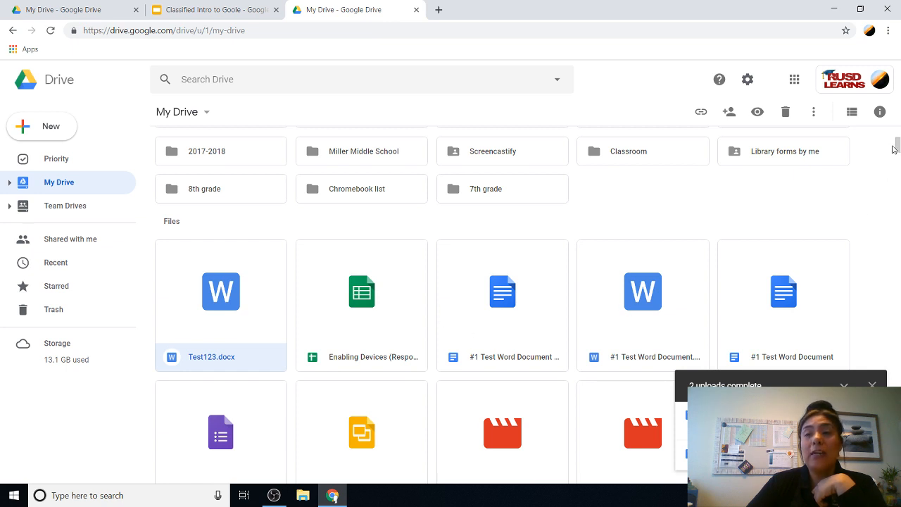
pyautogui.scroll(5, 209, 300)
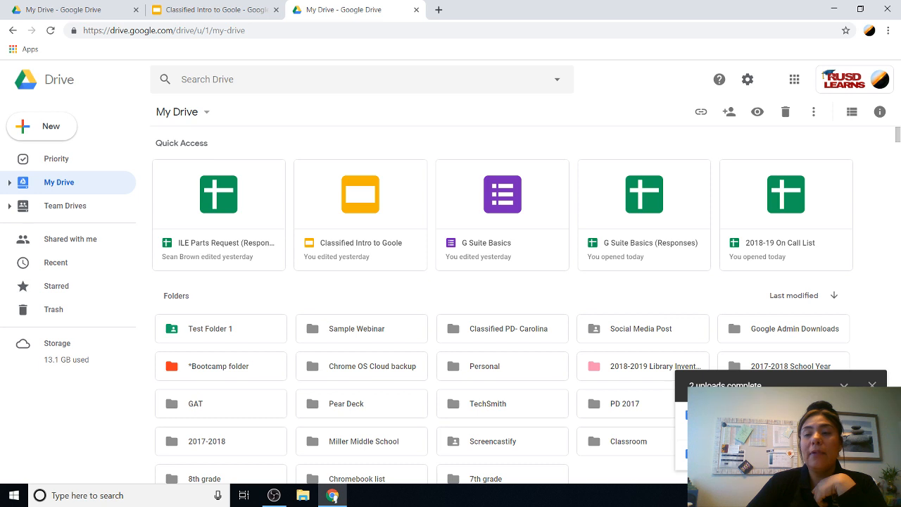
pyautogui.click(870, 385)
pyautogui.scroll(-4, 866, 383)
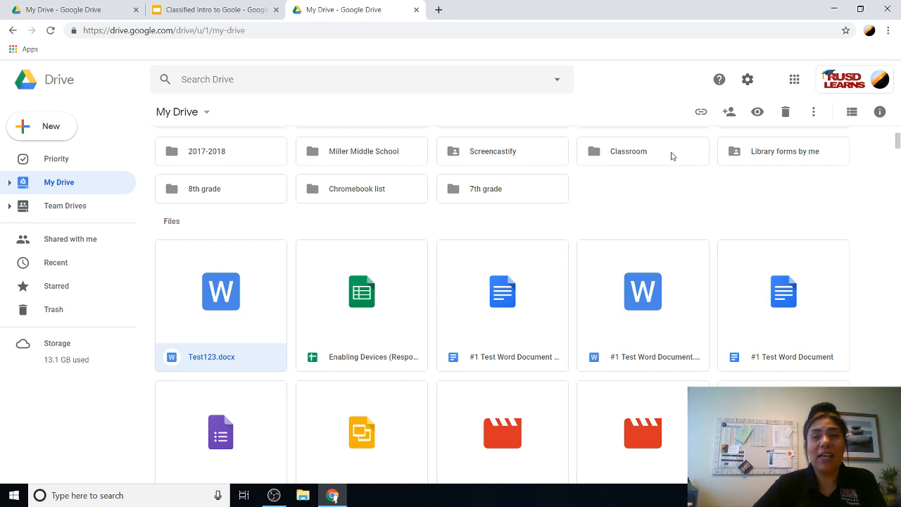
# Step: Turn on the Drive setting to convert uploads to Google Docs editor format and save
pyautogui.click(747, 79)
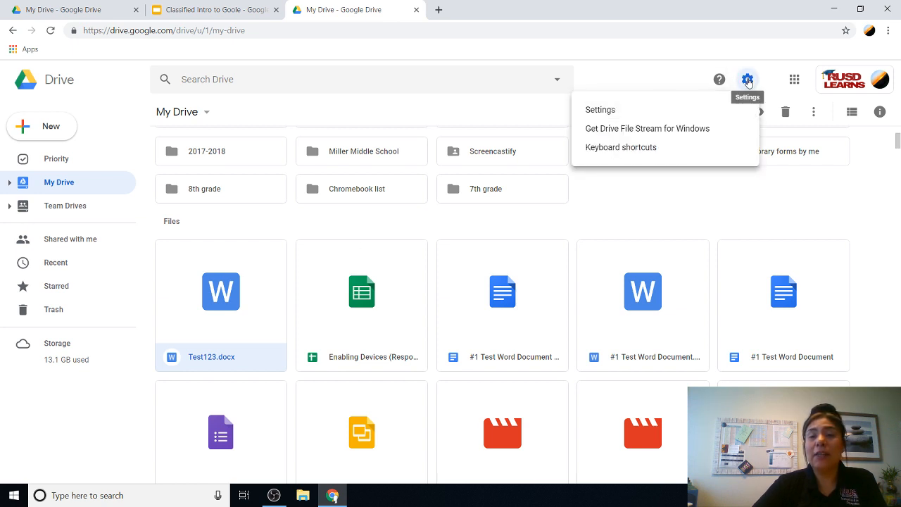
pyautogui.click(617, 112)
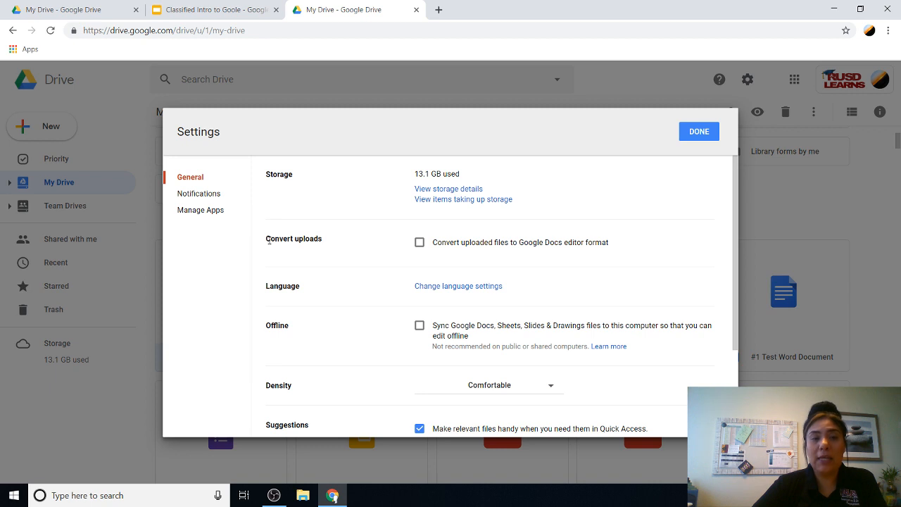
pyautogui.moveTo(268, 240); pyautogui.dragTo(333, 241)
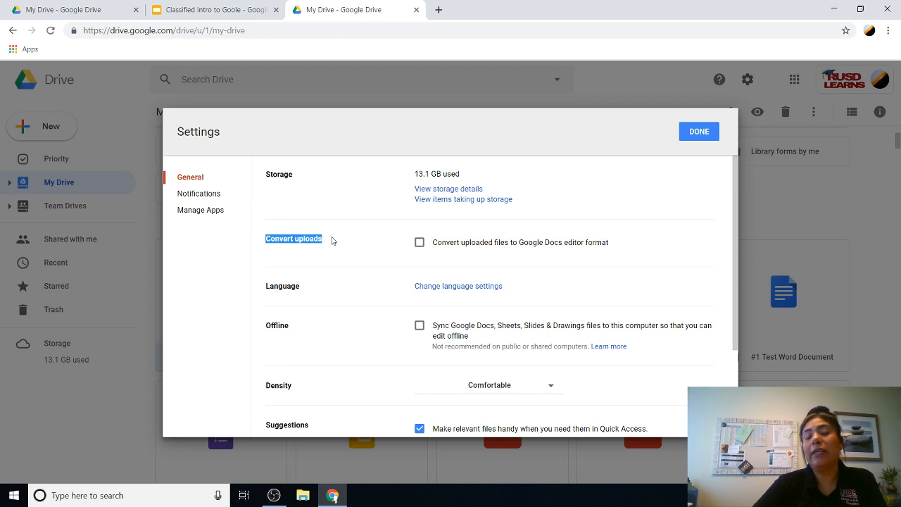
pyautogui.click(419, 243)
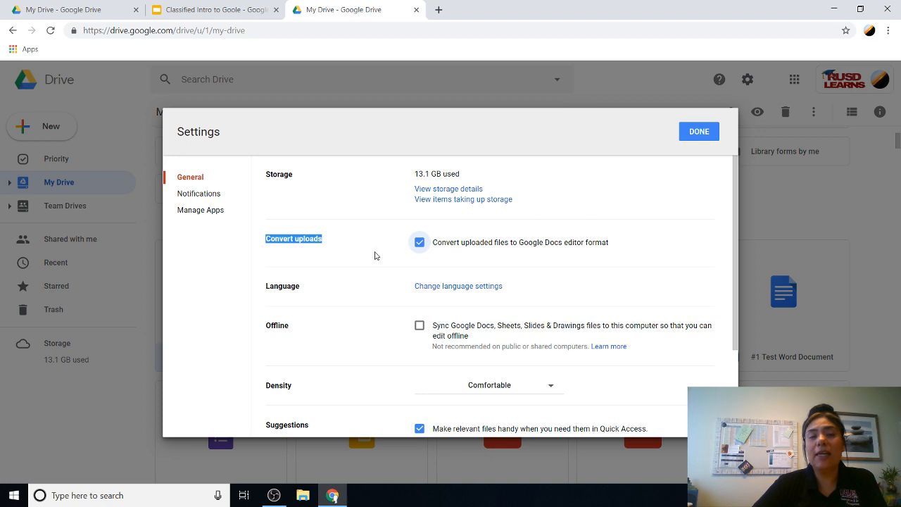
pyautogui.click(697, 134)
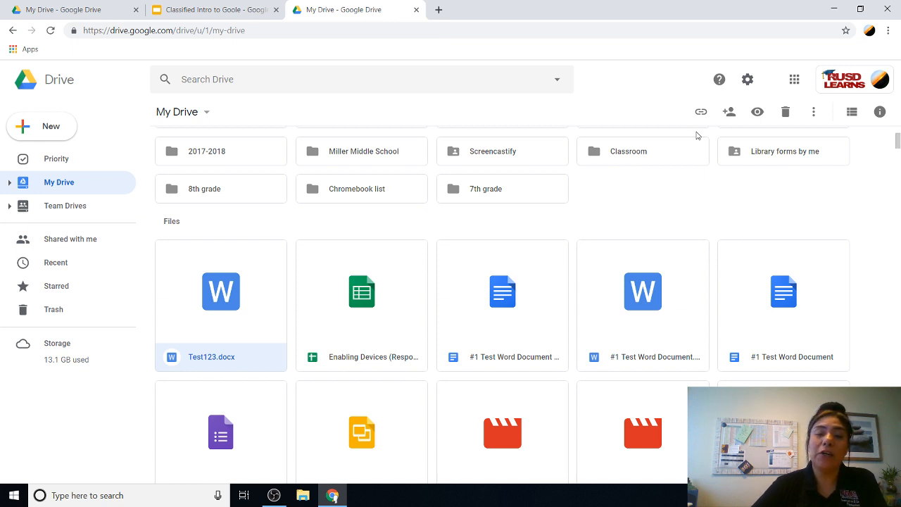
pyautogui.doubleClick(218, 294)
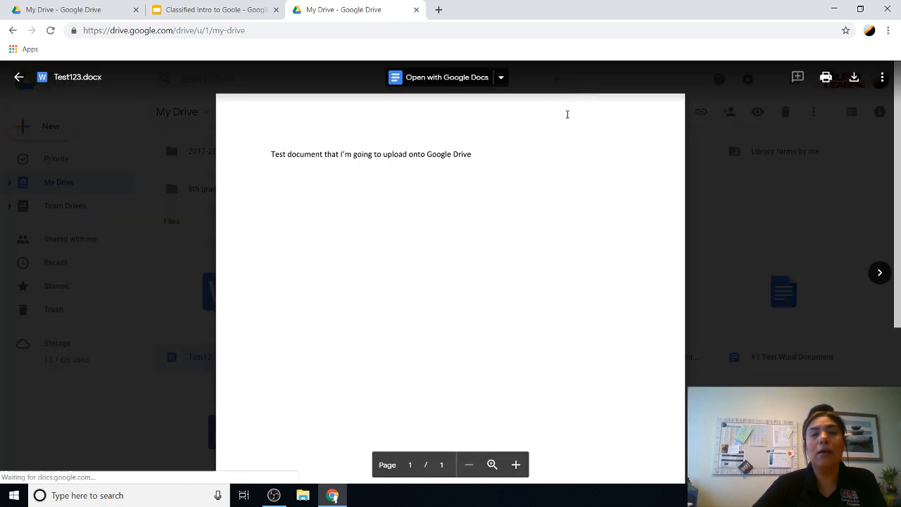
pyautogui.click(479, 86)
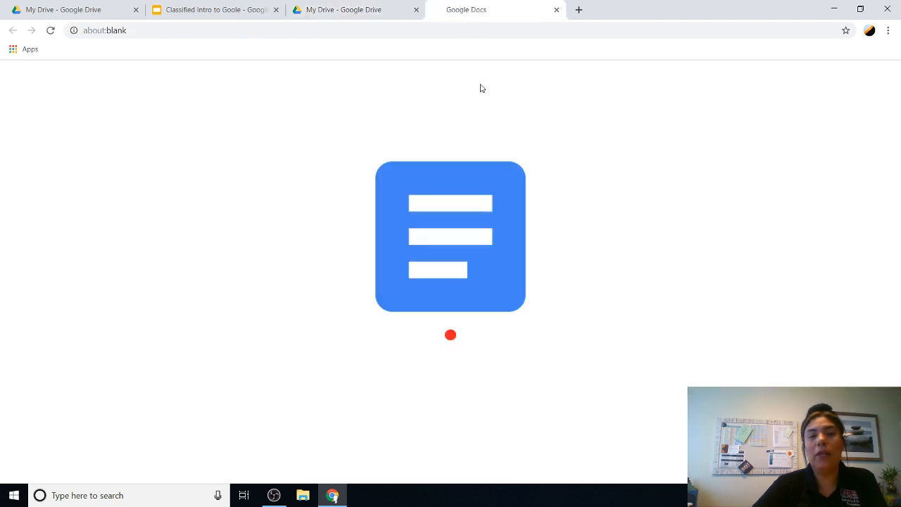
pyautogui.click(555, 10)
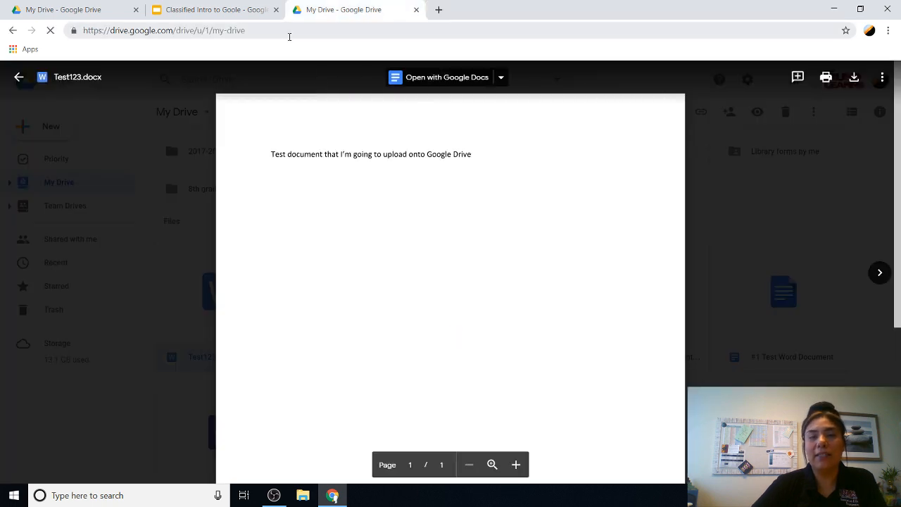
pyautogui.click(17, 79)
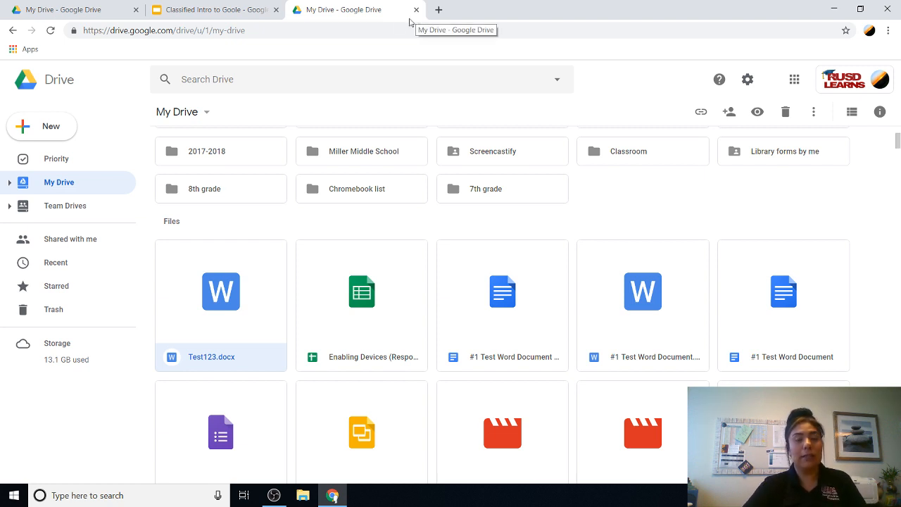
pyautogui.moveTo(898, 144); pyautogui.dragTo(897, 135)
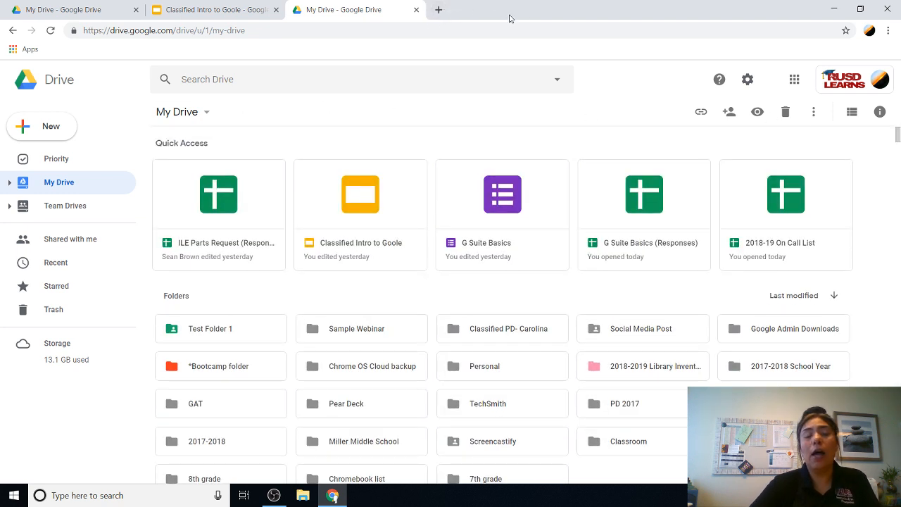
# Step: Open Test Folder 1 and create a new Google Docs document inside it
pyautogui.click(49, 125)
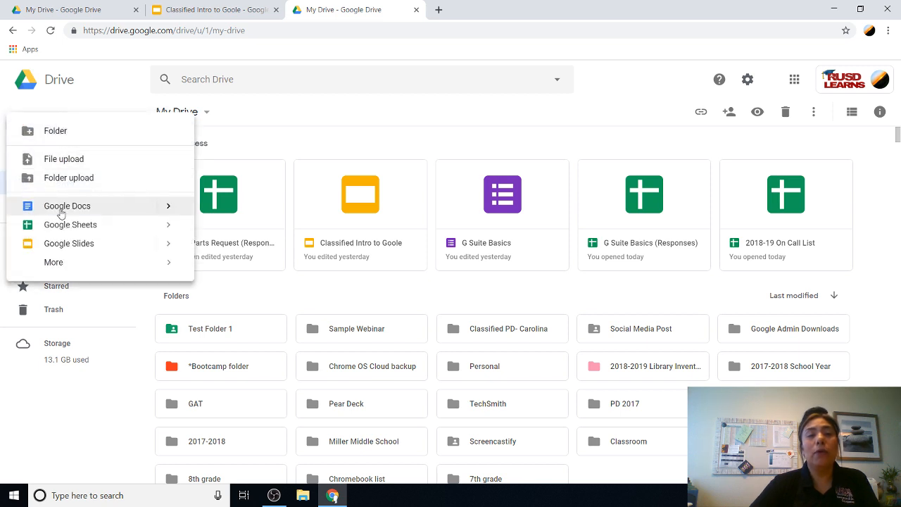
pyautogui.click(298, 148)
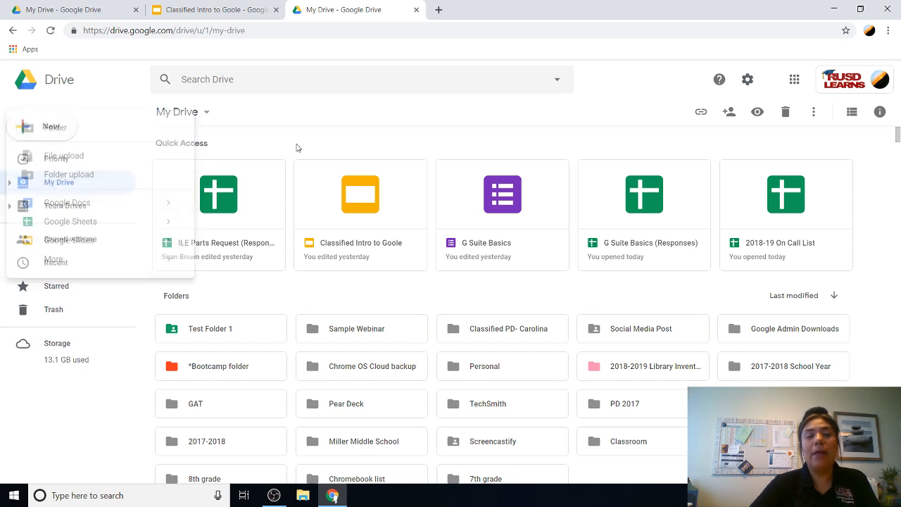
pyautogui.click(214, 333)
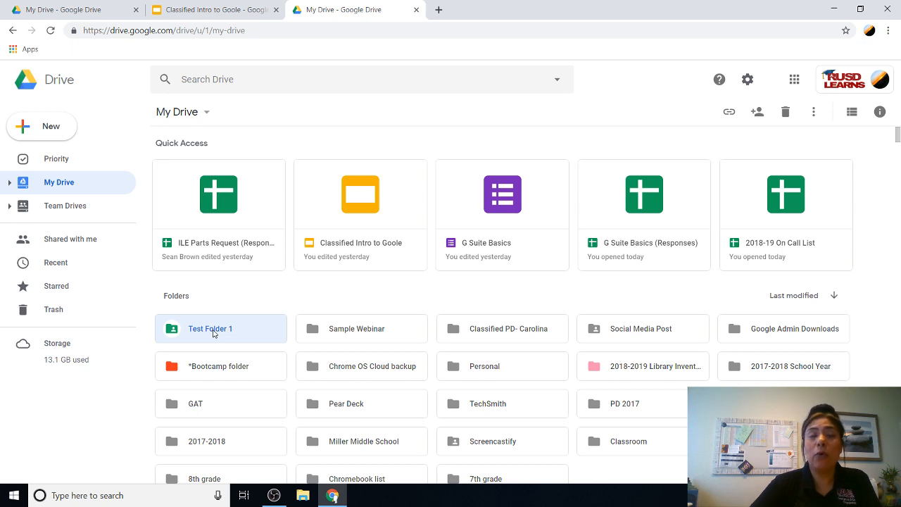
pyautogui.doubleClick(213, 333)
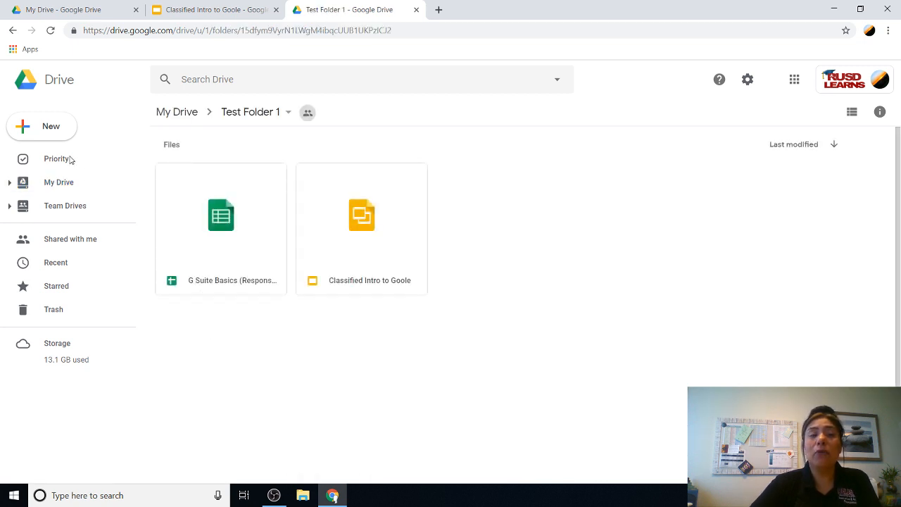
pyautogui.click(61, 128)
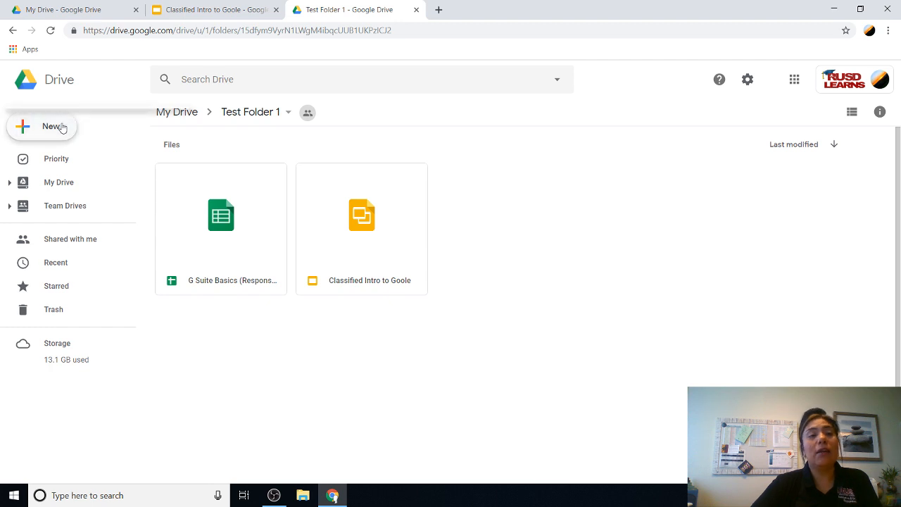
pyautogui.click(73, 207)
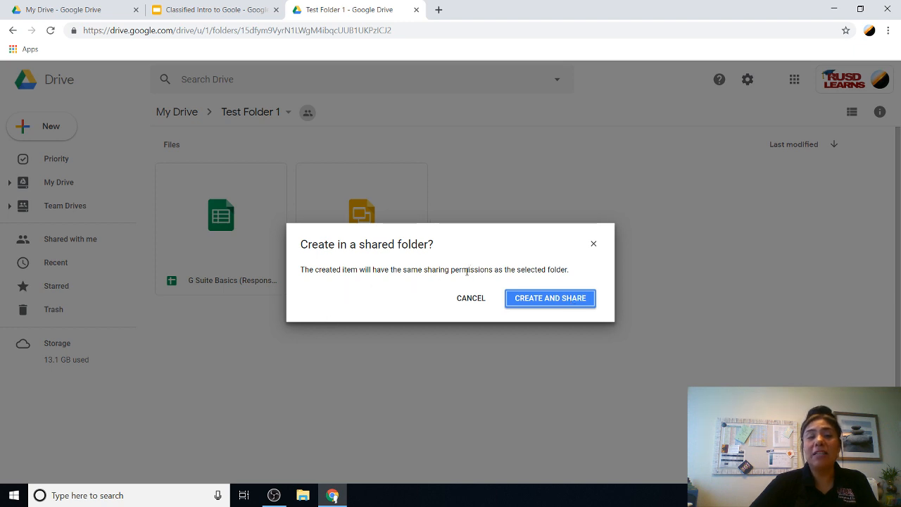
# Step: Choose Create and Share so a blank Untitled document opens in Google Docs
pyautogui.click(562, 301)
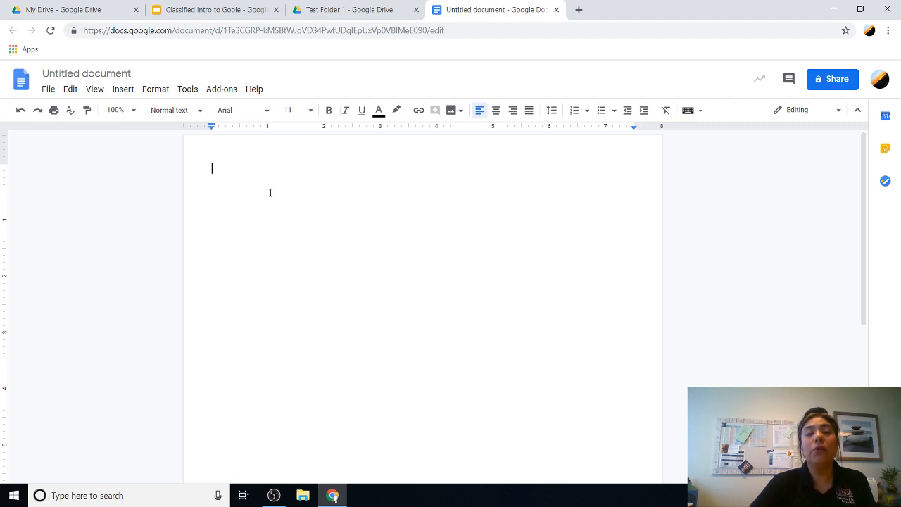
# Step: Rename the document to 'Title', then check and close its folder location panel
pyautogui.click(111, 74)
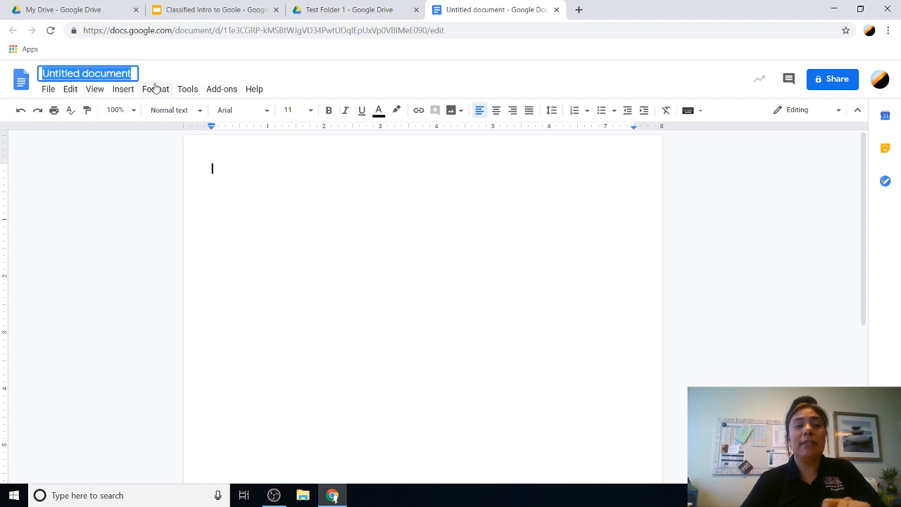
pyautogui.write('Title')
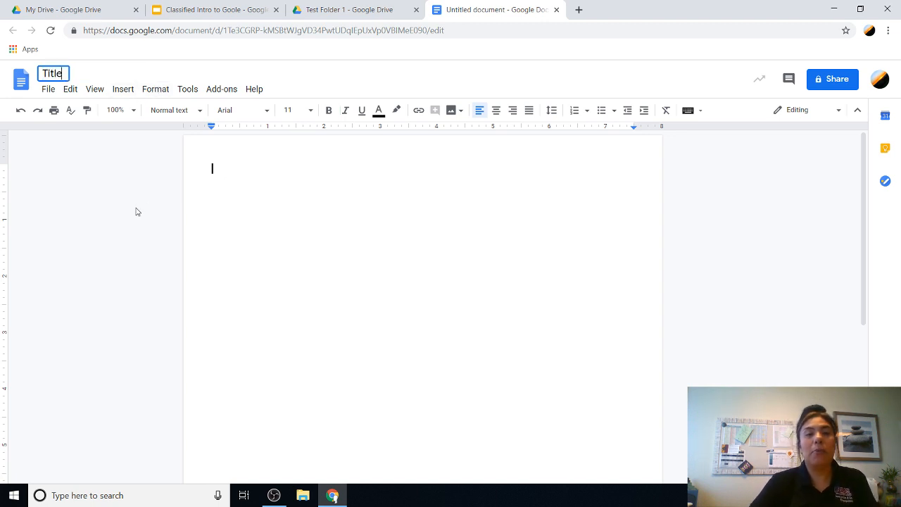
pyautogui.click(308, 227)
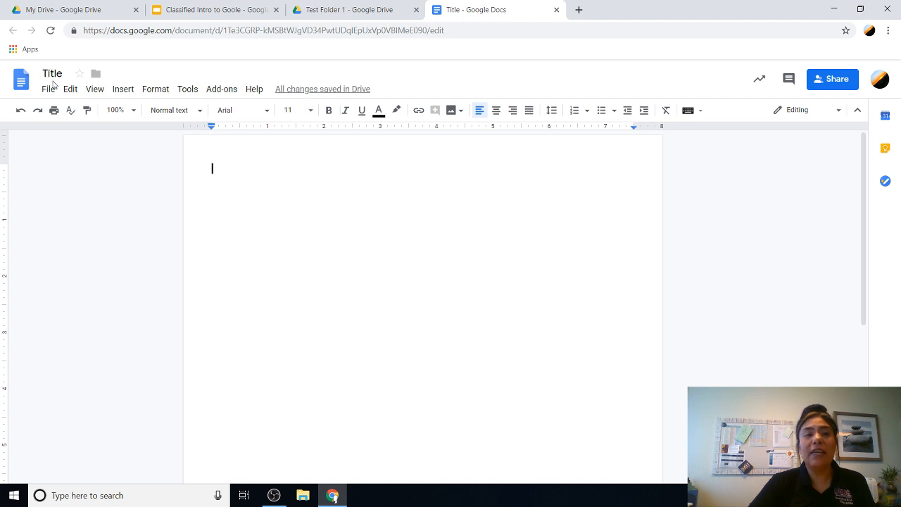
pyautogui.moveTo(290, 97)
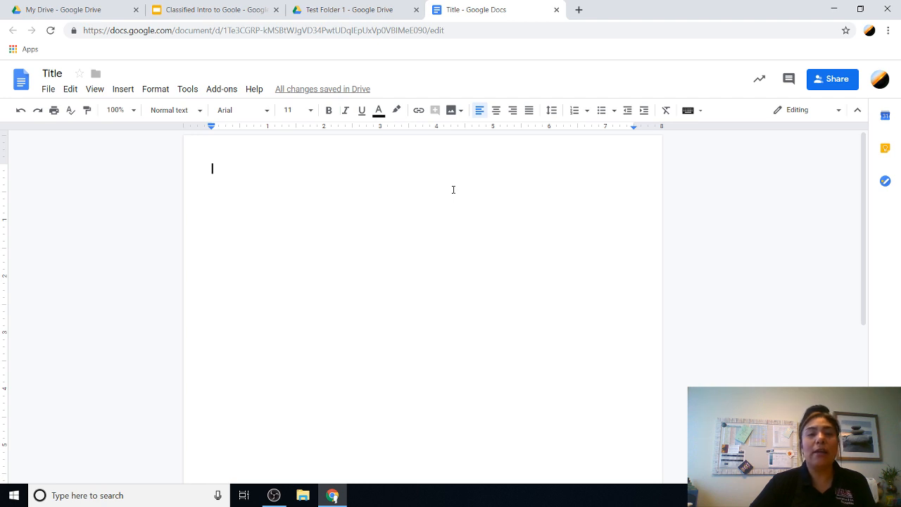
pyautogui.click(96, 76)
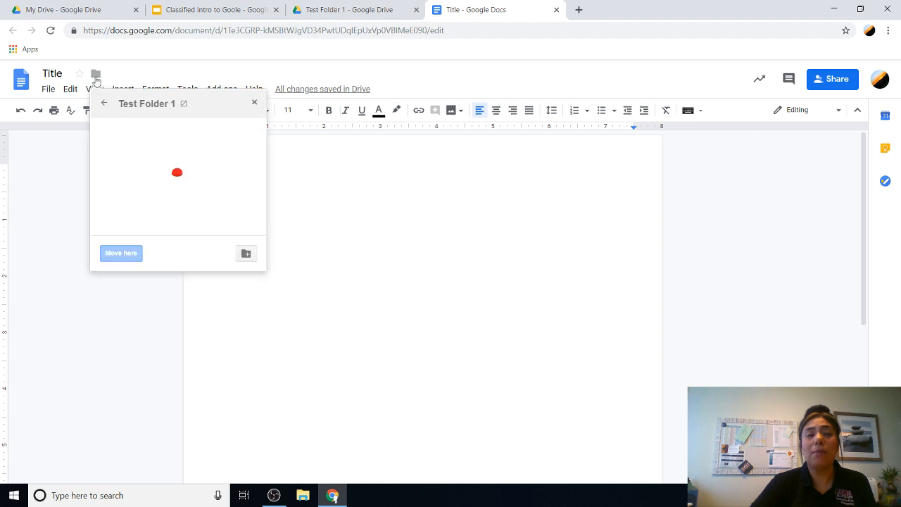
pyautogui.click(134, 71)
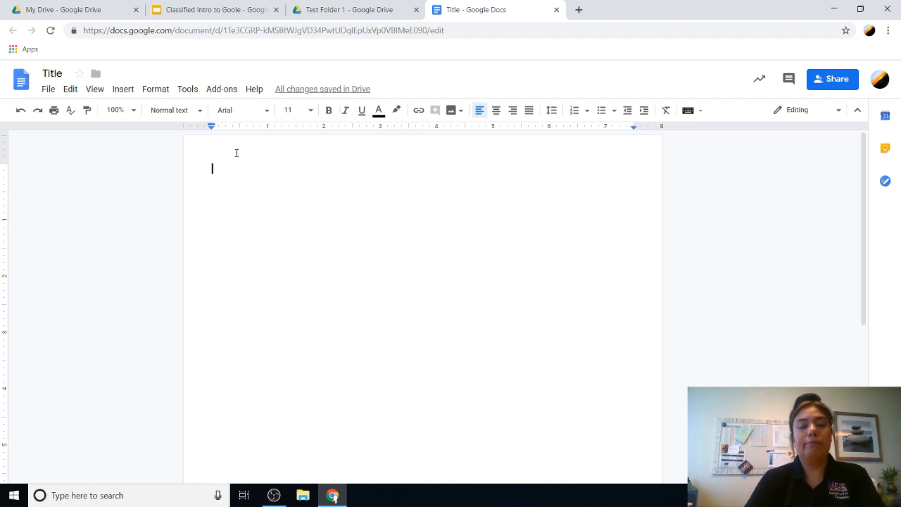
# Step: Type 'Test' as the first line of the Title document
pyautogui.write('Test')
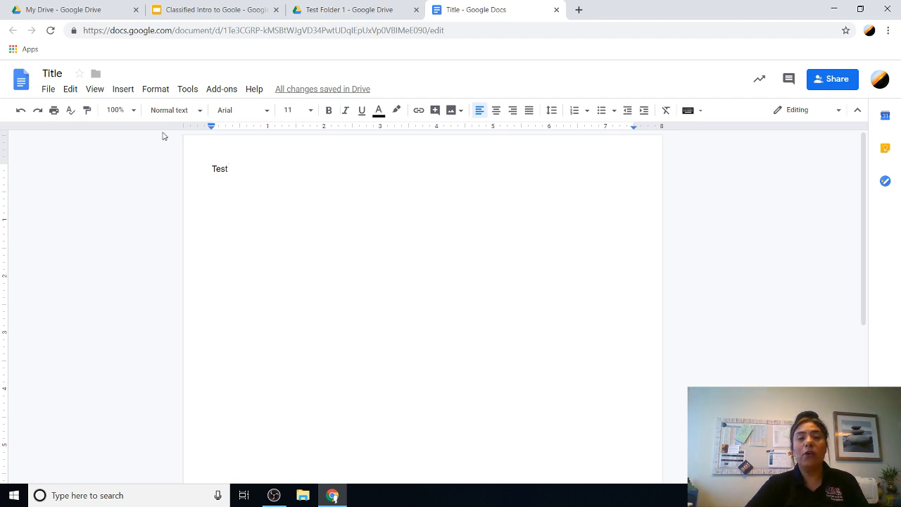
pyautogui.click(48, 91)
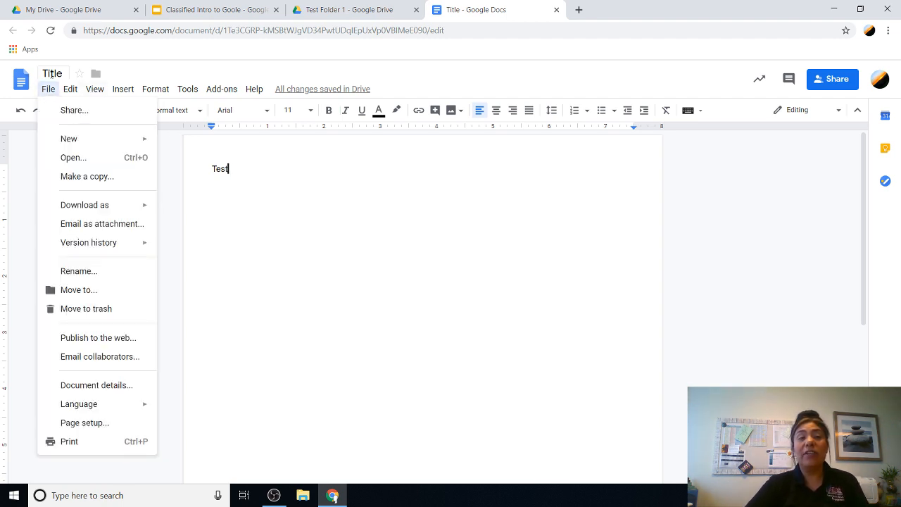
pyautogui.press('Escape')
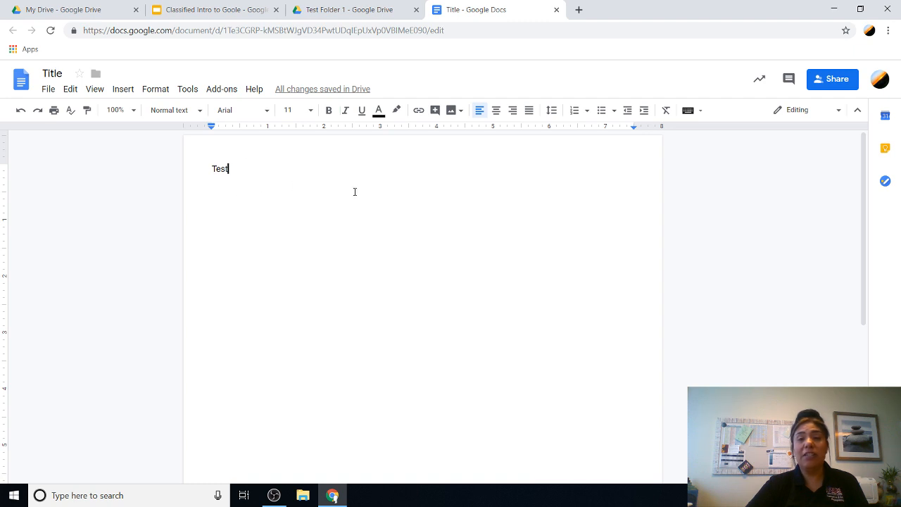
pyautogui.doubleClick(243, 169)
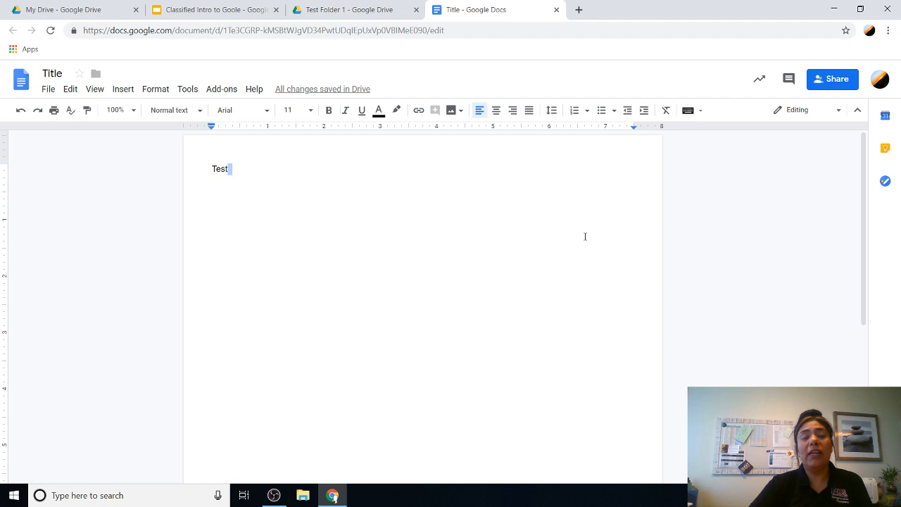
# Step: Add a colleague as a Can view recipient in the Title document's share dialog
pyautogui.click(843, 83)
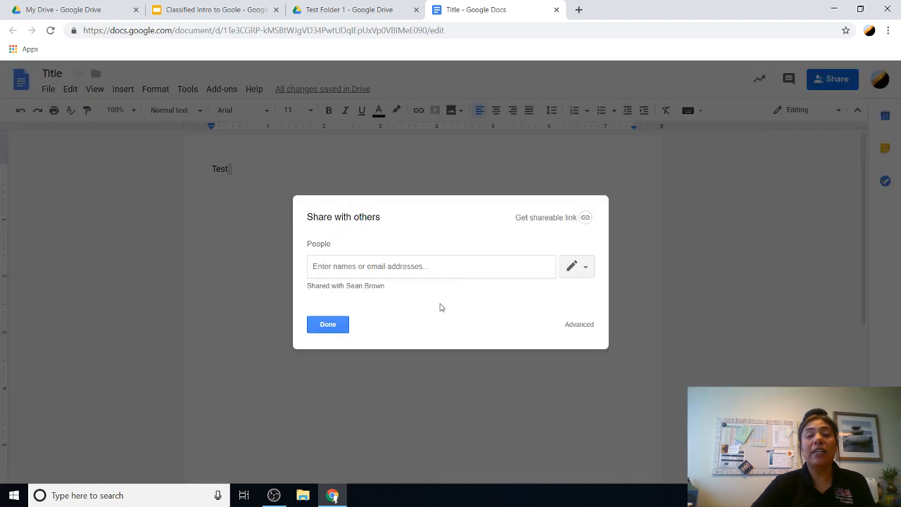
pyautogui.click(382, 268)
pyautogui.write('sdieg')
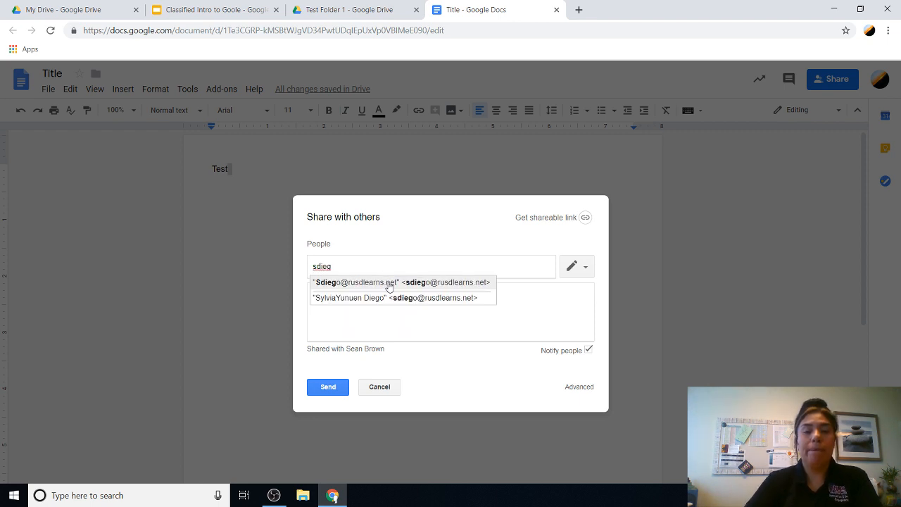
pyautogui.click(391, 282)
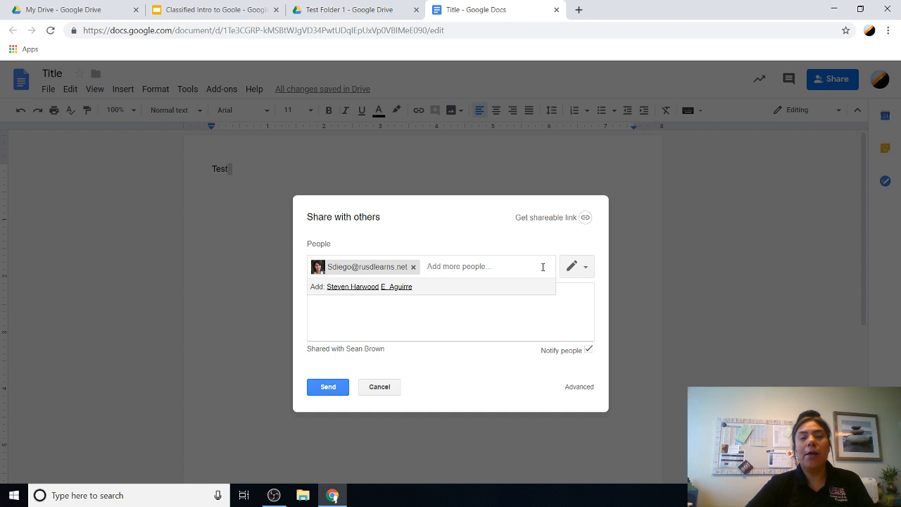
pyautogui.click(588, 271)
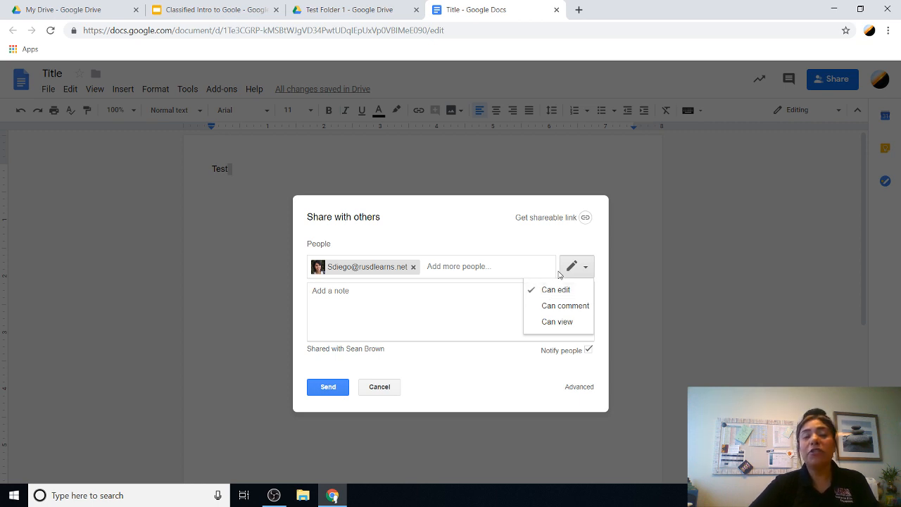
pyautogui.click(557, 321)
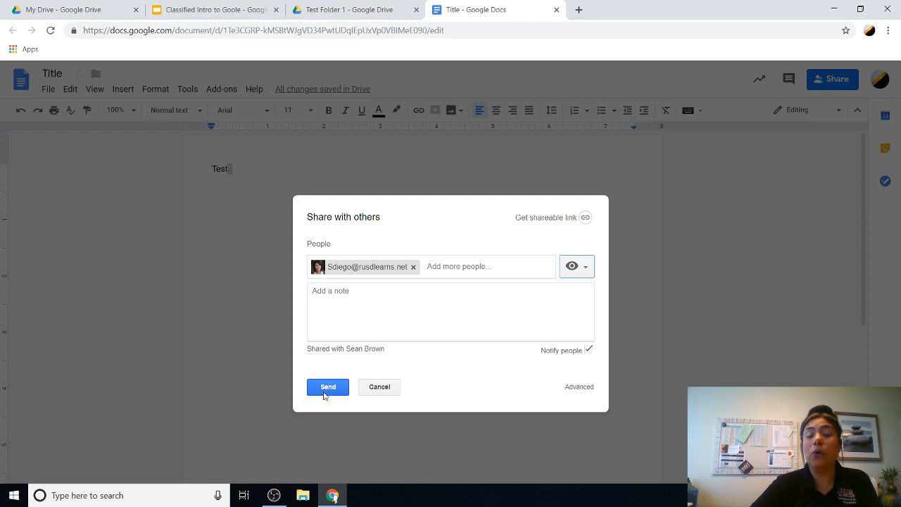
# Step: Turn on link sharing so Riverside Unified School District members can view, then send the invitation
pyautogui.click(586, 219)
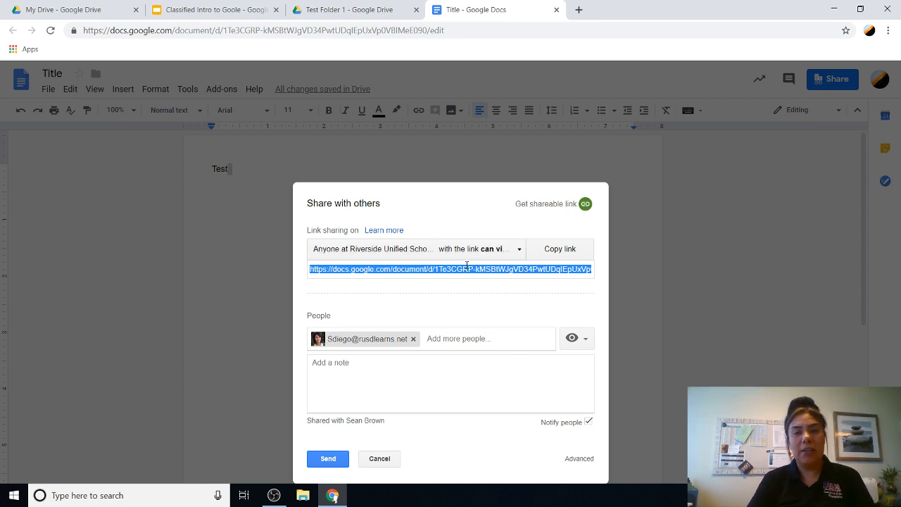
pyautogui.click(565, 254)
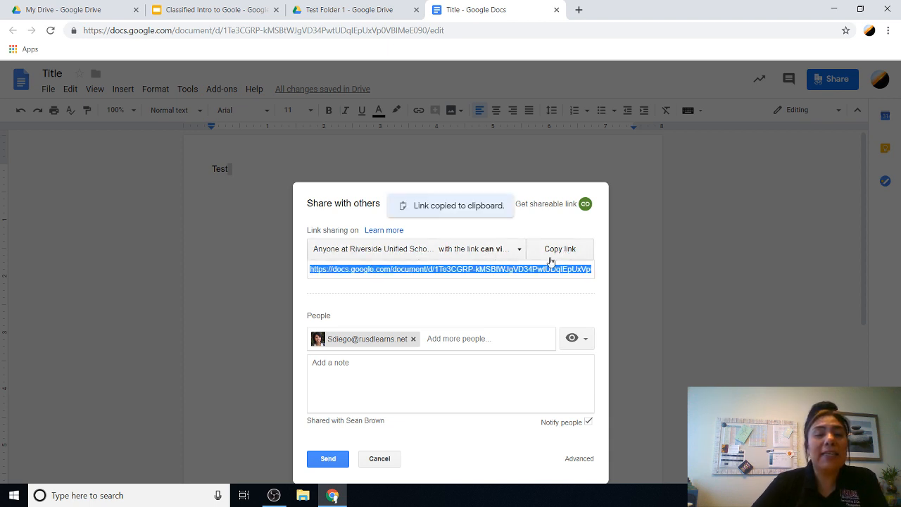
pyautogui.click(518, 252)
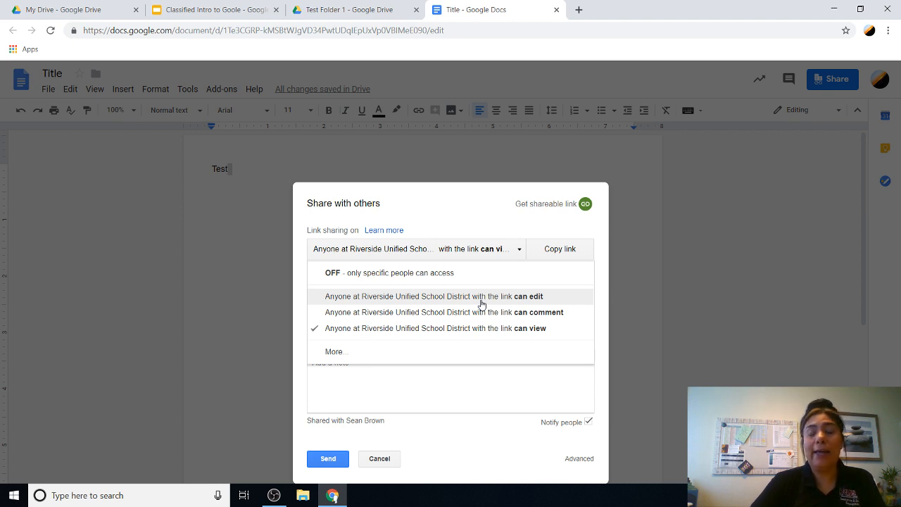
pyautogui.click(490, 336)
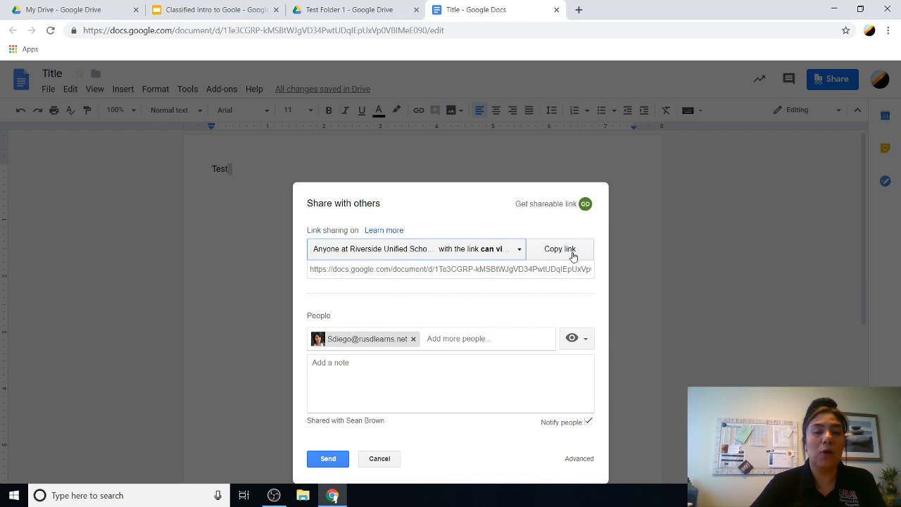
pyautogui.click(327, 459)
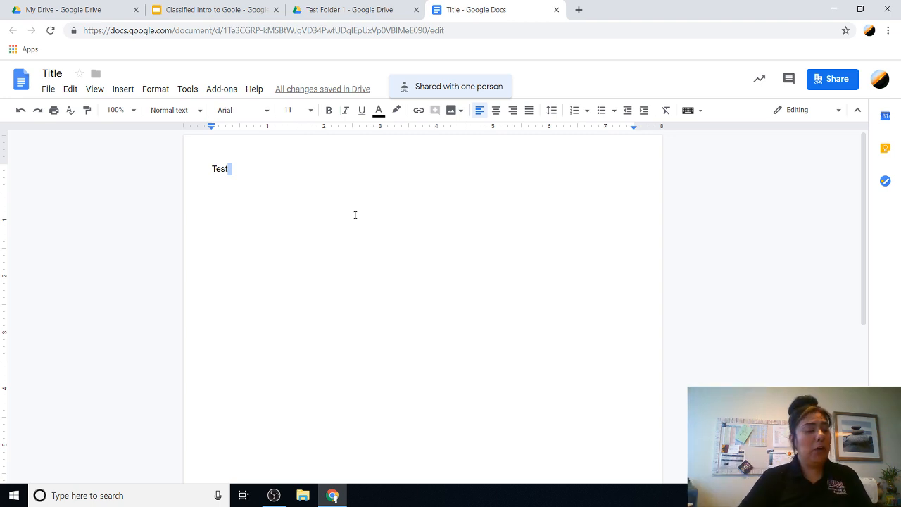
# Step: Open See version history for the Title document from File > Version history
pyautogui.click(45, 91)
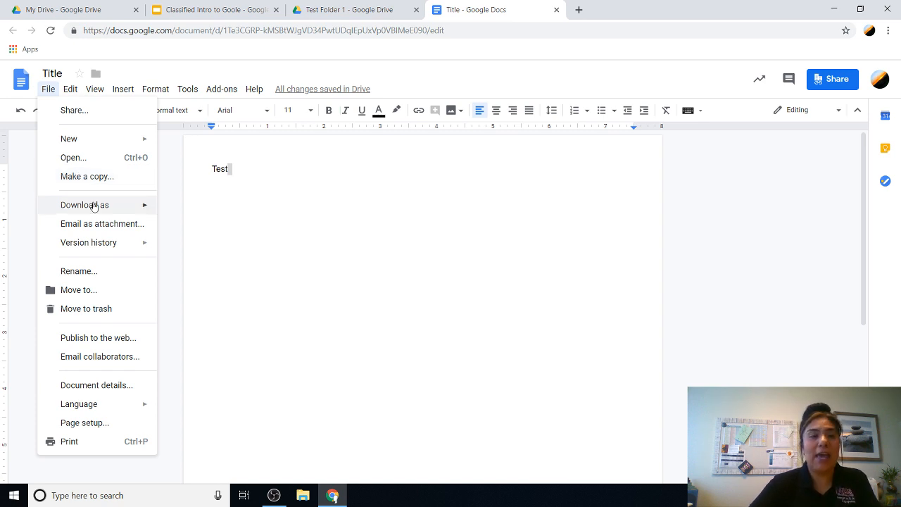
pyautogui.moveTo(96, 210)
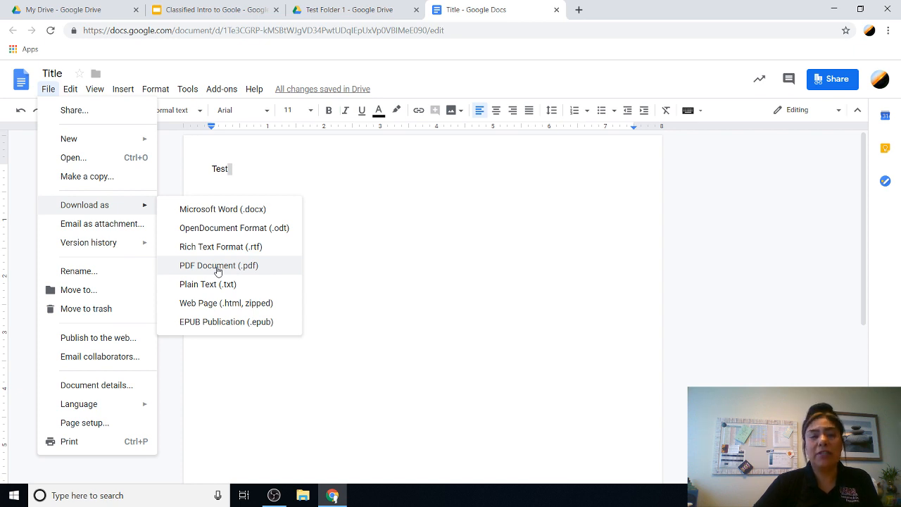
pyautogui.moveTo(102, 245)
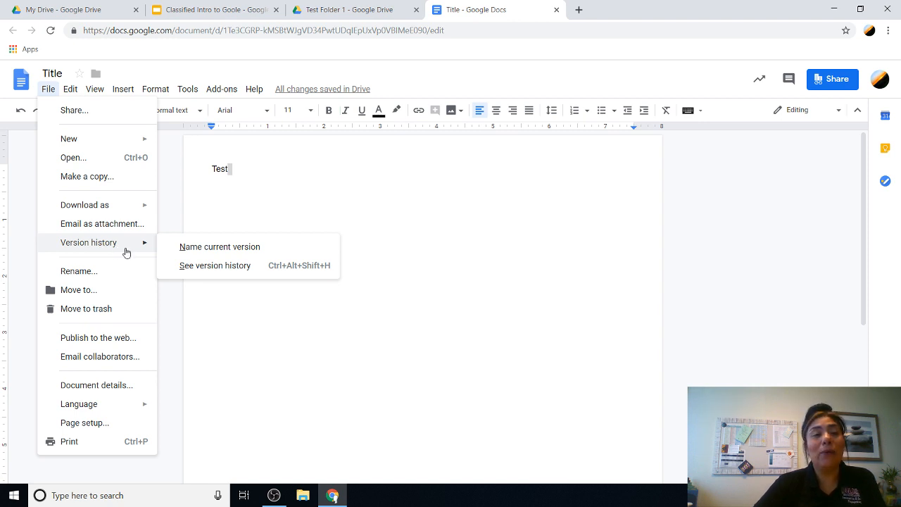
pyautogui.click(210, 271)
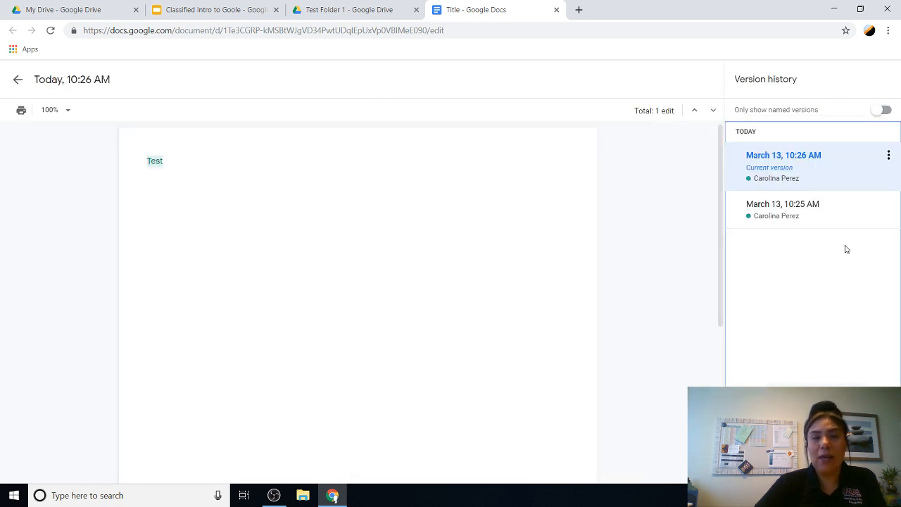
# Step: Preview the blank March 13, 10:25 AM version, then return to the editor without restoring
pyautogui.click(807, 220)
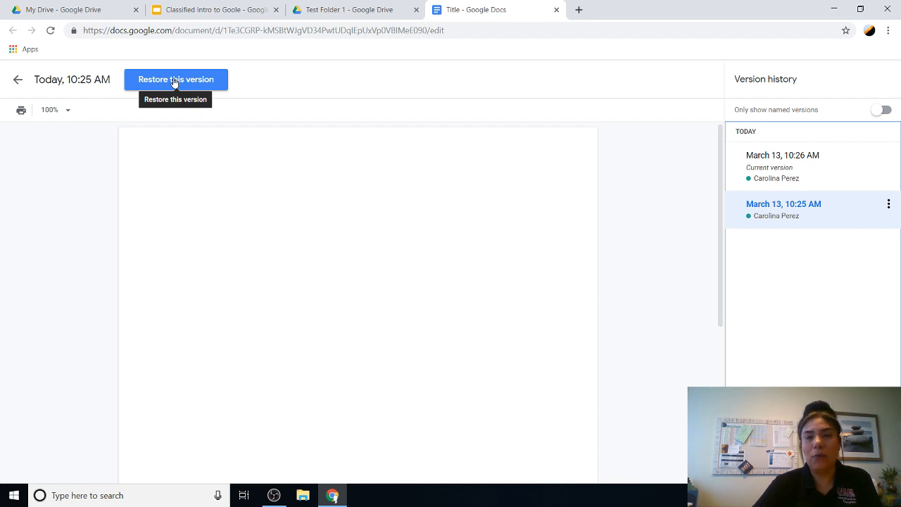
pyautogui.click(17, 80)
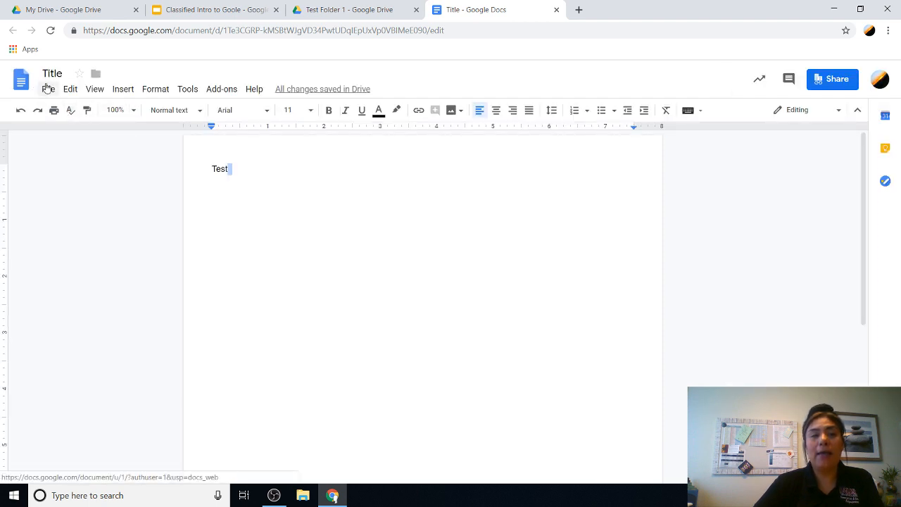
pyautogui.click(47, 89)
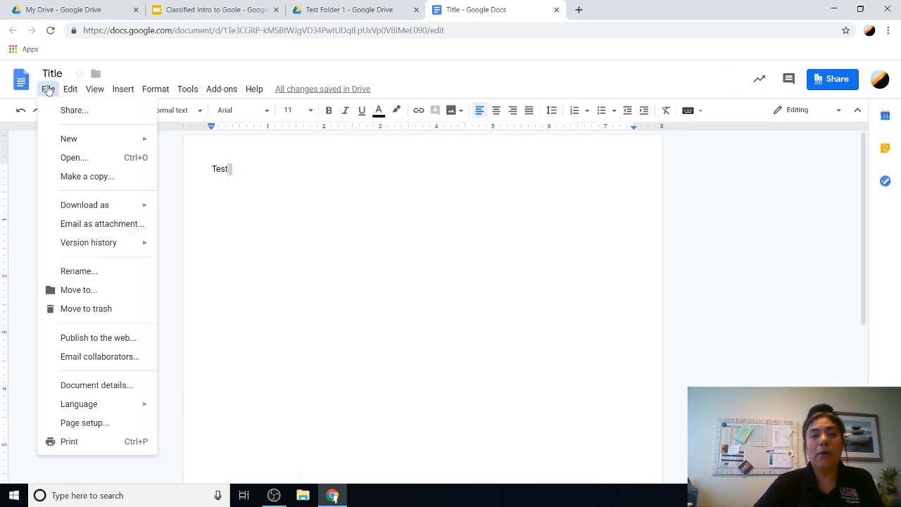
# Step: Browse Move to destinations up from Test Folder 1 to the top-level drive list, then cancel without moving
pyautogui.click(71, 297)
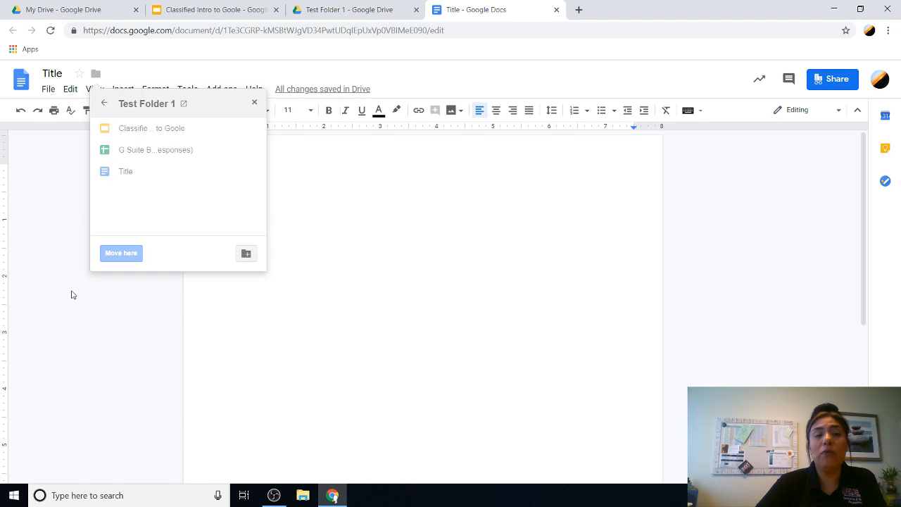
pyautogui.click(104, 109)
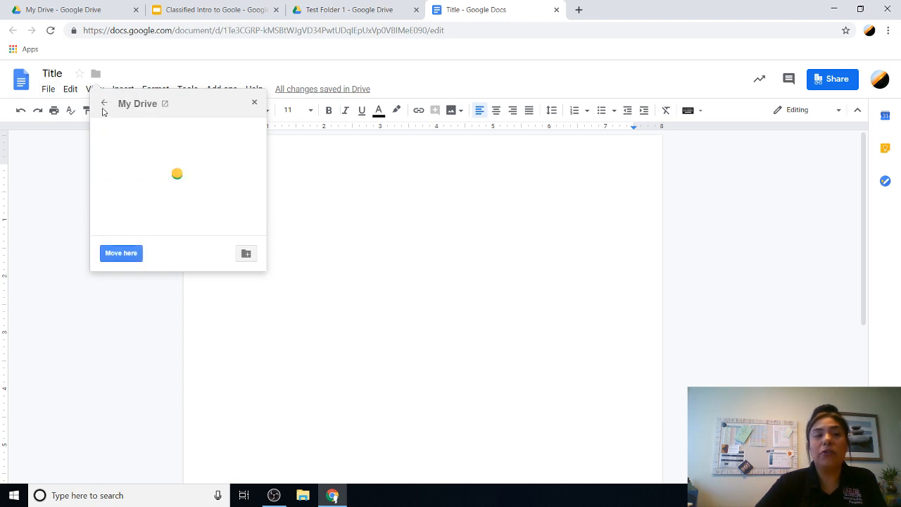
pyautogui.click(104, 110)
pyautogui.click(48, 90)
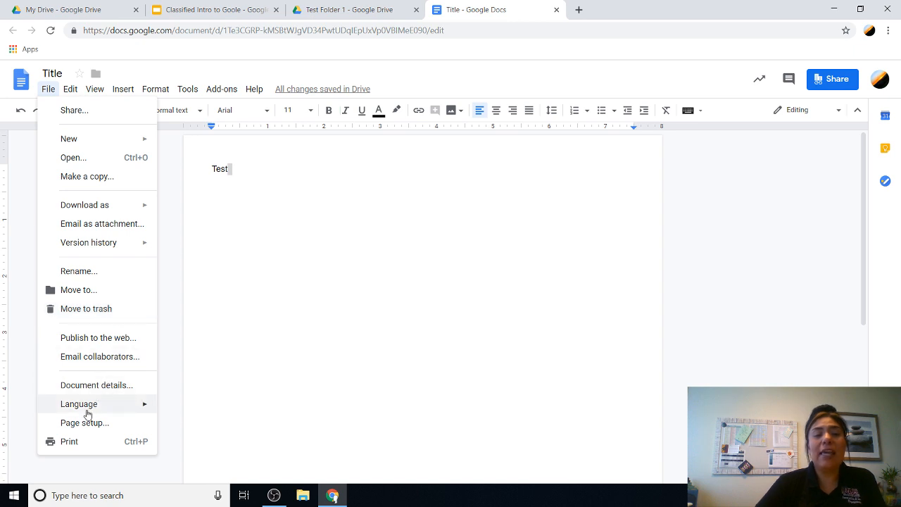
pyautogui.moveTo(88, 411)
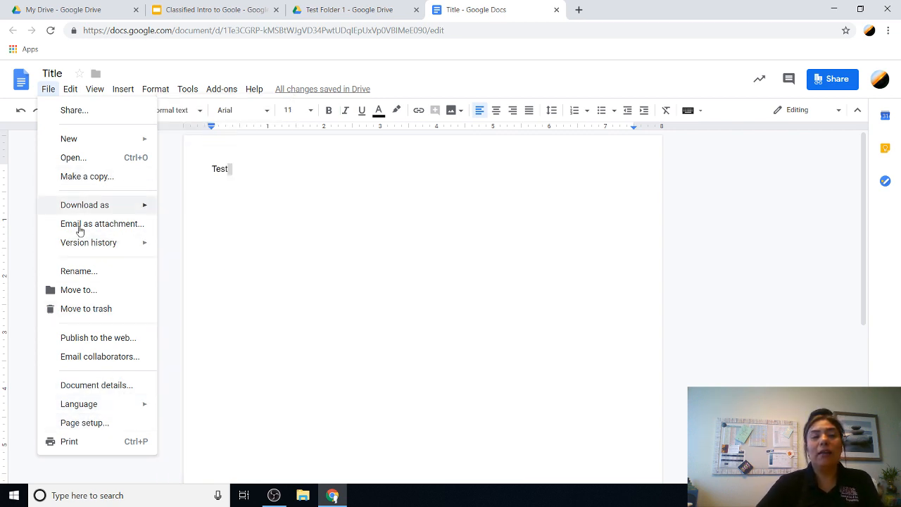
# Step: Keep portrait orientation on Letter paper with 0.5-inch margins and white page colour, and confirm page setup
pyautogui.click(81, 425)
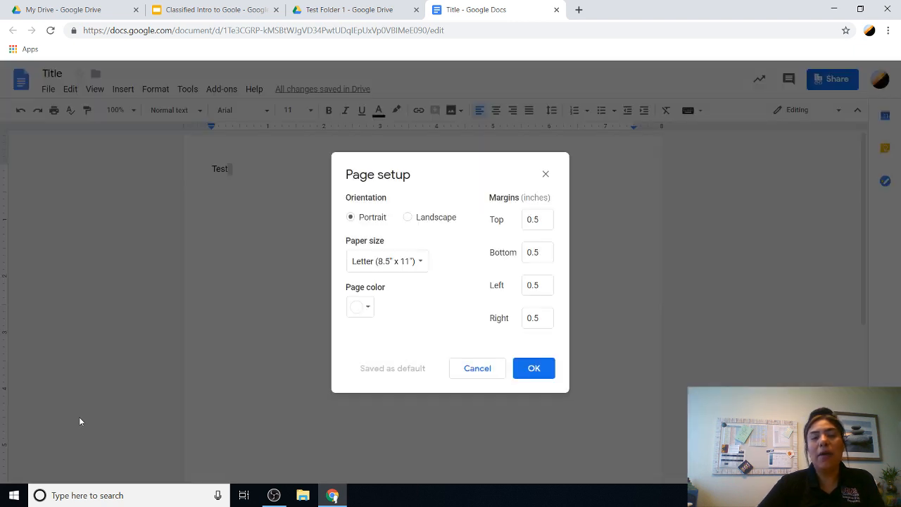
pyautogui.click(412, 219)
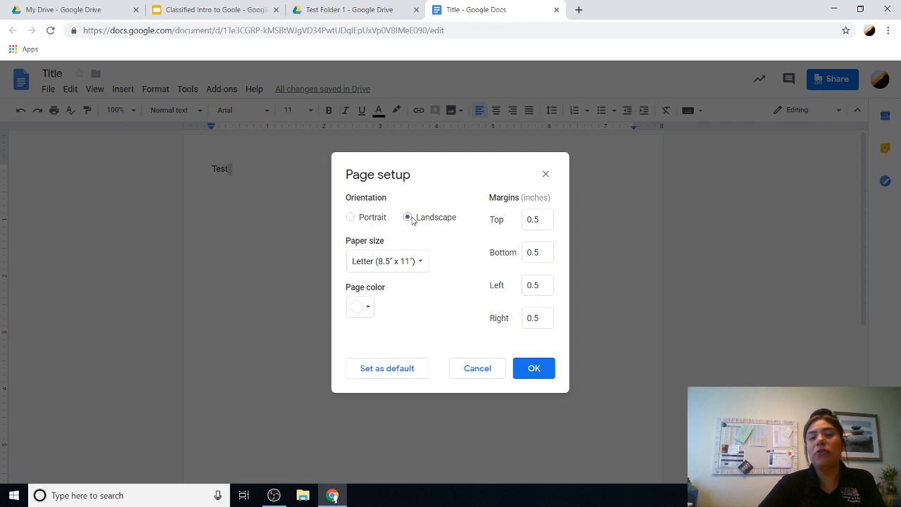
pyautogui.click(352, 217)
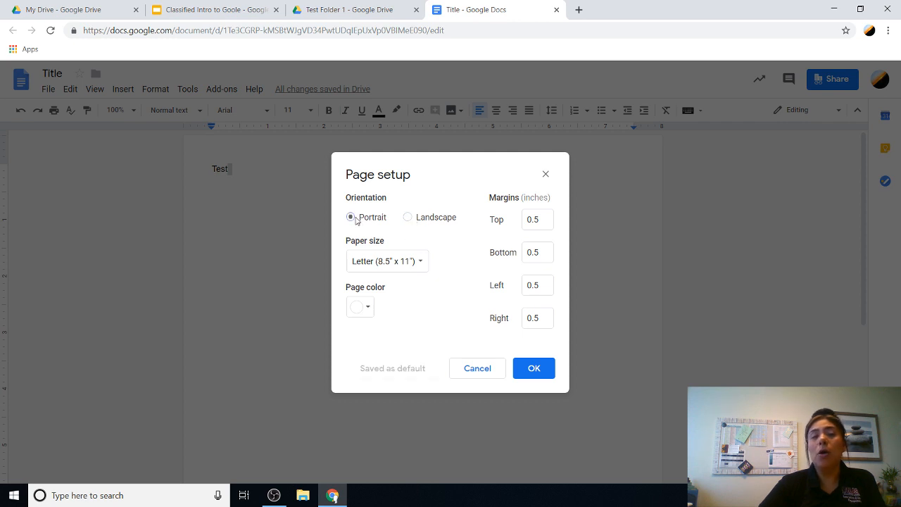
pyautogui.click(366, 310)
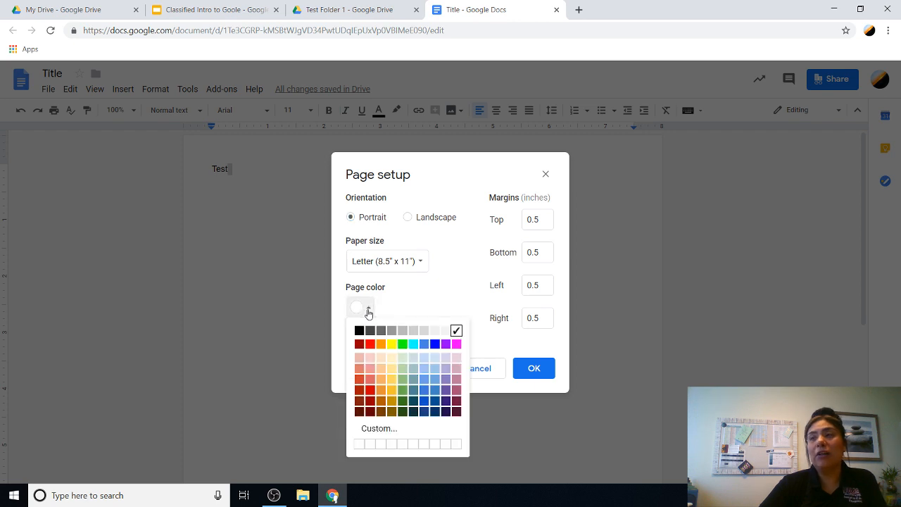
pyautogui.click(428, 305)
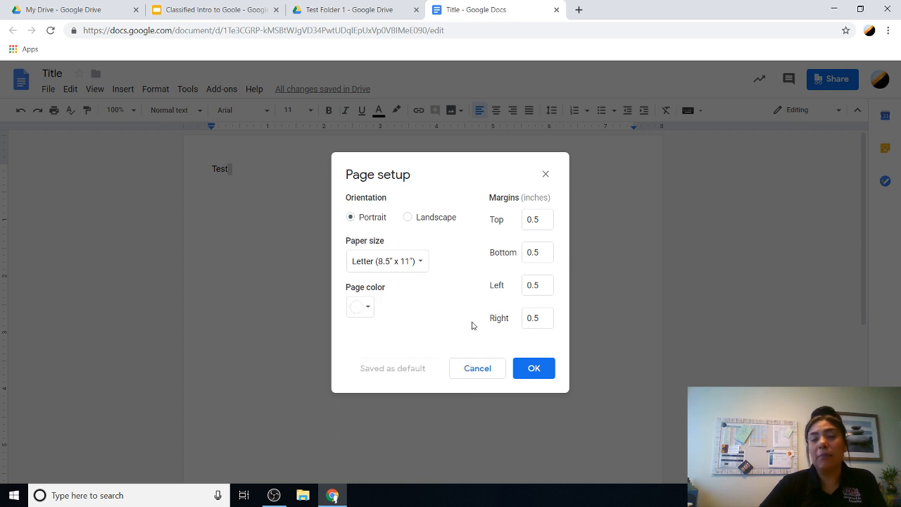
pyautogui.click(534, 370)
pyautogui.click(48, 89)
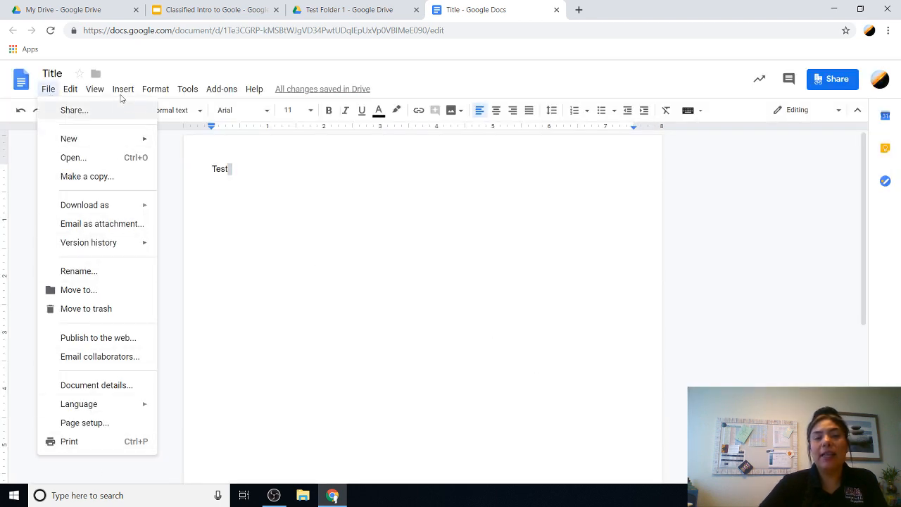
# Step: Open the Google Images web search panel through Insert > Image > Search the web
pyautogui.moveTo(63, 91)
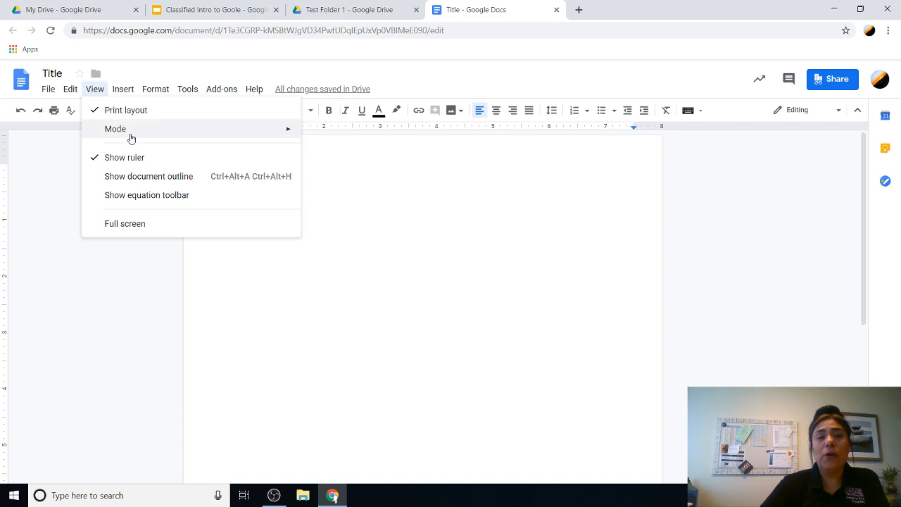
pyautogui.moveTo(130, 137)
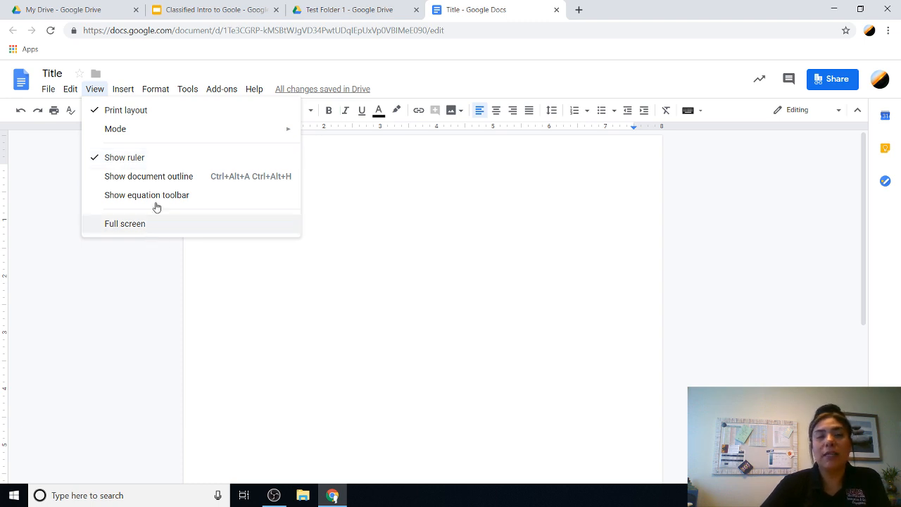
pyautogui.moveTo(116, 96)
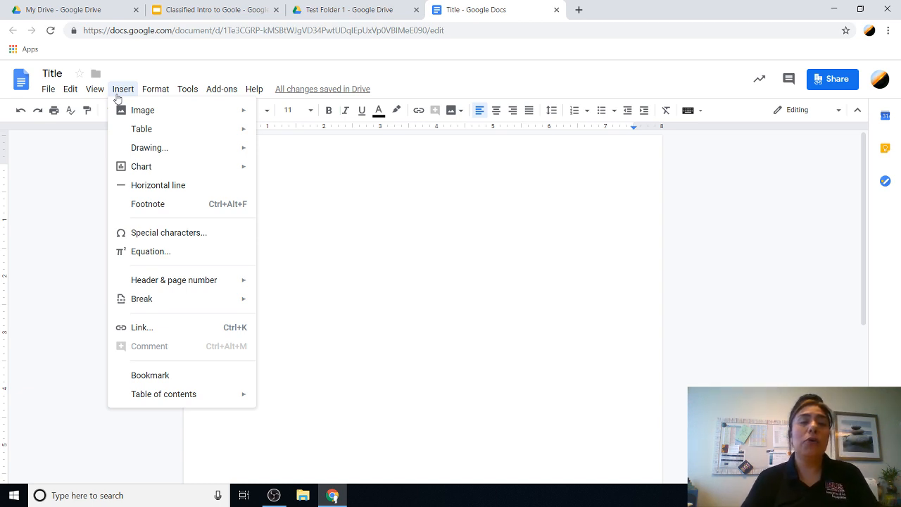
pyautogui.moveTo(143, 106)
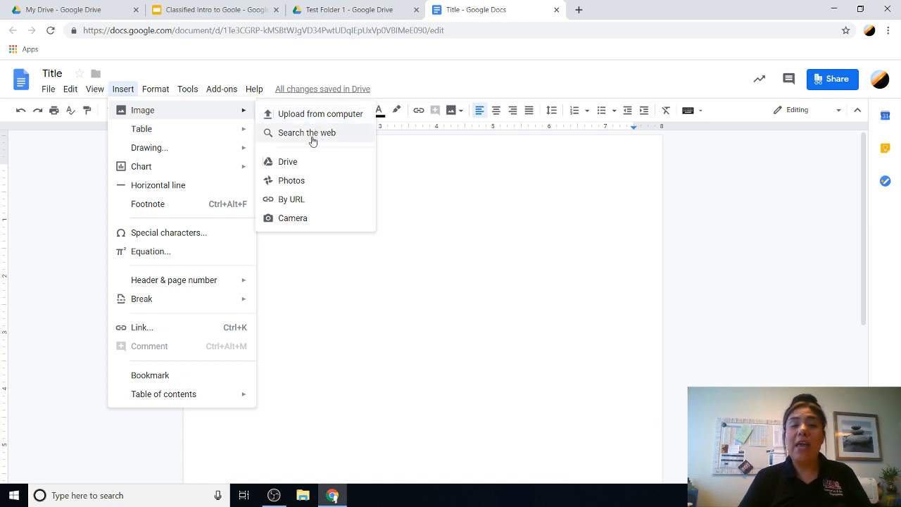
pyautogui.click(308, 137)
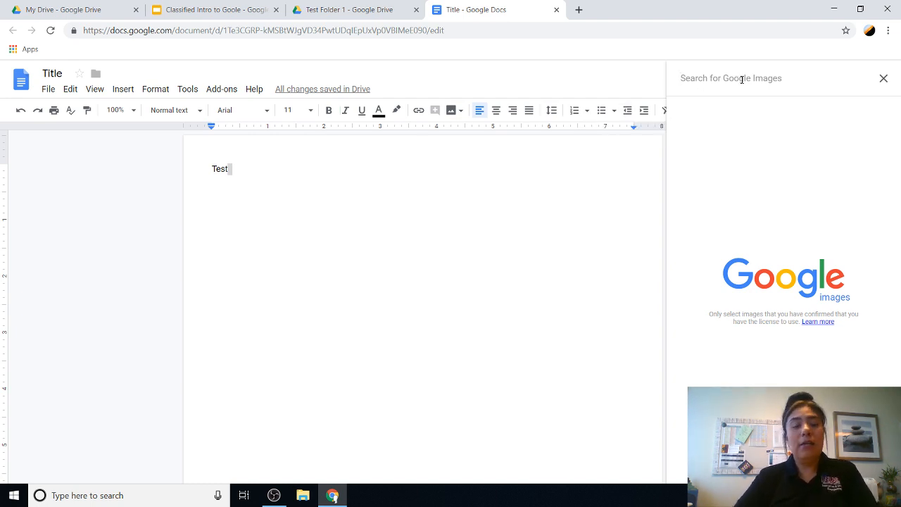
# Step: Search images for 'Dogs' and insert the dog photo collage result
pyautogui.click(742, 78)
pyautogui.write('Dogs')
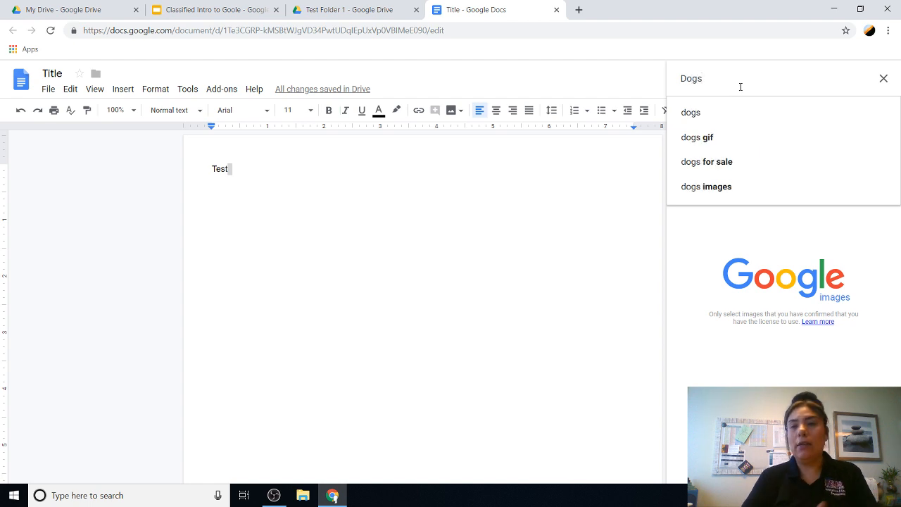
pyautogui.click(702, 114)
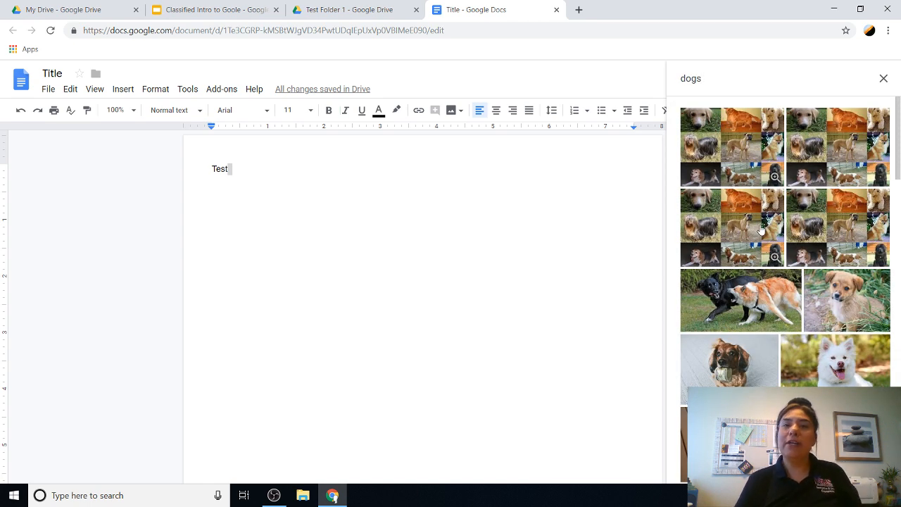
pyautogui.click(707, 126)
pyautogui.click(875, 468)
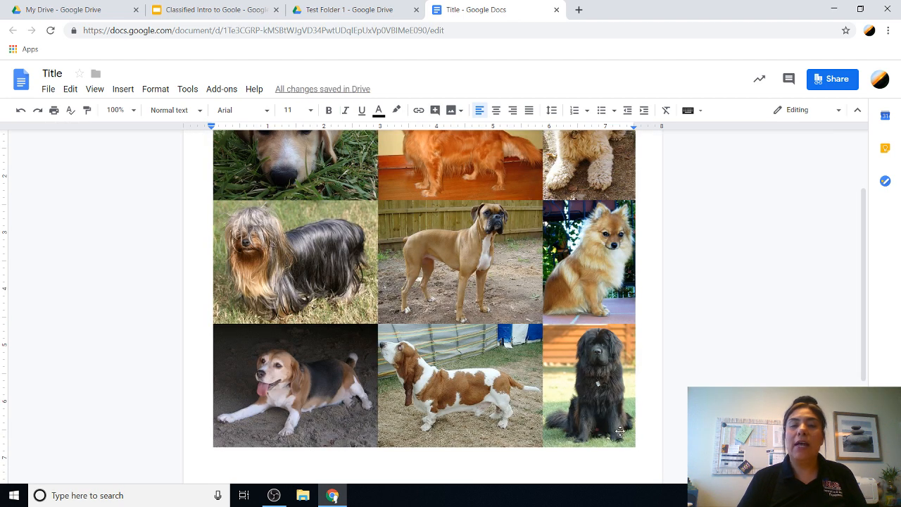
# Step: Shrink the dog collage, set it to wrap text, and drag it below the Test line
pyautogui.click(573, 424)
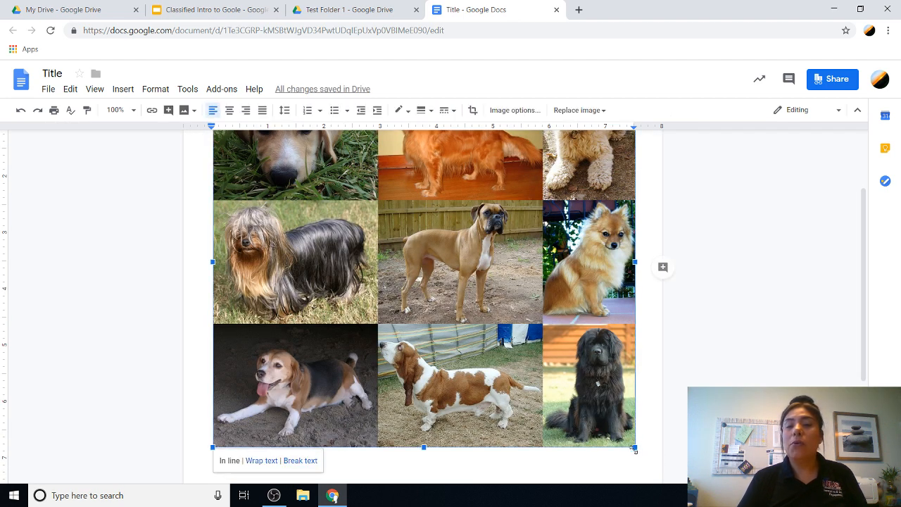
pyautogui.moveTo(634, 448); pyautogui.dragTo(491, 345)
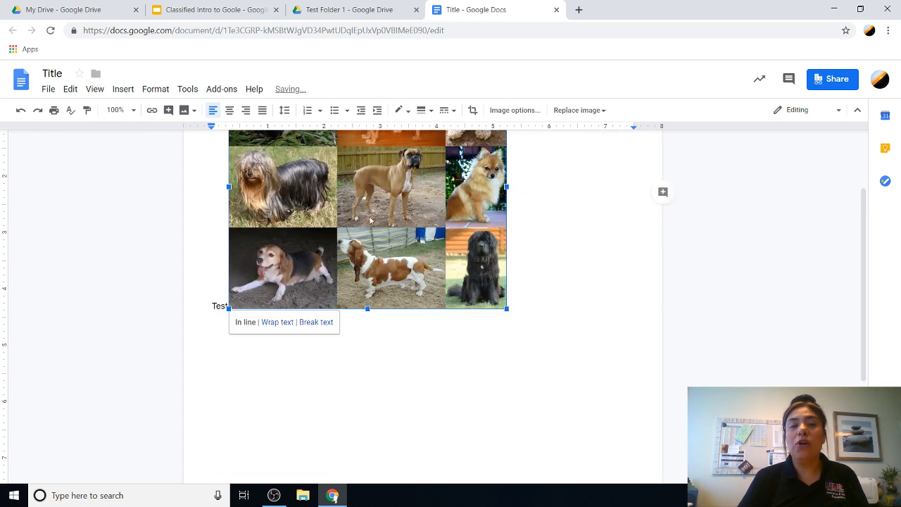
pyautogui.click(276, 323)
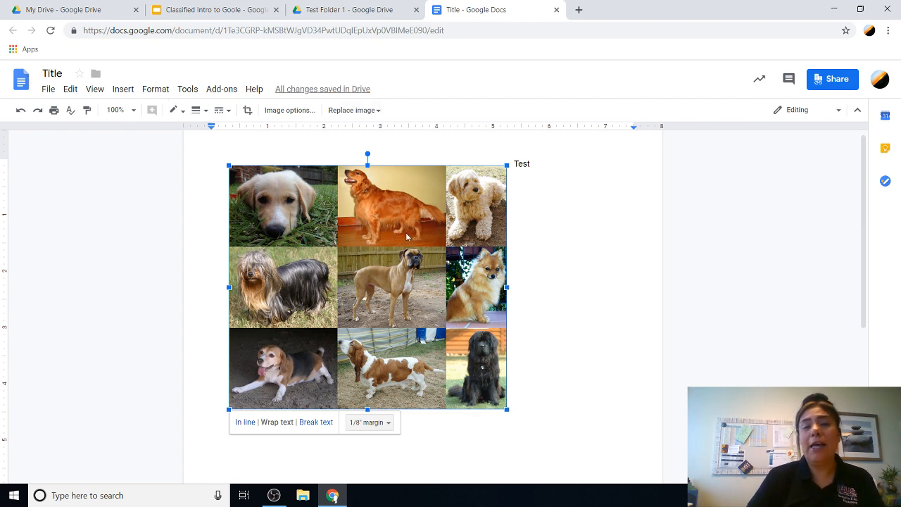
pyautogui.moveTo(413, 231); pyautogui.dragTo(498, 262)
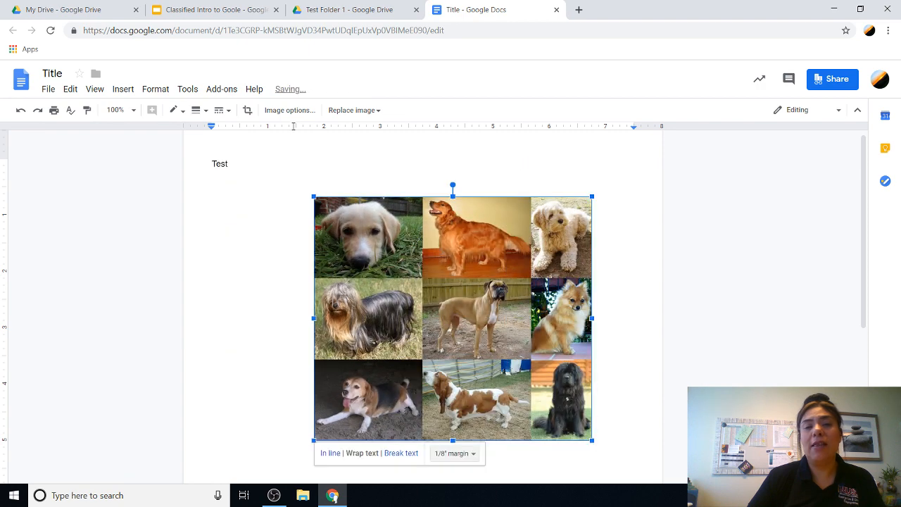
pyautogui.click(123, 90)
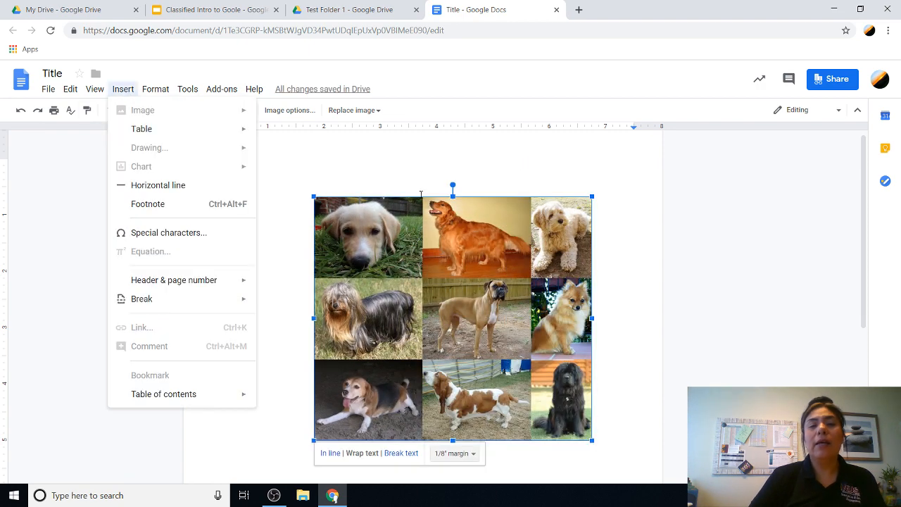
pyautogui.click(567, 168)
pyautogui.click(123, 89)
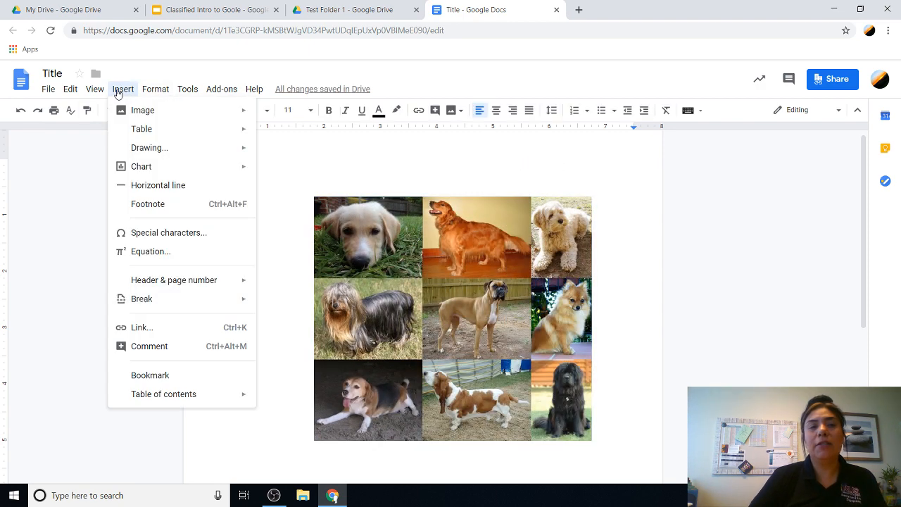
pyautogui.moveTo(138, 113)
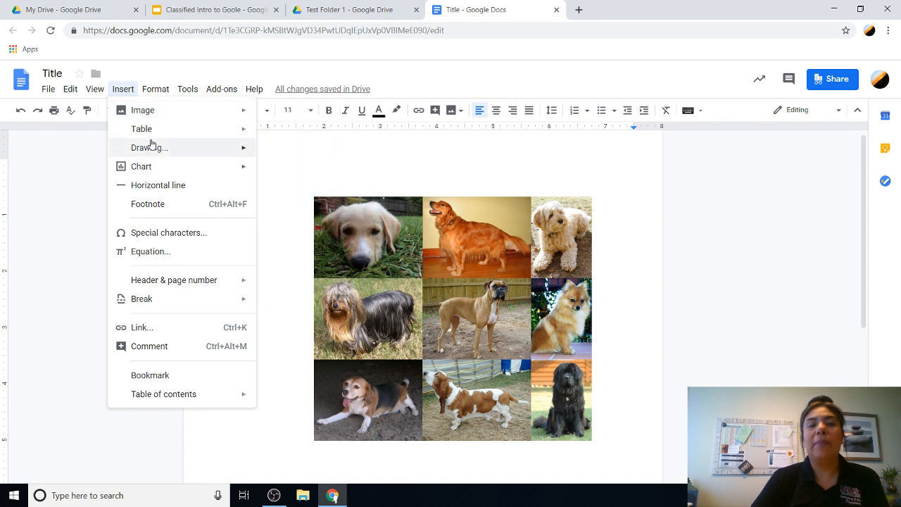
pyautogui.moveTo(143, 131)
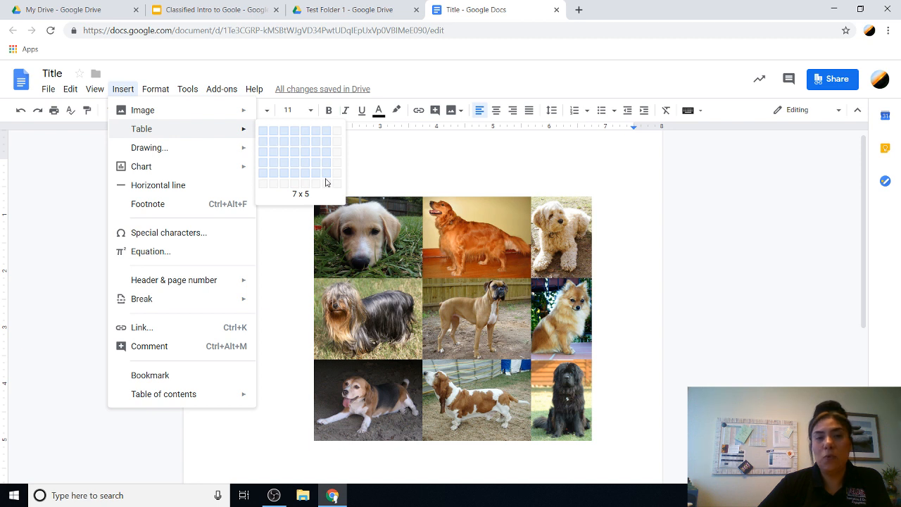
pyautogui.moveTo(193, 173)
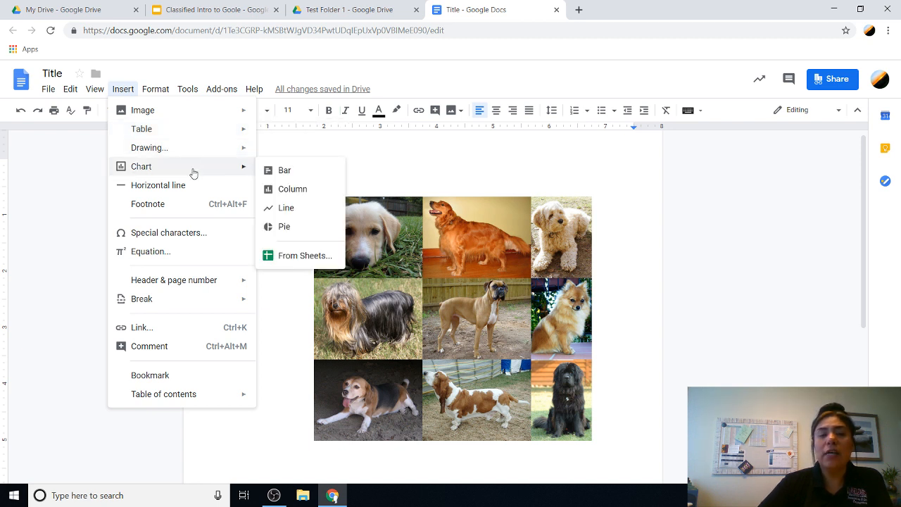
pyautogui.moveTo(173, 290)
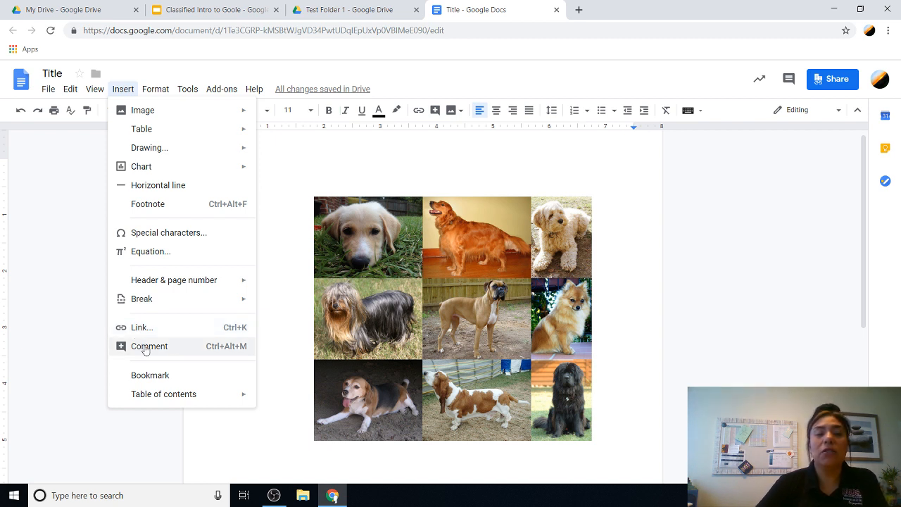
pyautogui.click(146, 346)
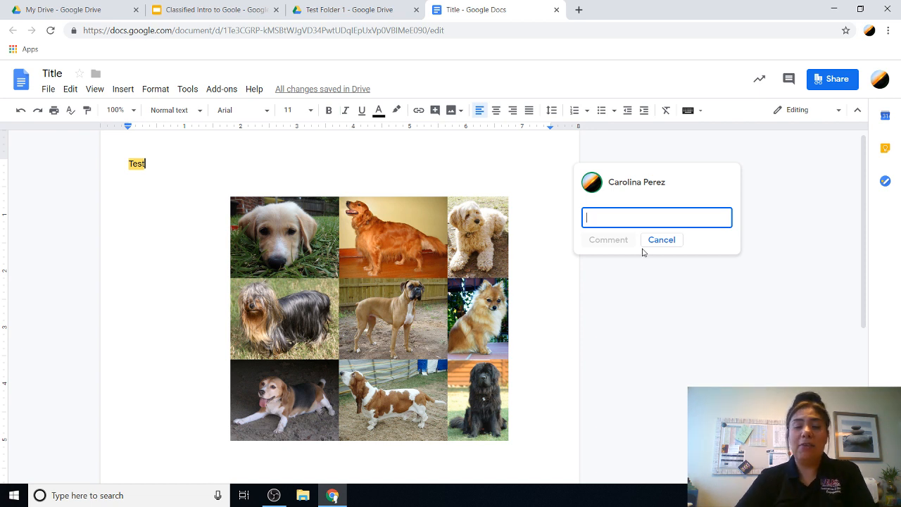
# Step: Write a comment on 'Test' that mentions the colleague and says 'please check'
pyautogui.write('=')
pyautogui.press('BackSpace')
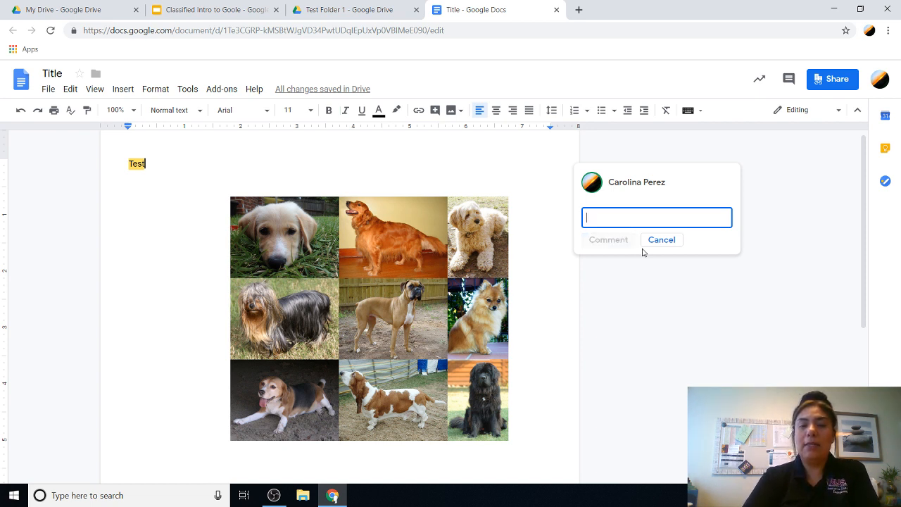
pyautogui.write('+')
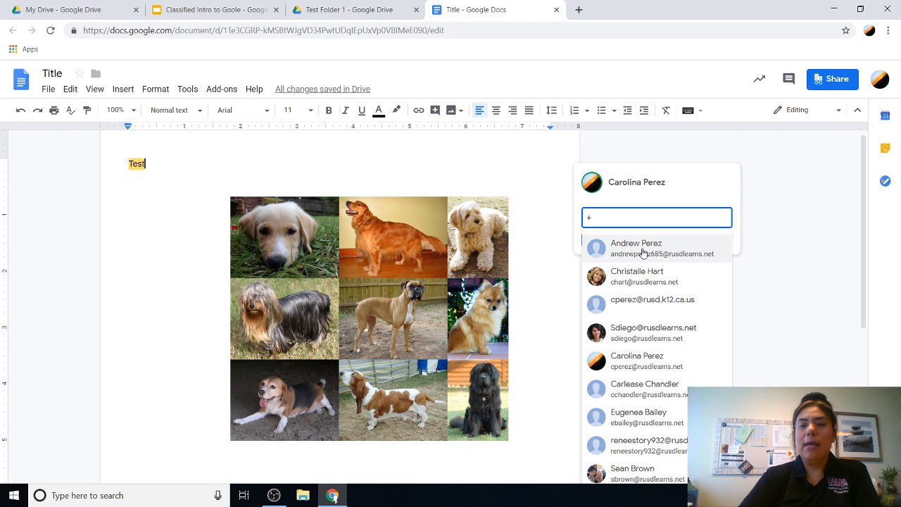
pyautogui.write('sbro')
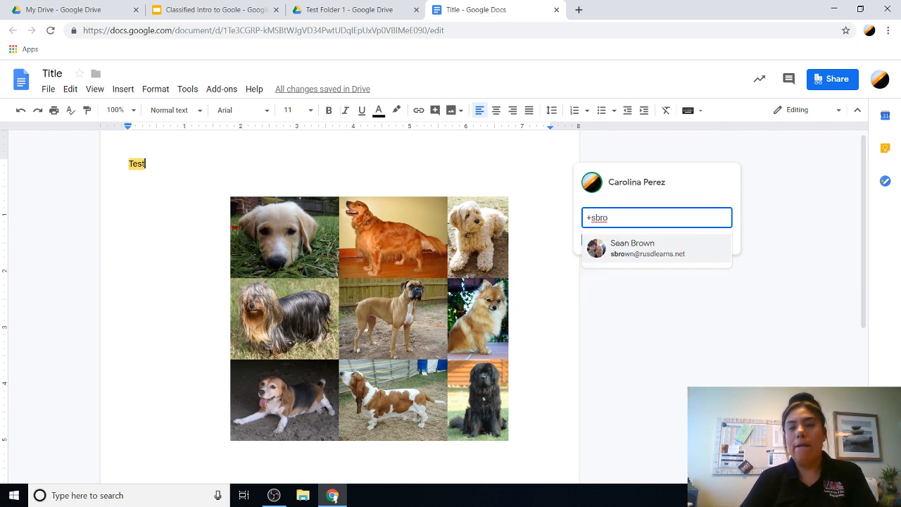
pyautogui.click(630, 250)
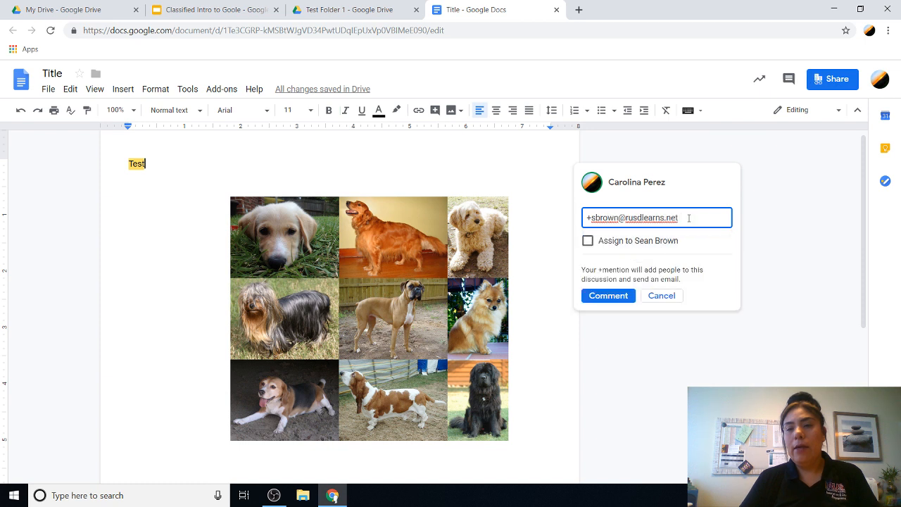
pyautogui.write('please check')
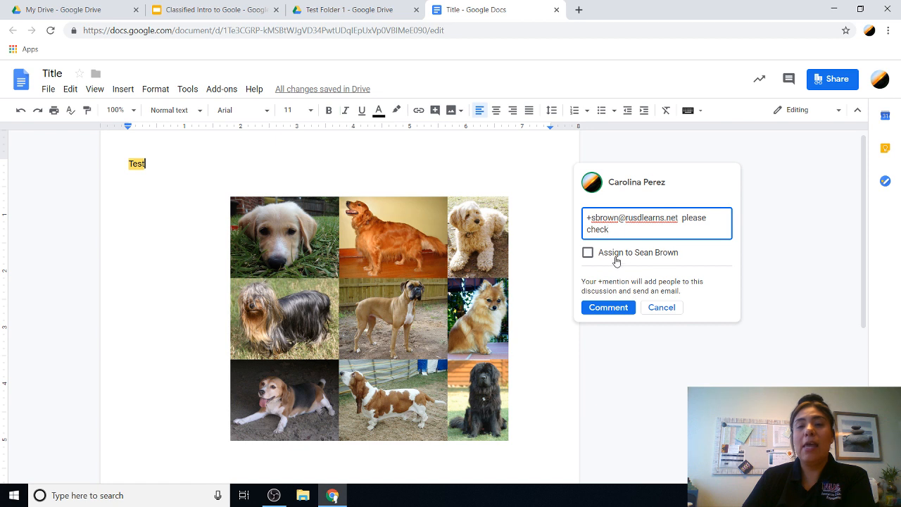
# Step: Assign the comment to the mentioned colleague, post it, and grant them comment access
pyautogui.click(588, 253)
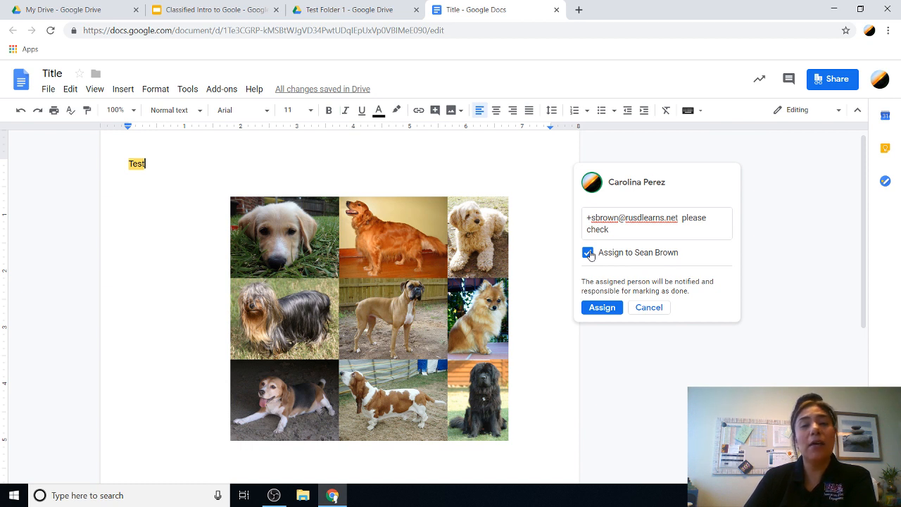
pyautogui.click(599, 308)
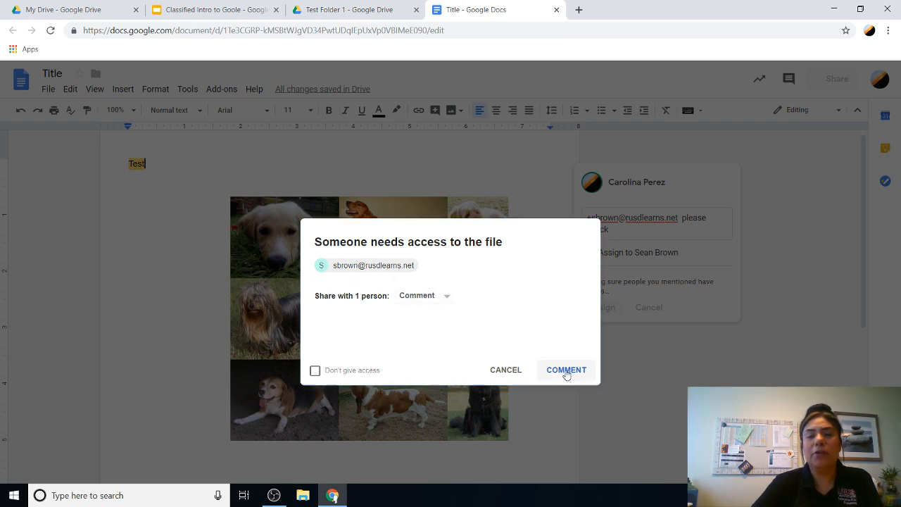
pyautogui.click(566, 371)
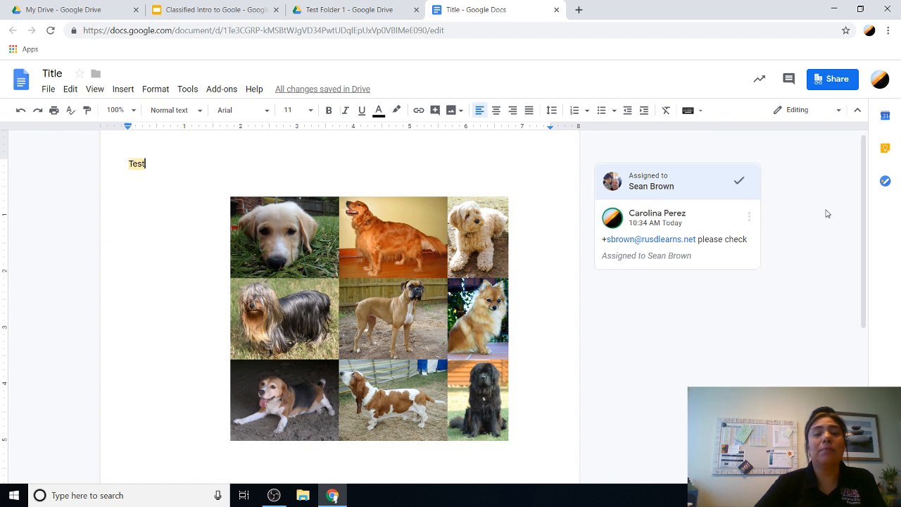
# Step: Open the Insert menu and move across Format to the Tools menu with Spelling, Word count and Translate
pyautogui.click(128, 92)
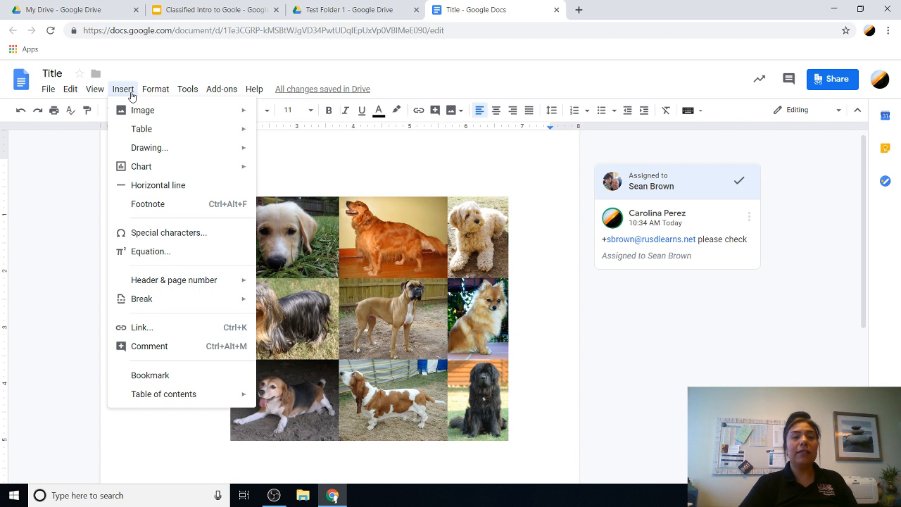
pyautogui.moveTo(163, 95)
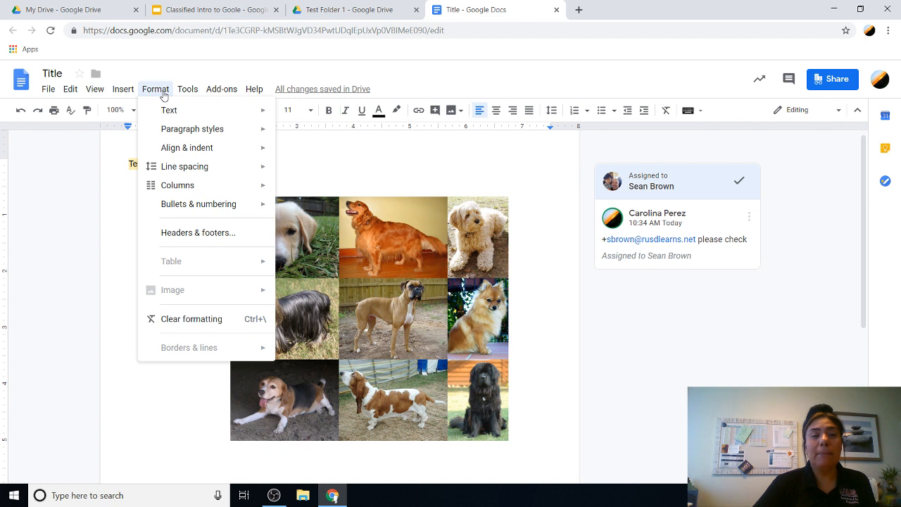
pyautogui.moveTo(195, 92)
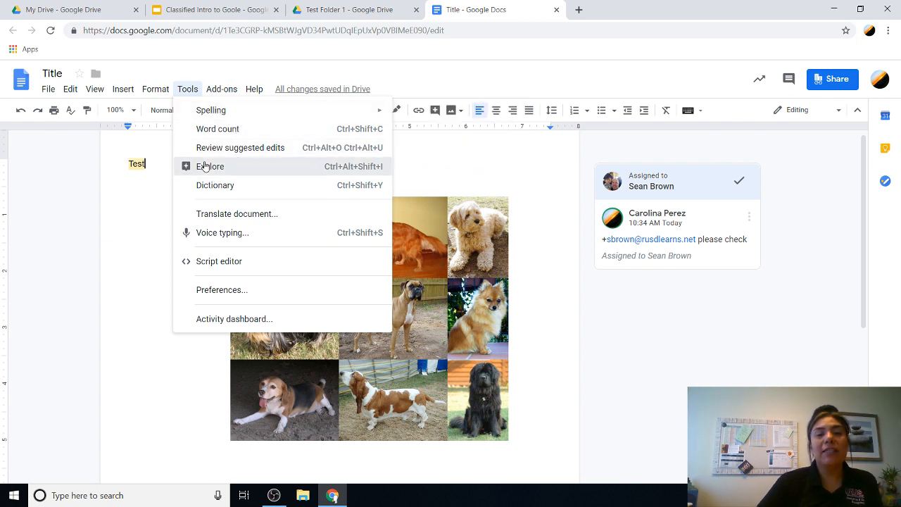
pyautogui.click(226, 167)
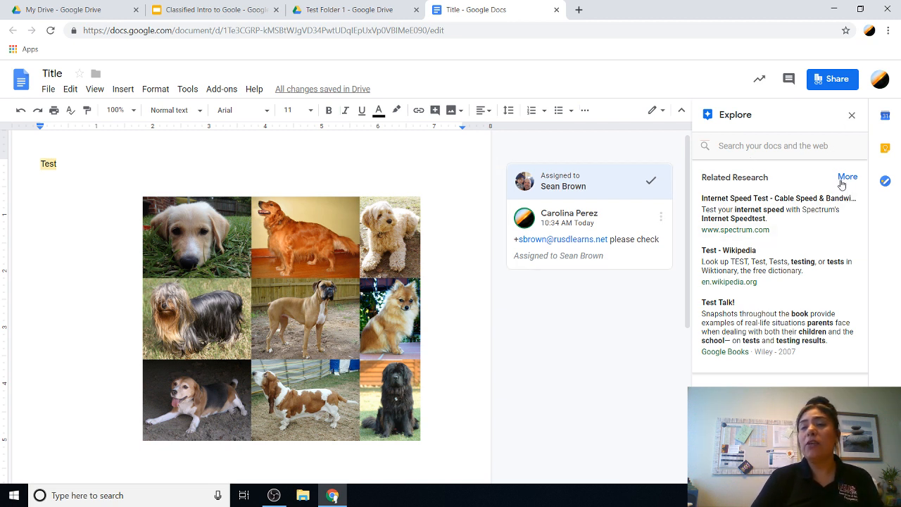
pyautogui.click(850, 116)
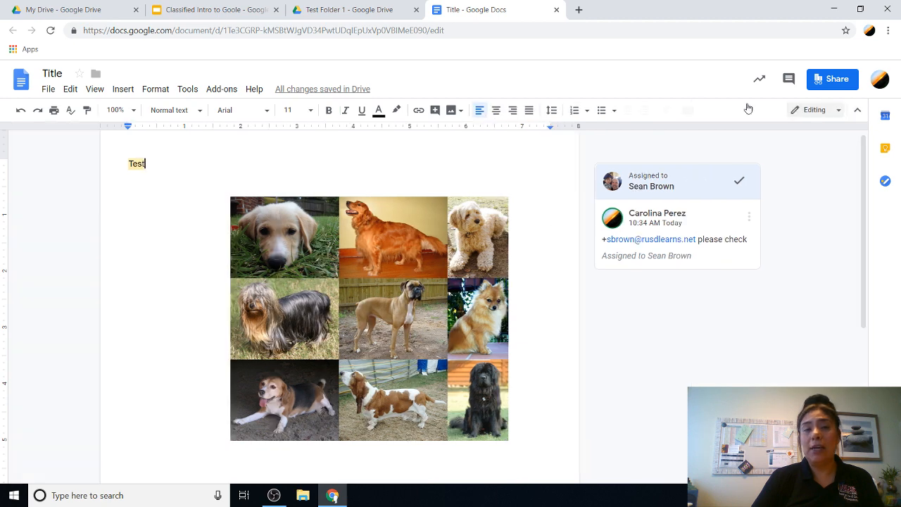
pyautogui.click(188, 89)
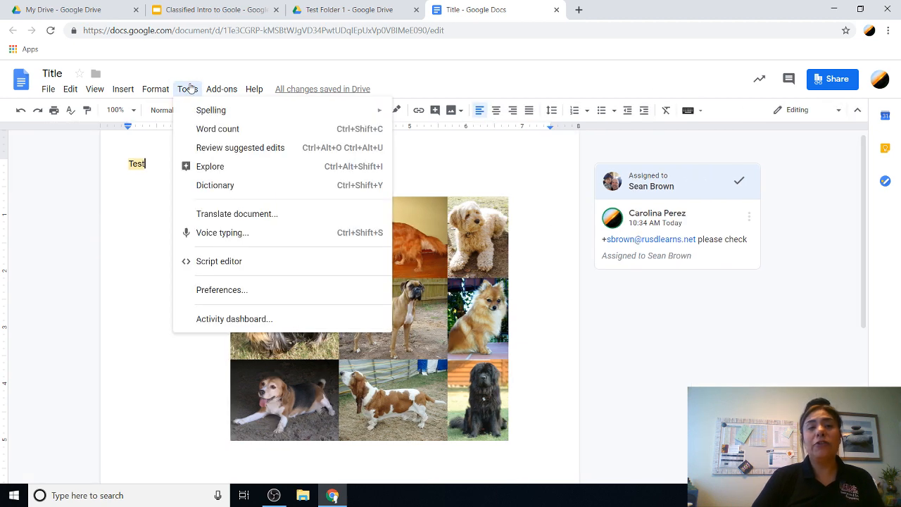
pyautogui.click(216, 184)
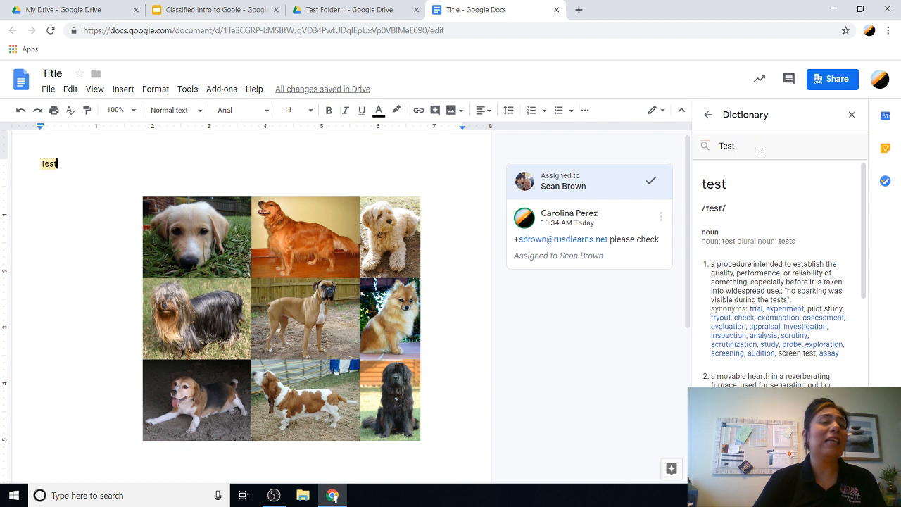
pyautogui.moveTo(759, 152); pyautogui.dragTo(708, 156)
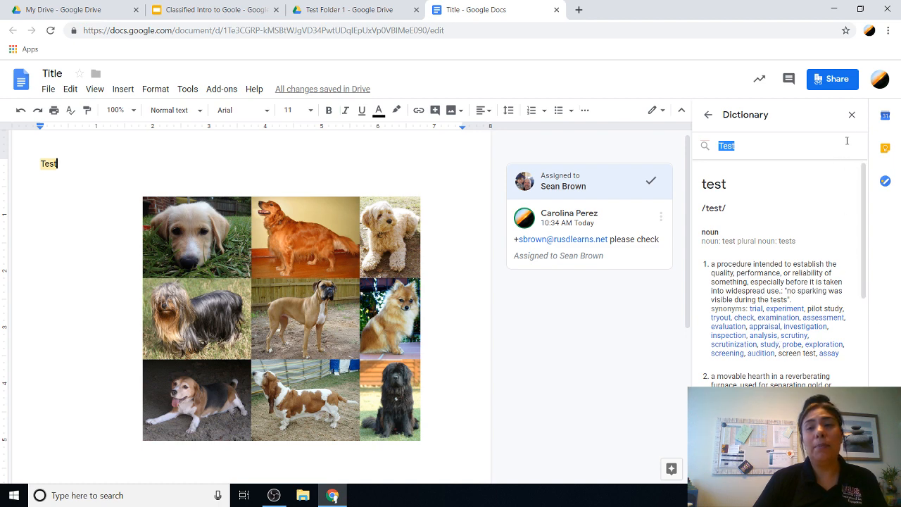
pyautogui.click(852, 115)
pyautogui.click(188, 90)
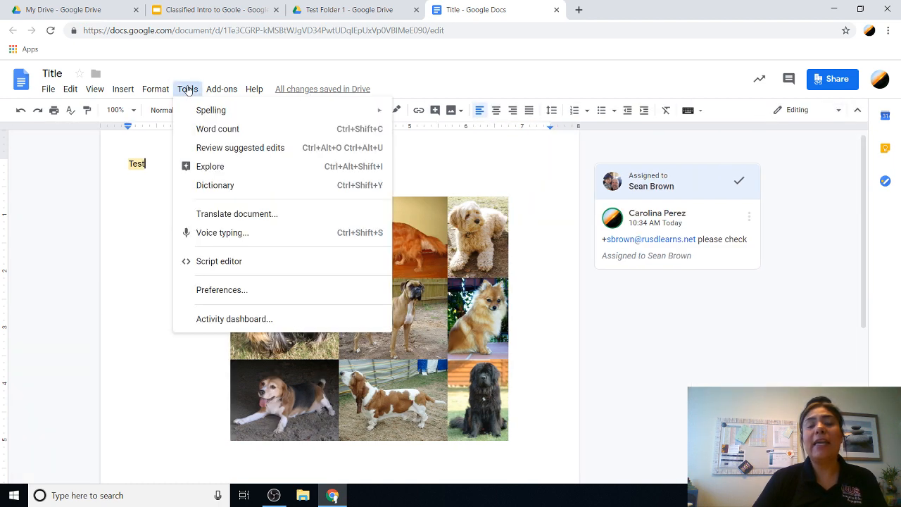
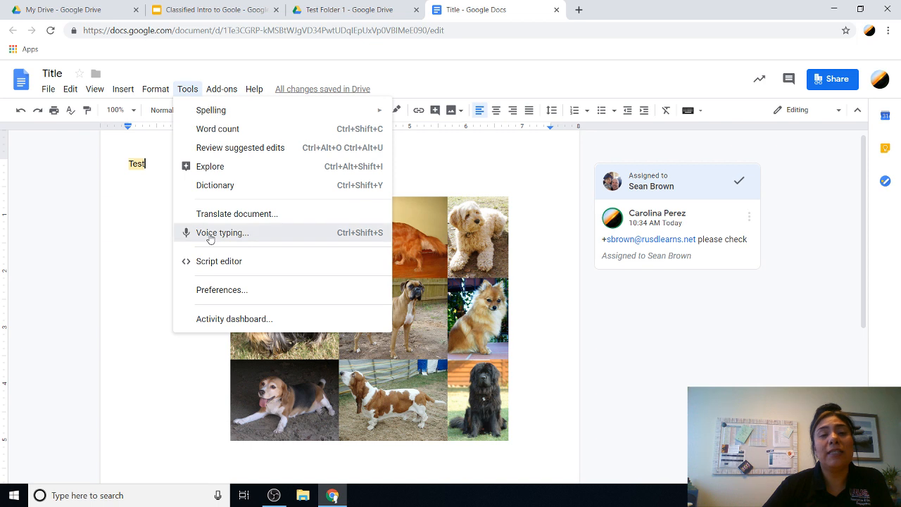
# Step: Switch the Voice typing panel on from the Tools menu, then turn it off again
pyautogui.click(210, 236)
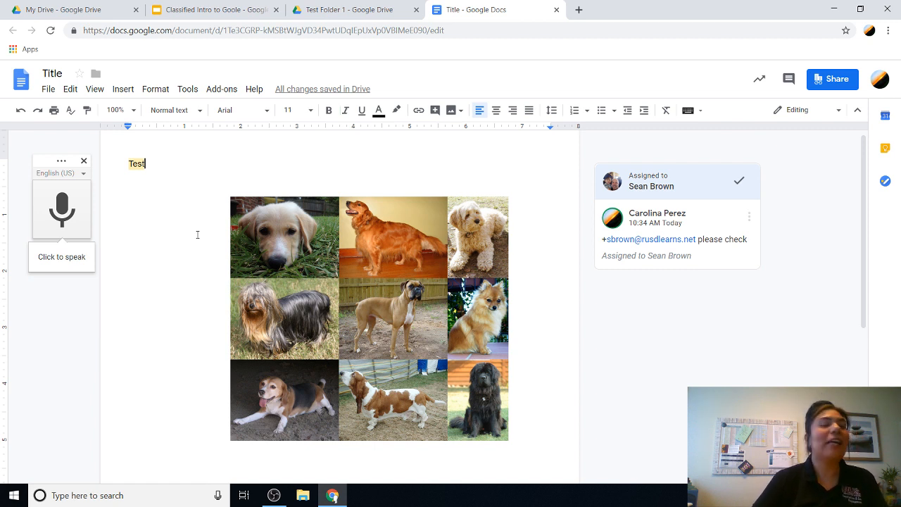
pyautogui.click(187, 89)
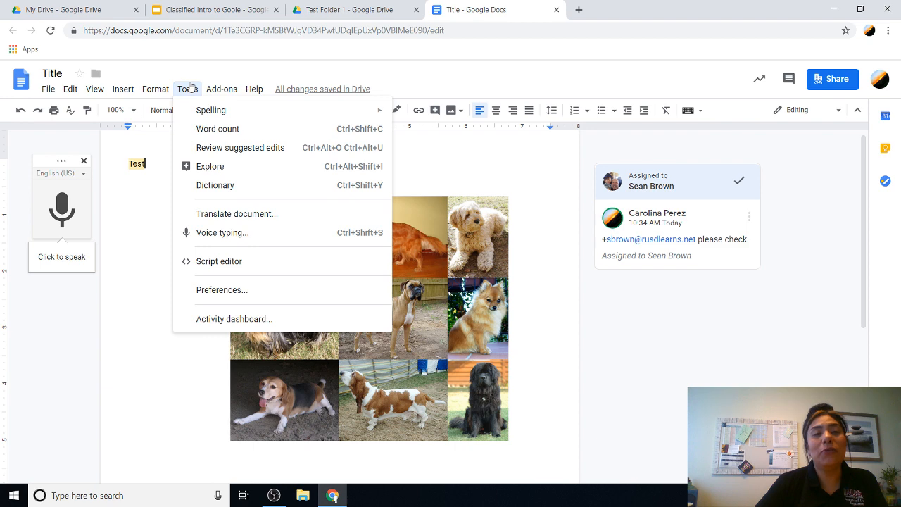
pyautogui.click(229, 233)
# Step: Allow microphone access, dictate a microphone-test sentence after 'Test', then stop and close voice typing
pyautogui.click(188, 89)
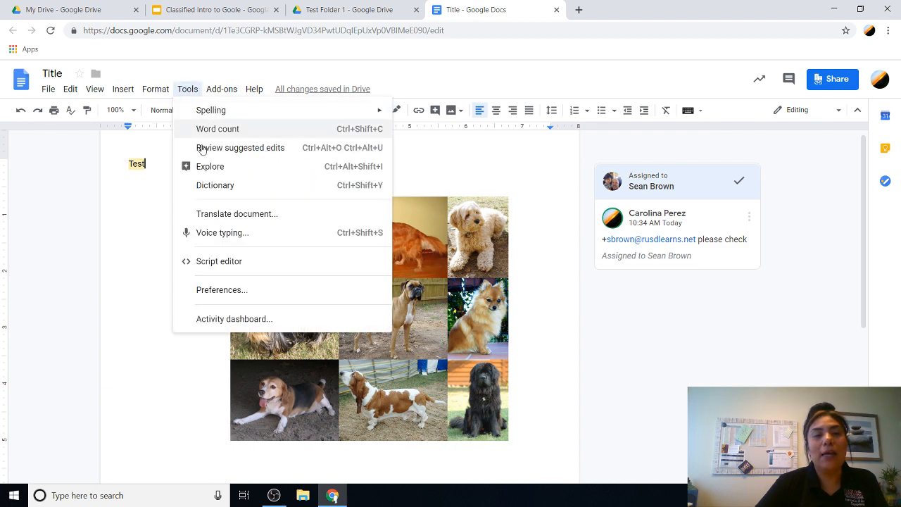
pyautogui.click(214, 232)
pyautogui.click(61, 208)
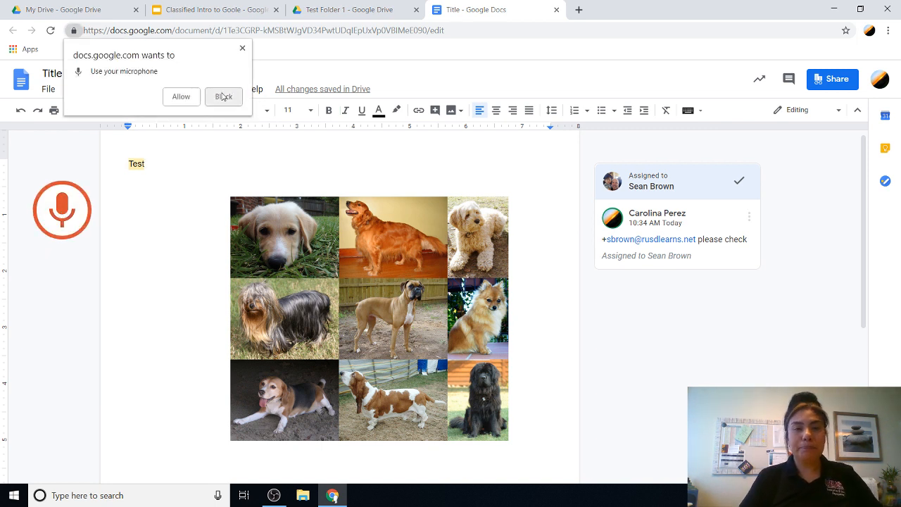
pyautogui.click(183, 96)
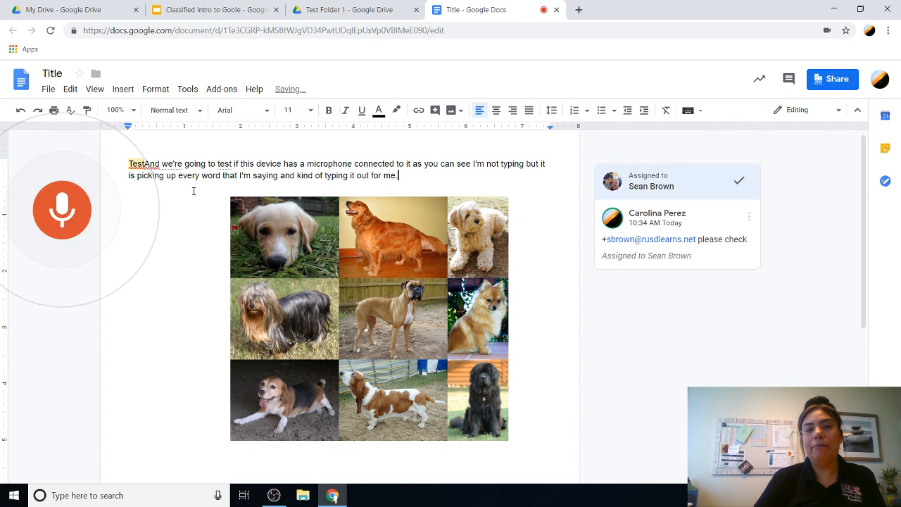
pyautogui.click(63, 228)
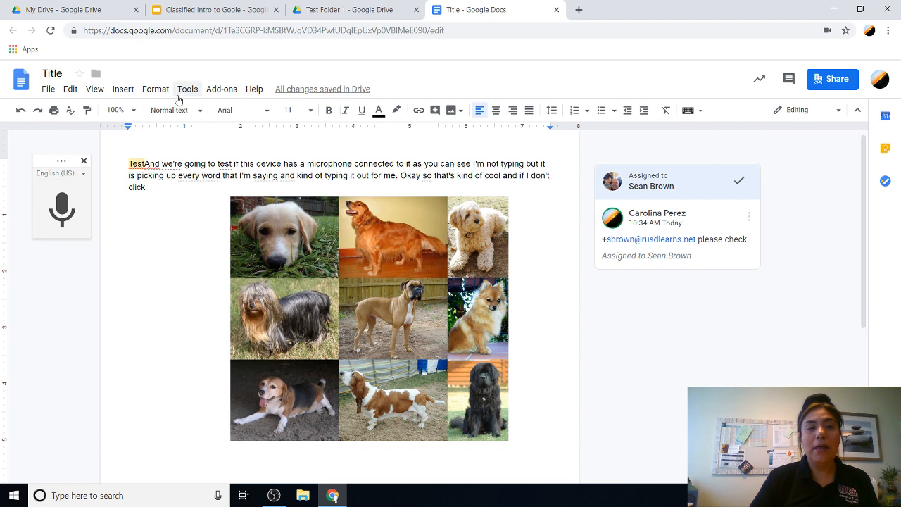
pyautogui.click(84, 160)
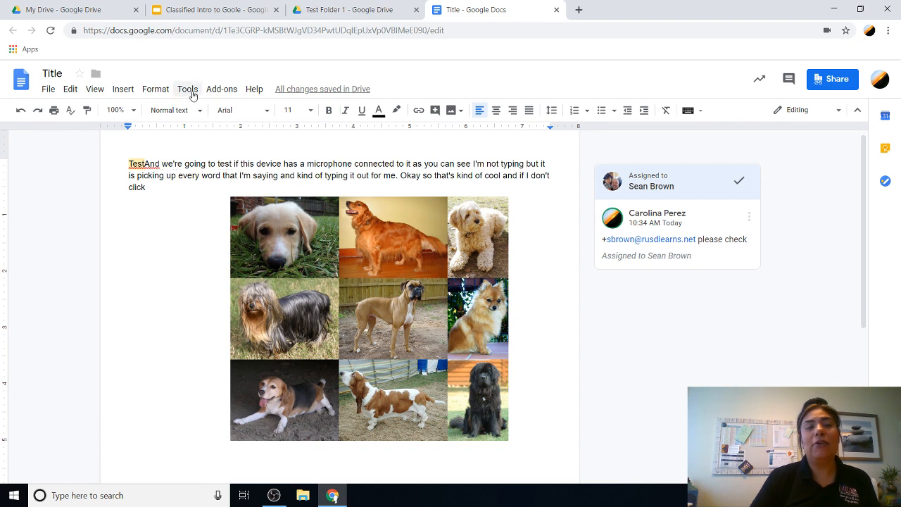
pyautogui.click(188, 90)
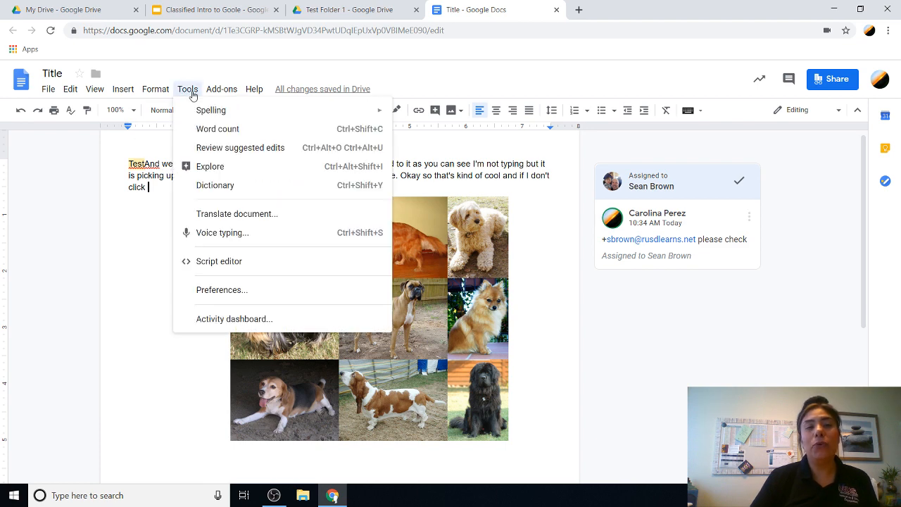
pyautogui.click(218, 235)
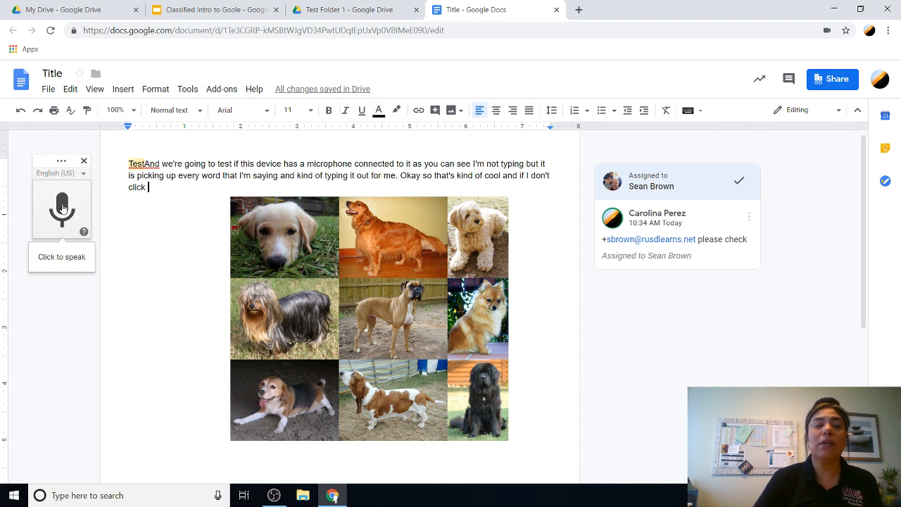
pyautogui.click(83, 163)
pyautogui.click(187, 90)
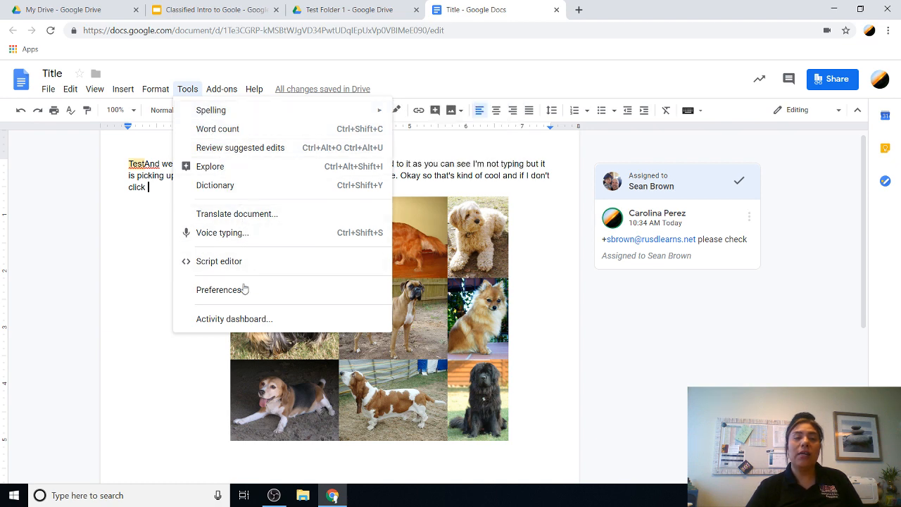
pyautogui.click(227, 320)
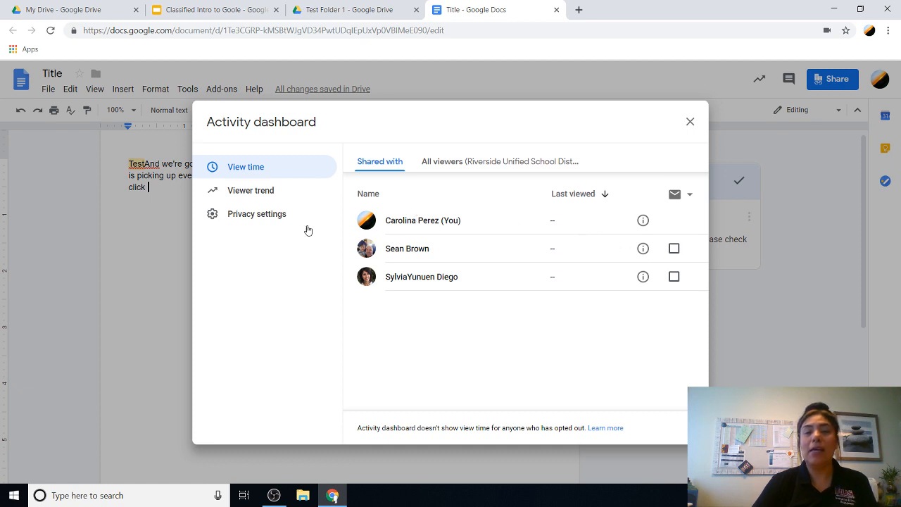
pyautogui.click(690, 123)
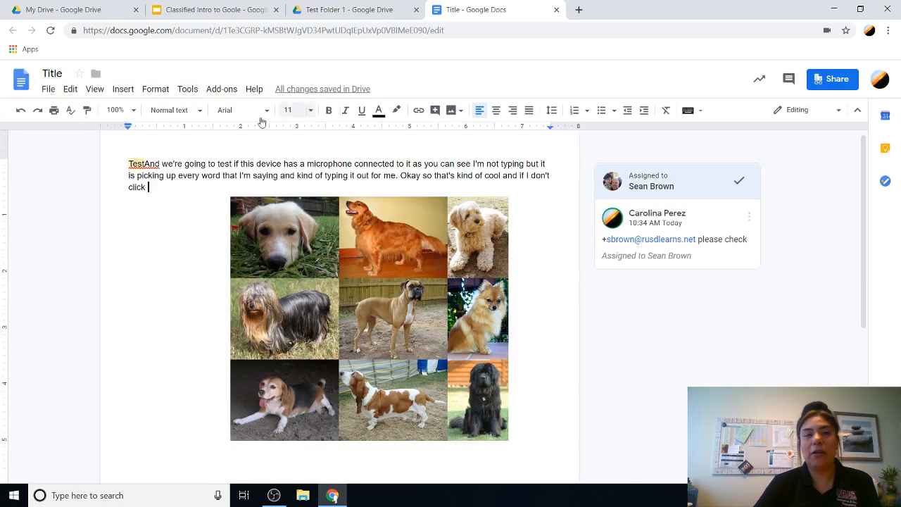
# Step: Browse the Add-ons menu's Easy Accents and Openclipart submenus, then open the Help menu
pyautogui.click(234, 91)
pyautogui.moveTo(184, 92)
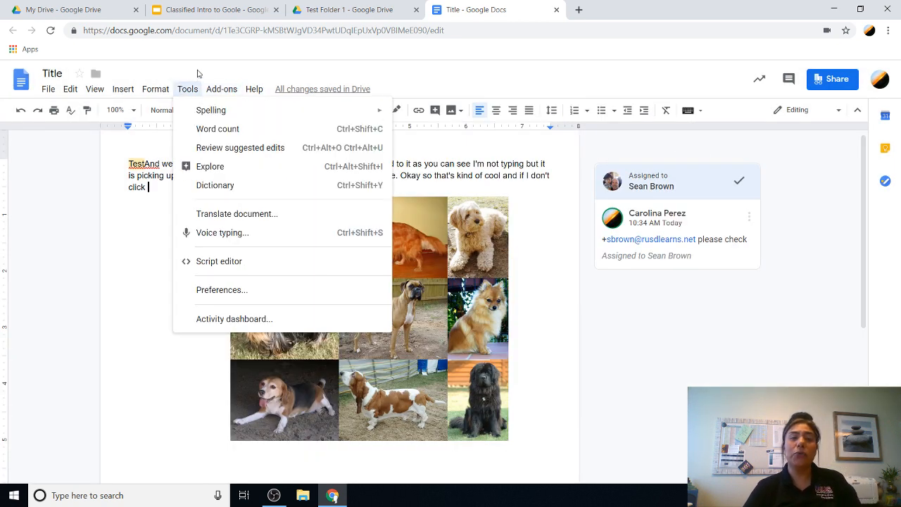
pyautogui.click(199, 73)
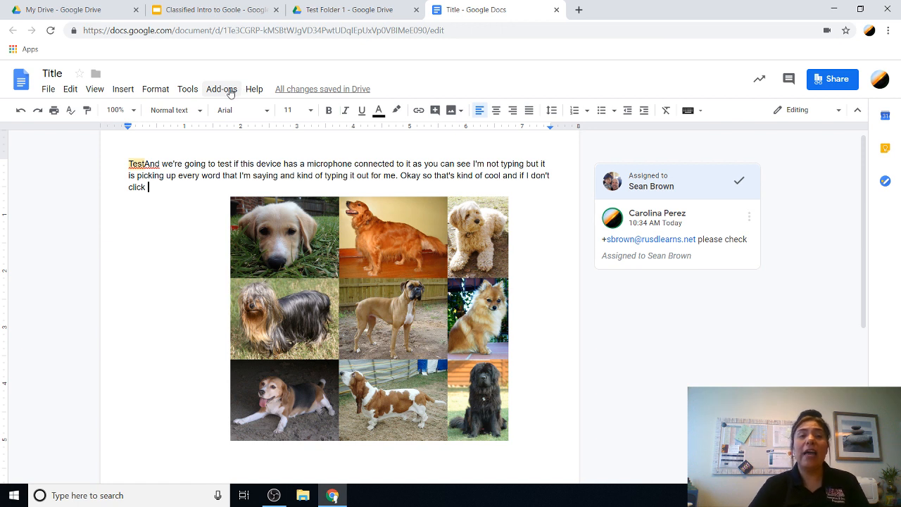
pyautogui.click(228, 92)
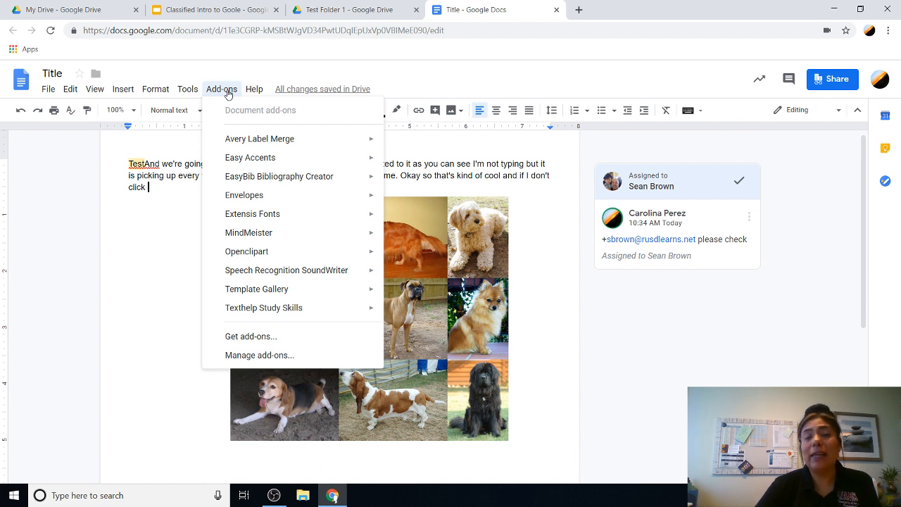
pyautogui.moveTo(263, 162)
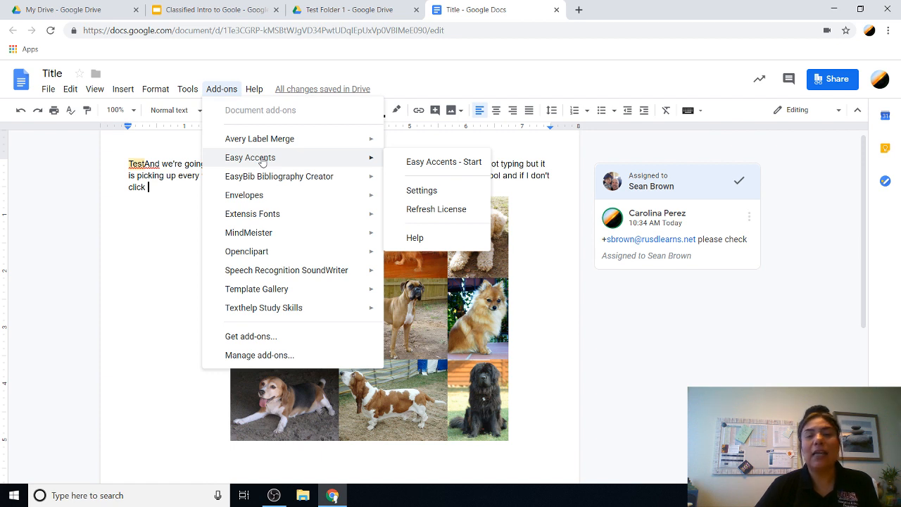
pyautogui.moveTo(283, 251)
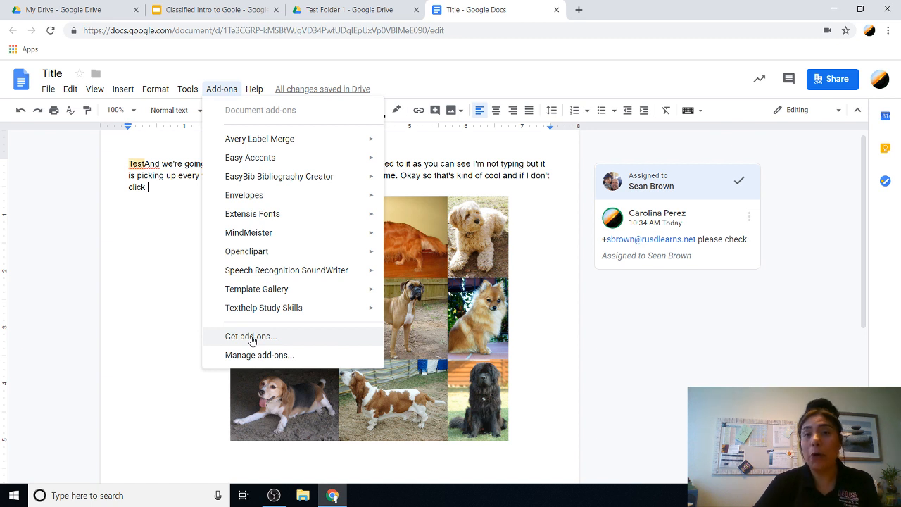
pyautogui.moveTo(250, 89)
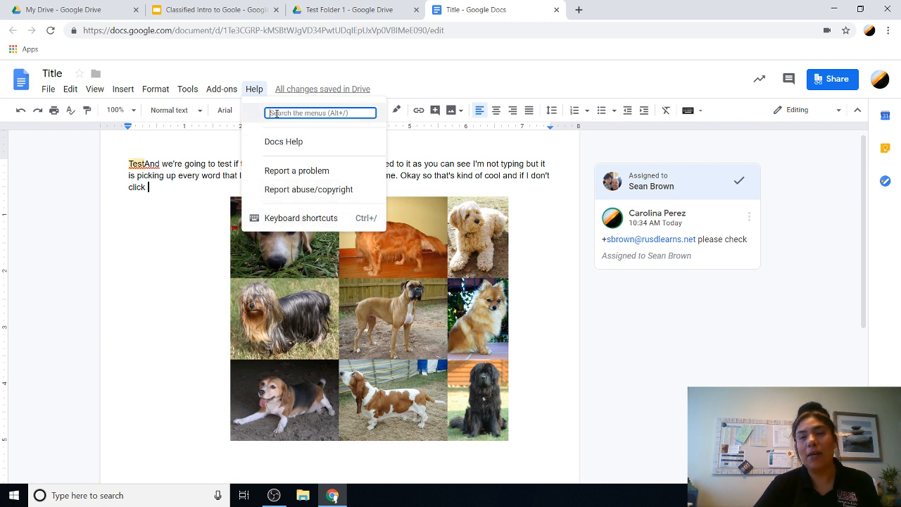
# Step: Dismiss the Help menu by clicking an empty spot in the document header
pyautogui.click(427, 70)
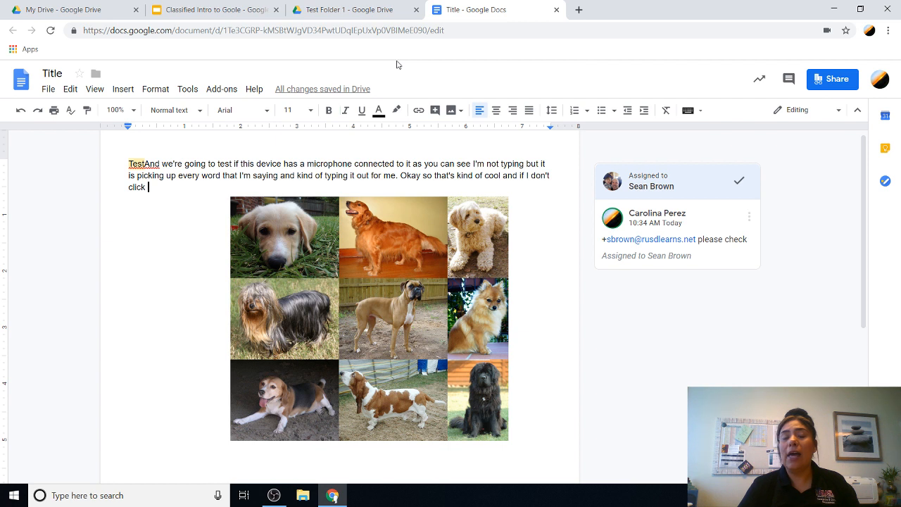
# Step: Check the list of signed-in Google accounts, then show the Calendar panel beside Title
pyautogui.click(880, 81)
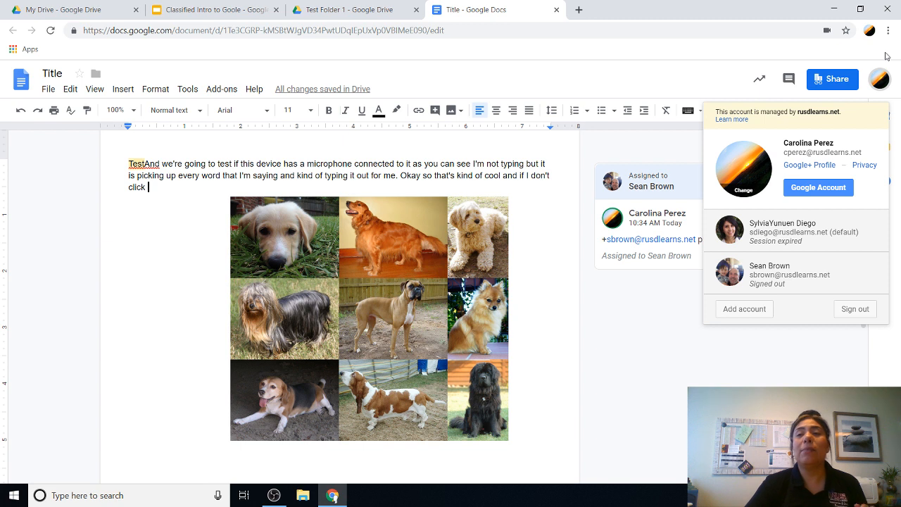
pyautogui.click(703, 64)
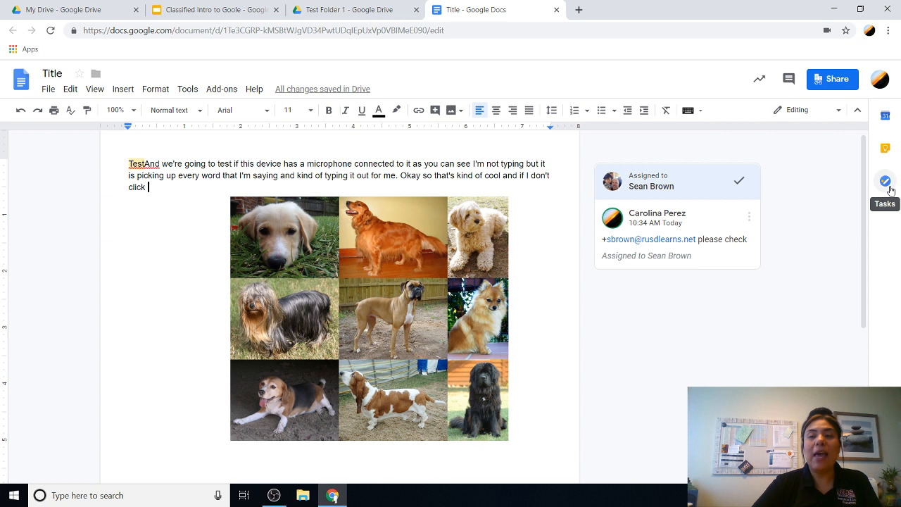
pyautogui.click(886, 117)
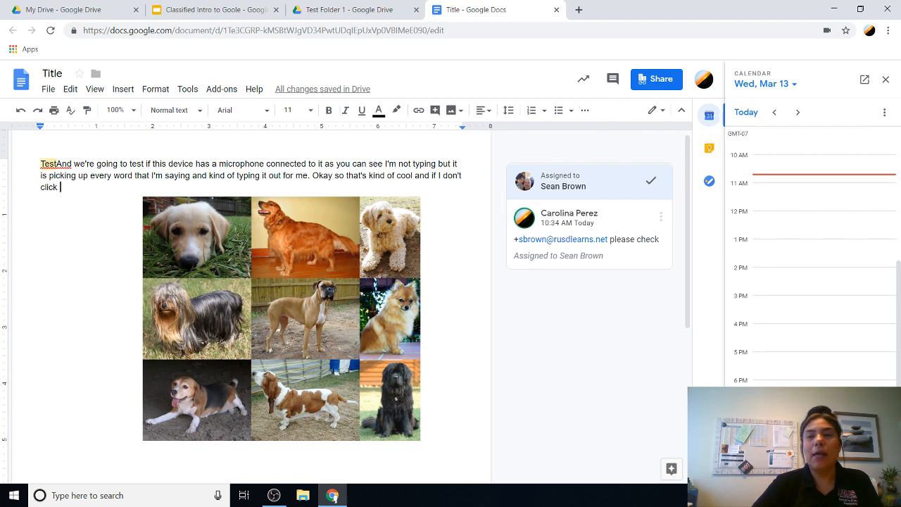
# Step: Close Calendar, then open and close the Keep notes and Tasks side panels in turn
pyautogui.click(885, 79)
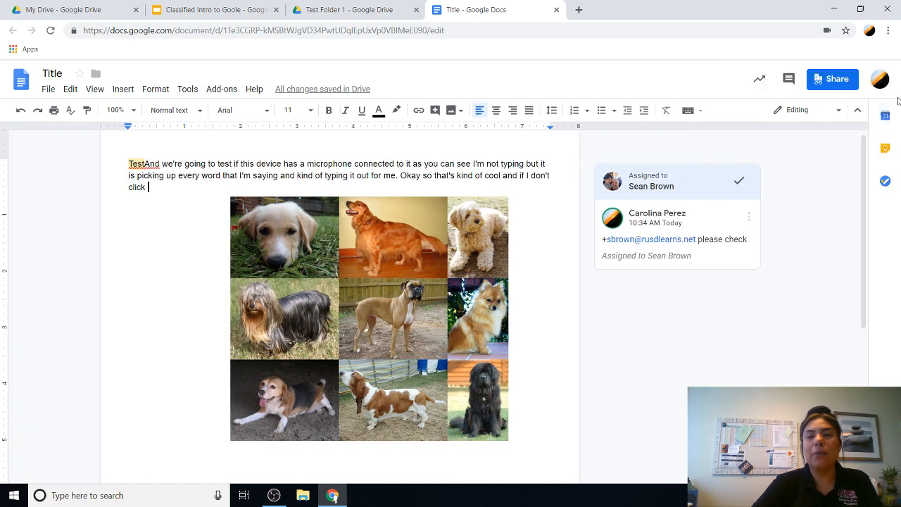
pyautogui.click(887, 148)
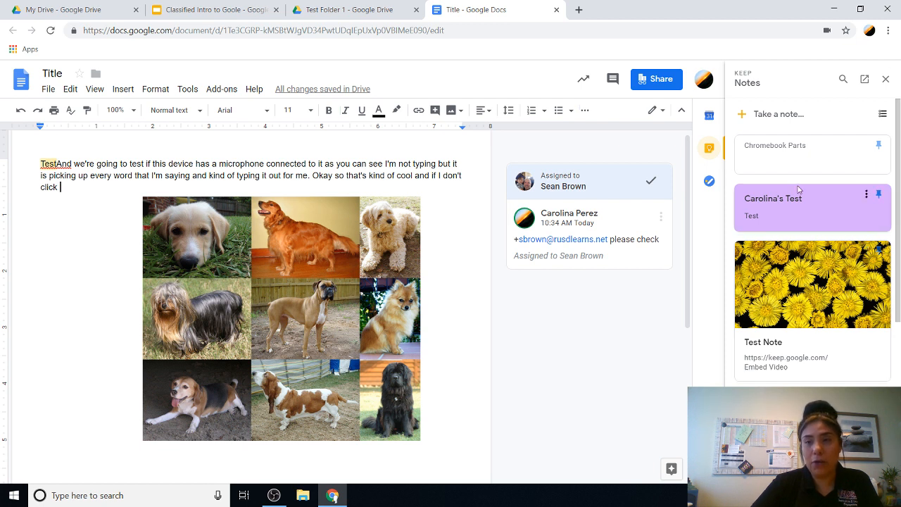
pyautogui.click(885, 80)
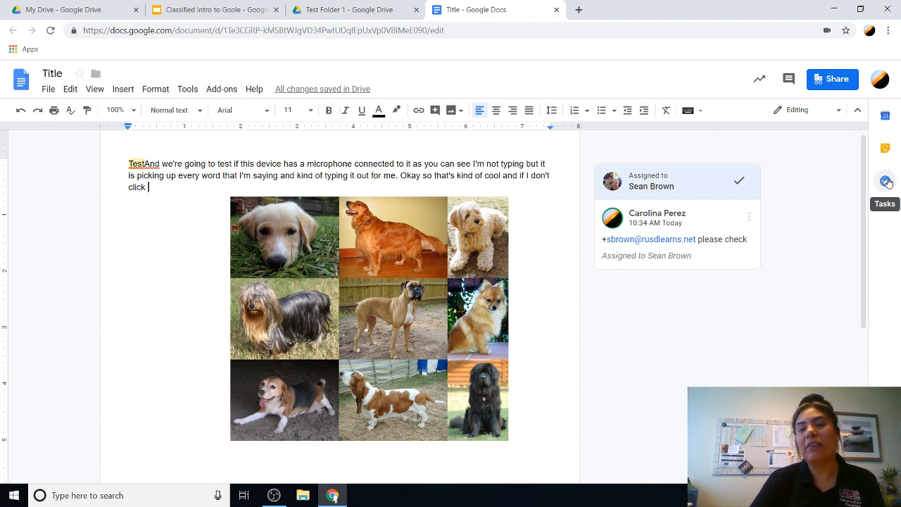
pyautogui.click(887, 182)
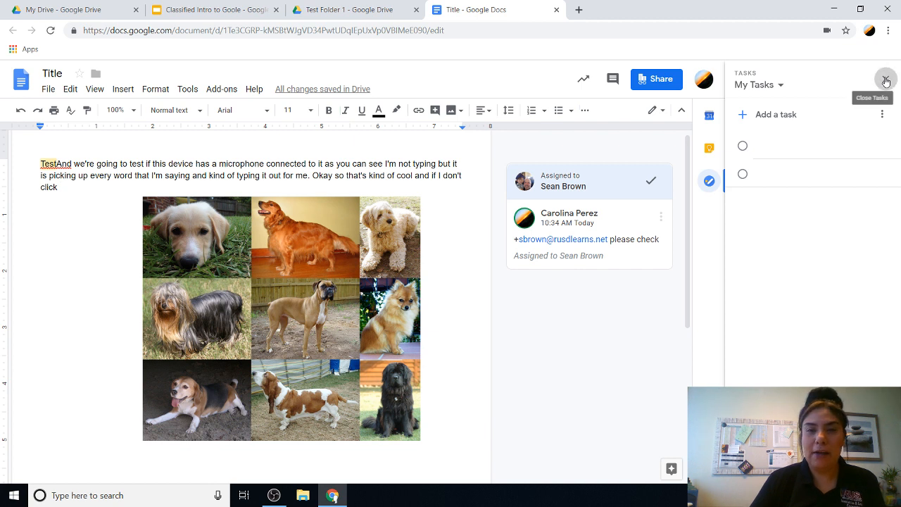
pyautogui.click(886, 81)
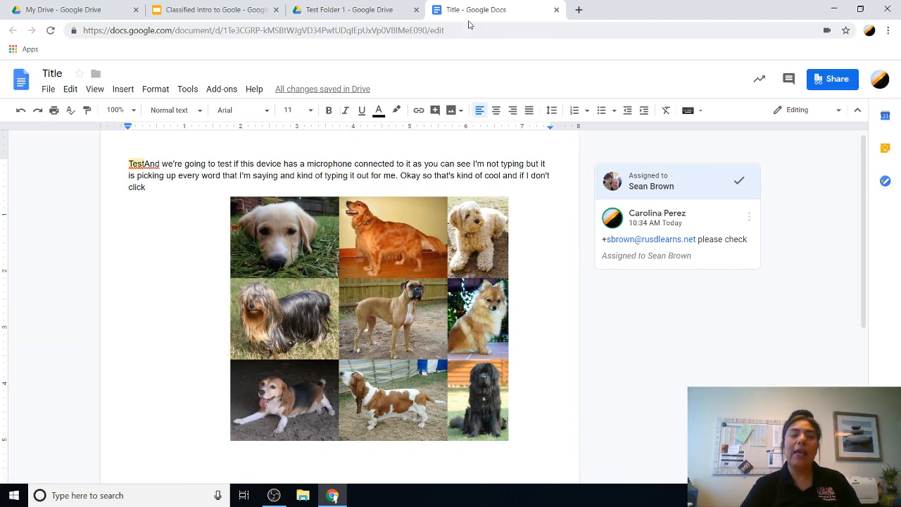
# Step: Close the Title document and go to Google Drive by entering 'drive' in the address bar
pyautogui.click(556, 10)
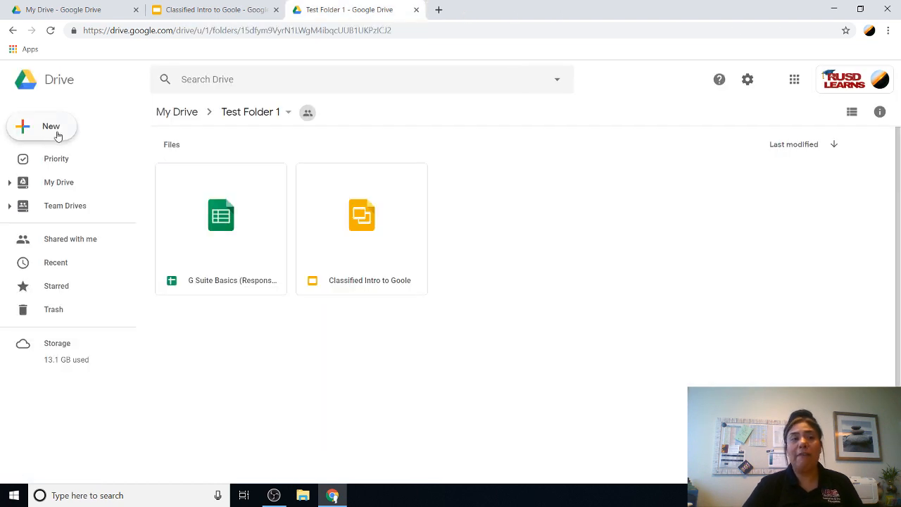
pyautogui.click(213, 30)
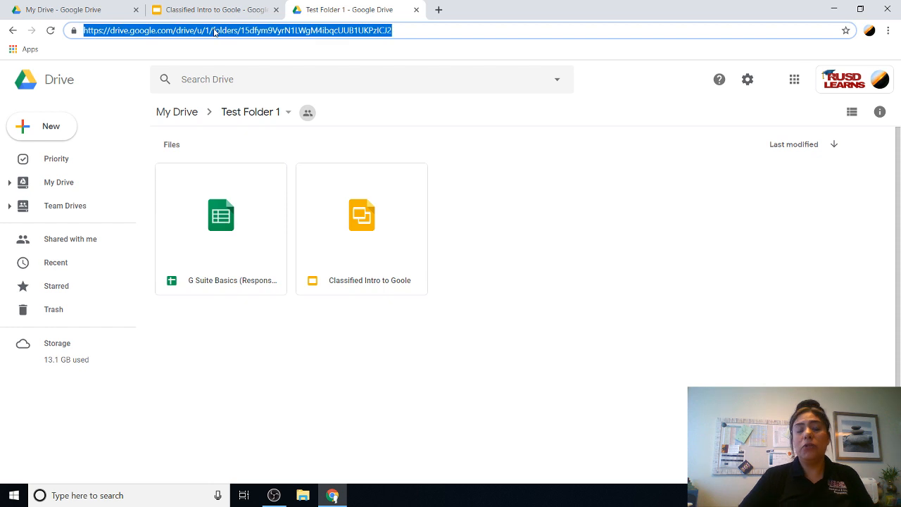
pyautogui.write('drive')
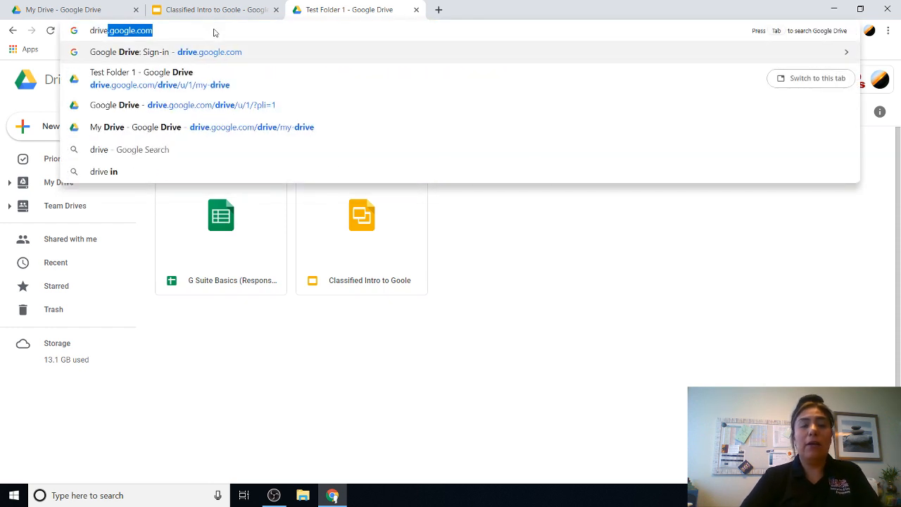
pyautogui.press('Return')
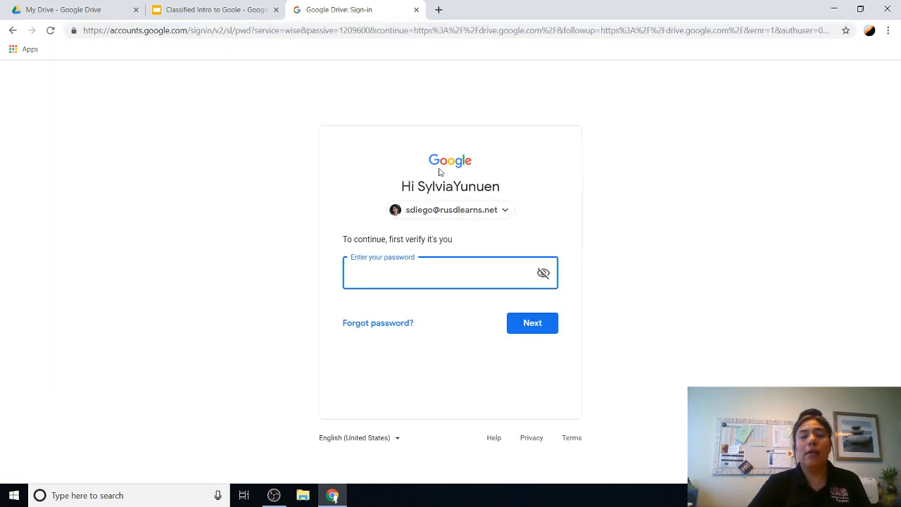
# Step: Continue with the document owner's account and select Title in the Recent files list
pyautogui.click(453, 211)
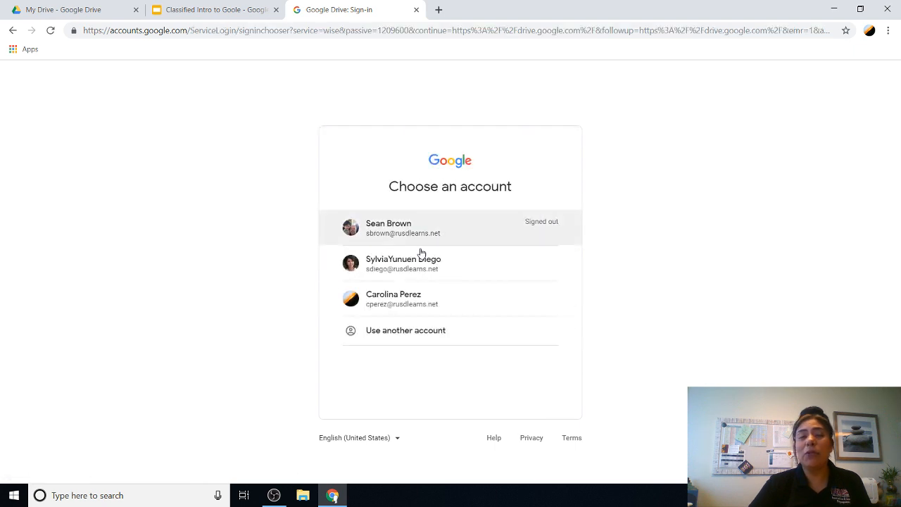
pyautogui.click(405, 299)
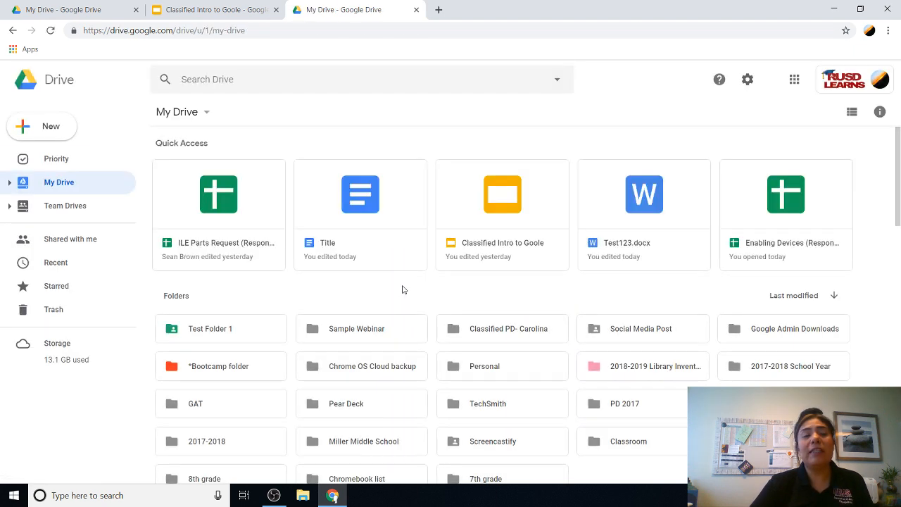
pyautogui.click(57, 265)
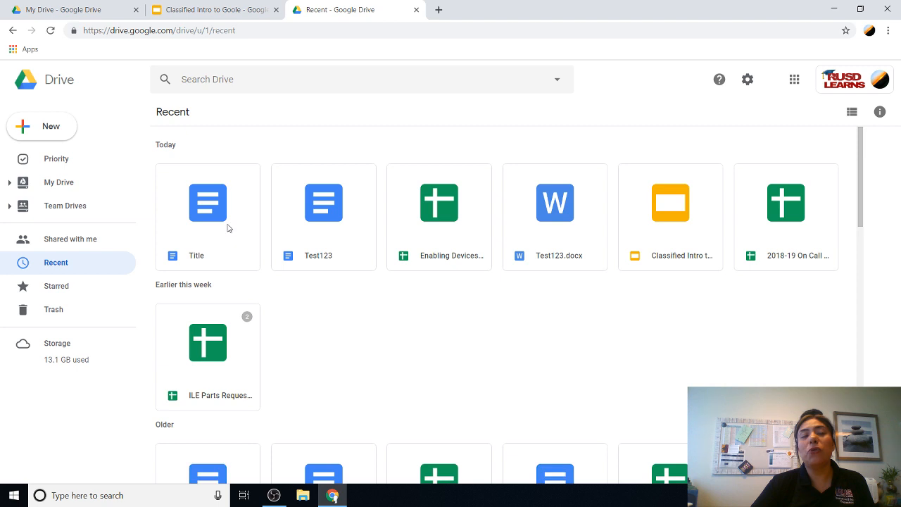
pyautogui.click(204, 220)
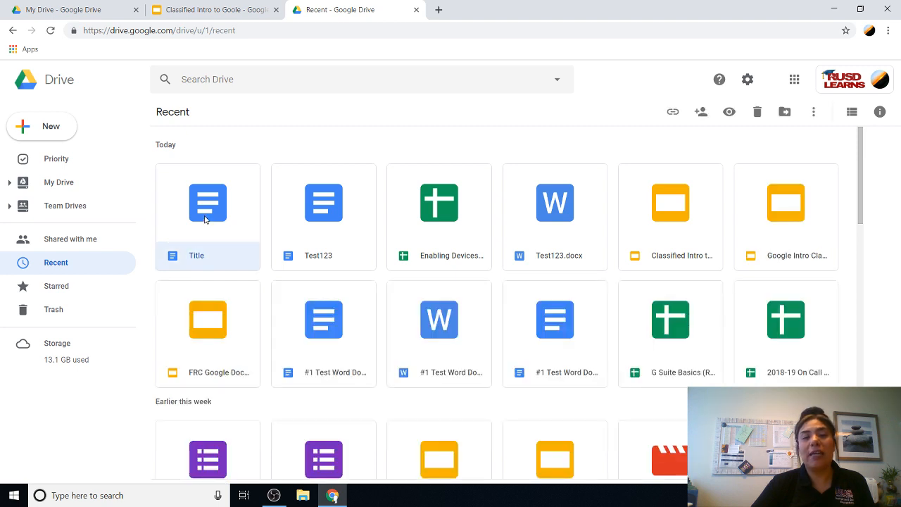
# Step: Open Title from Recent in Google Docs, then switch back to the Recent - Google Drive tab
pyautogui.doubleClick(204, 220)
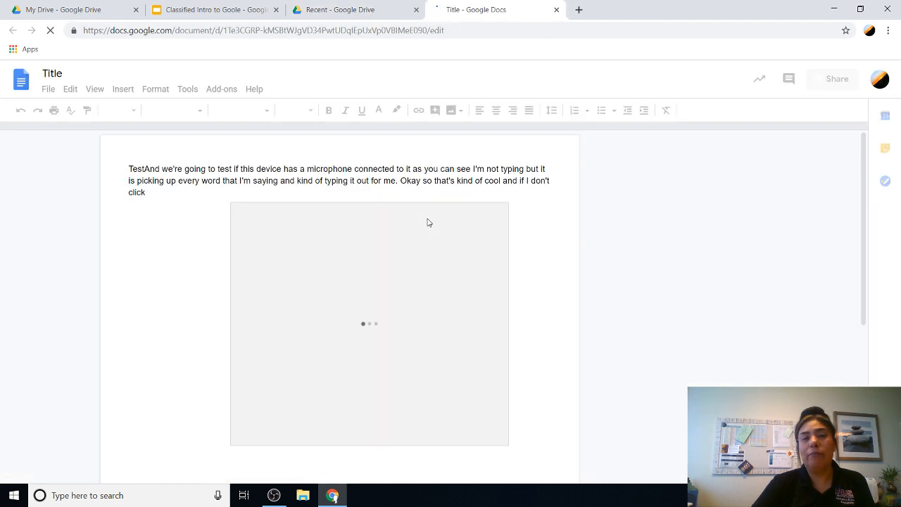
pyautogui.click(354, 17)
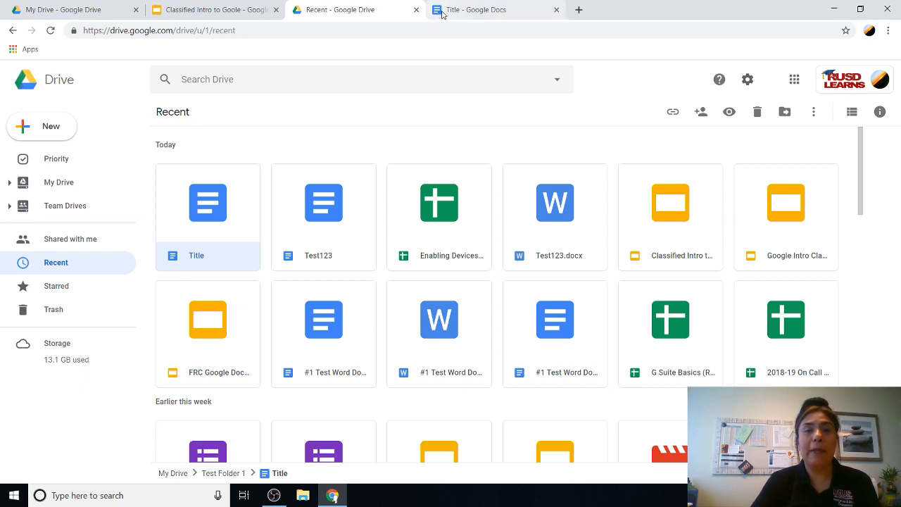
# Step: Close the Title - Google Docs tab and pick Google Slides from Drive's New menu
pyautogui.click(557, 10)
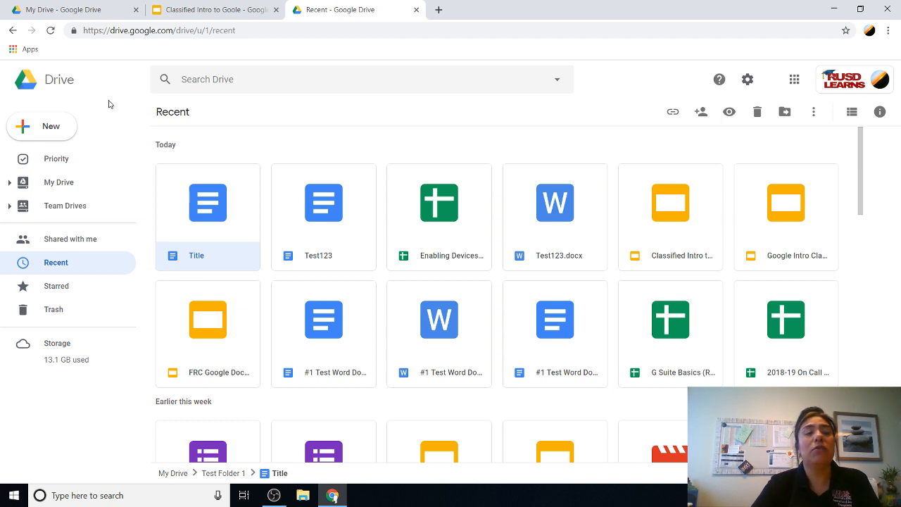
pyautogui.click(76, 125)
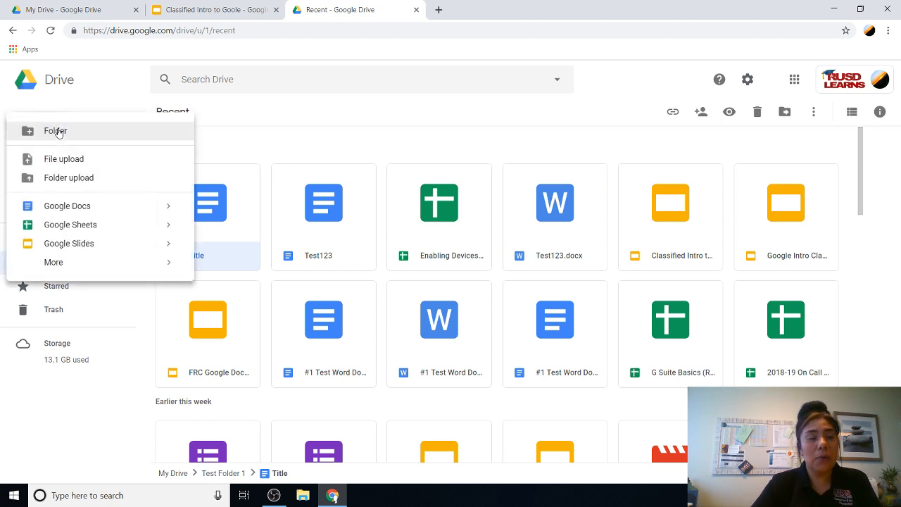
pyautogui.click(71, 244)
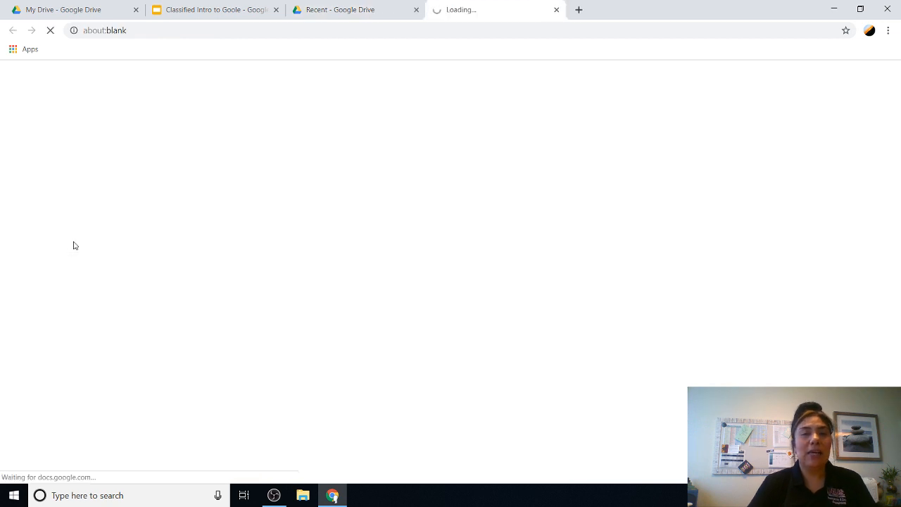